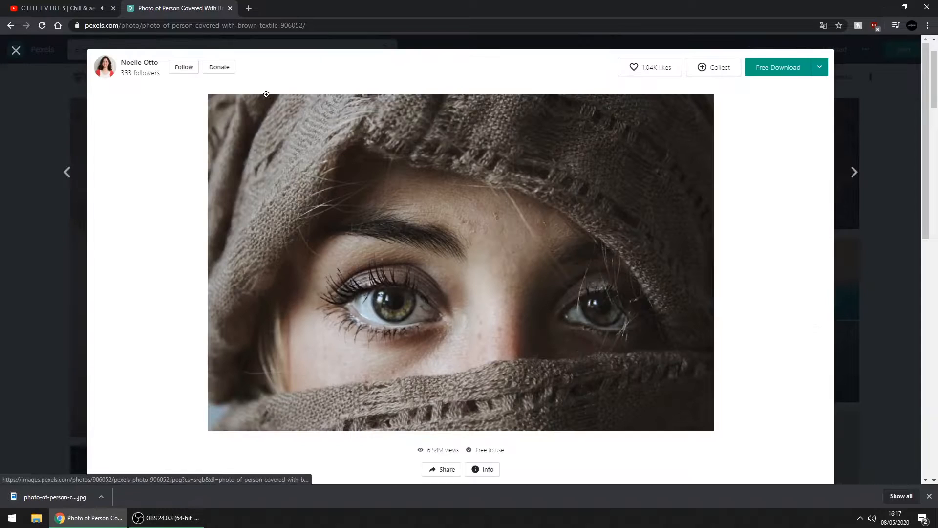
Close the photo's web page and put the recent photo-of-person-covered-with-brown-textile-9060522 image into the desktop's Zeta folder
left_click(229, 8)
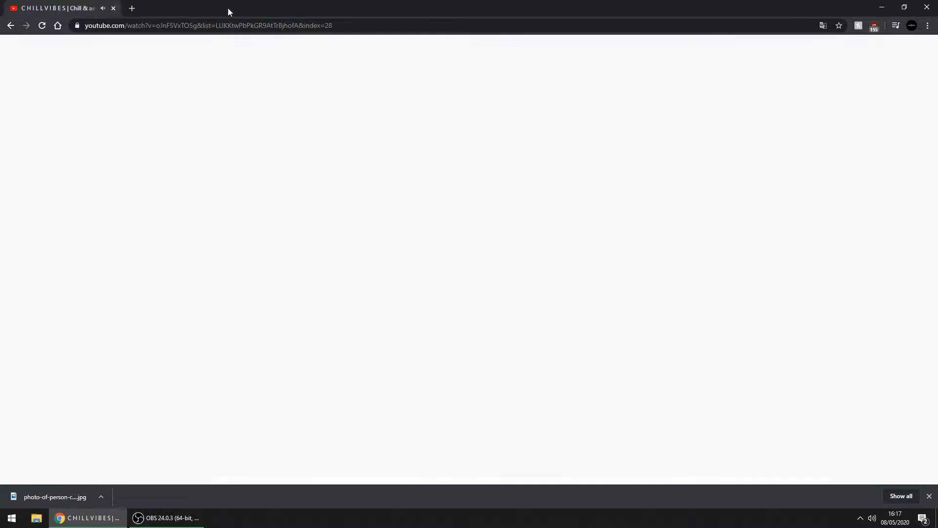
left_click(872, 6)
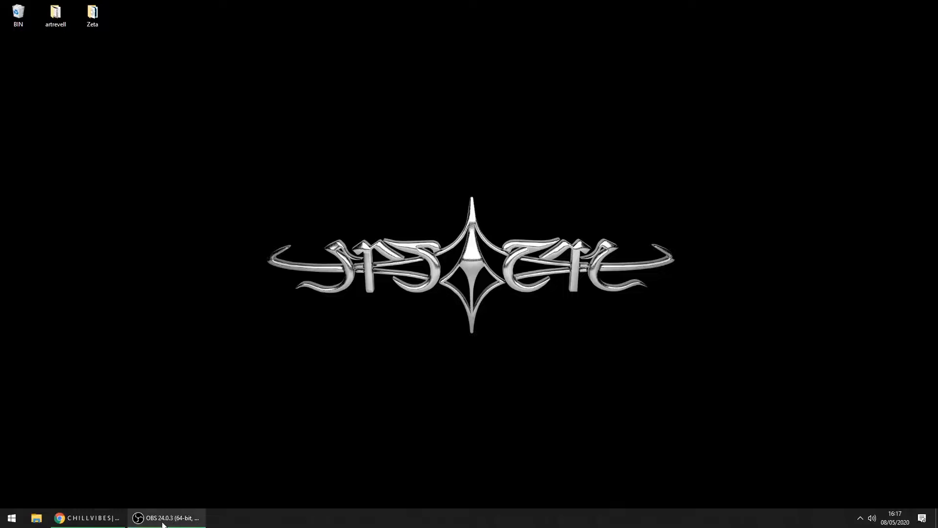
left_click(32, 518)
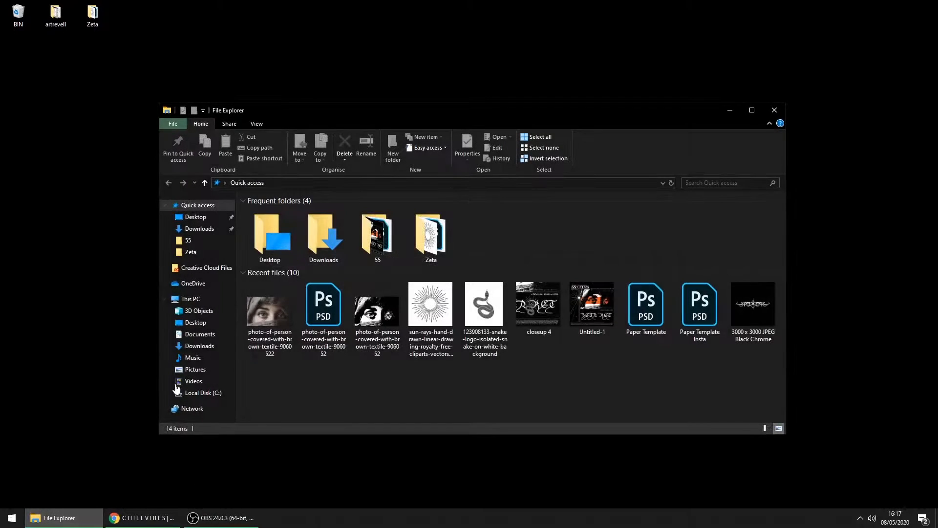
left_click(261, 313)
left_click_drag(266, 319, 91, 17)
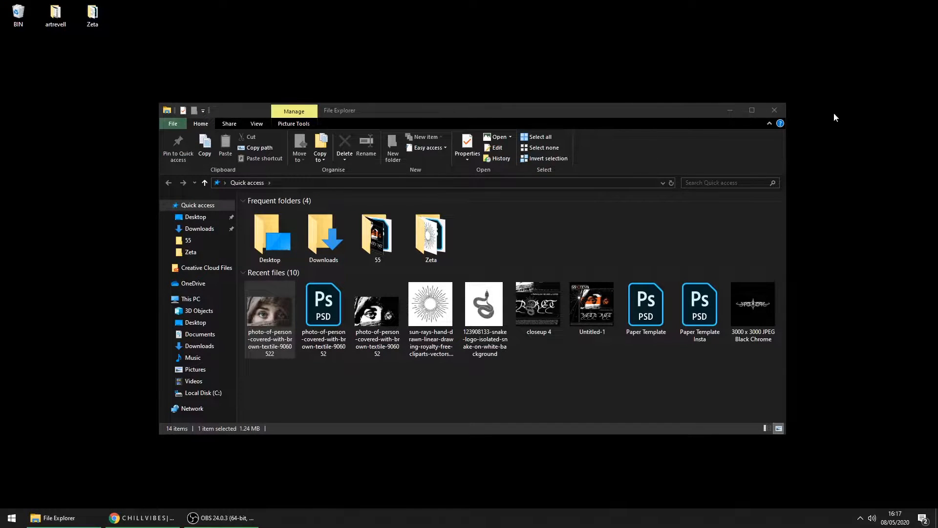
left_click(775, 110)
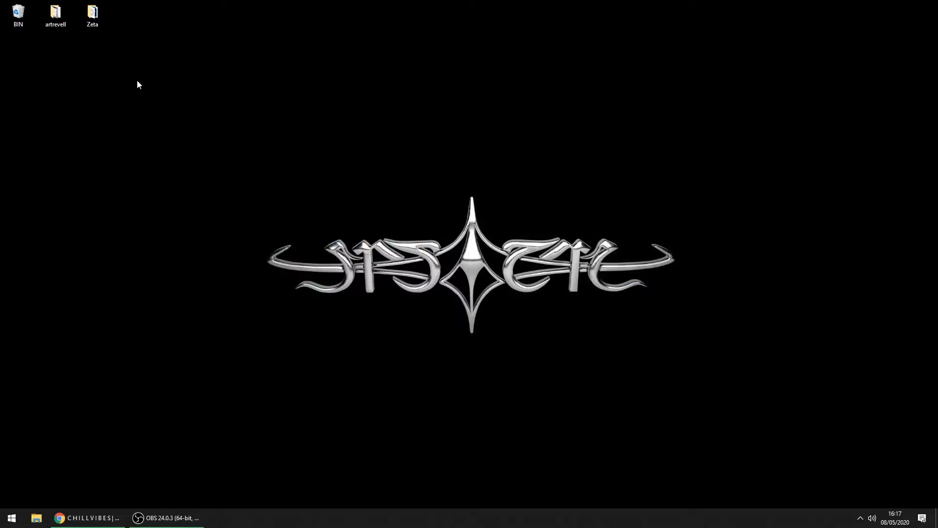
Open the photo of the covered person from the Zeta folder in Adobe Photoshop 2020 and close the folder window
double_click(92, 14)
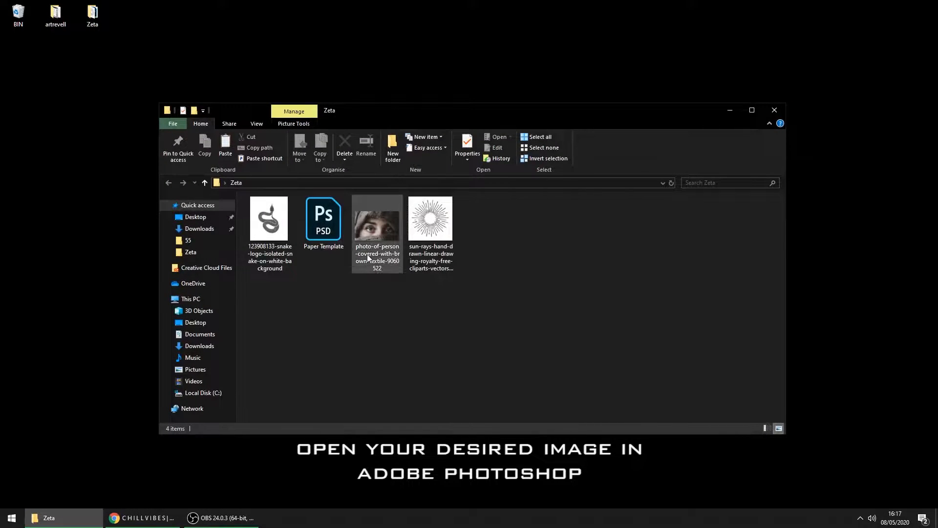
right_click(376, 230)
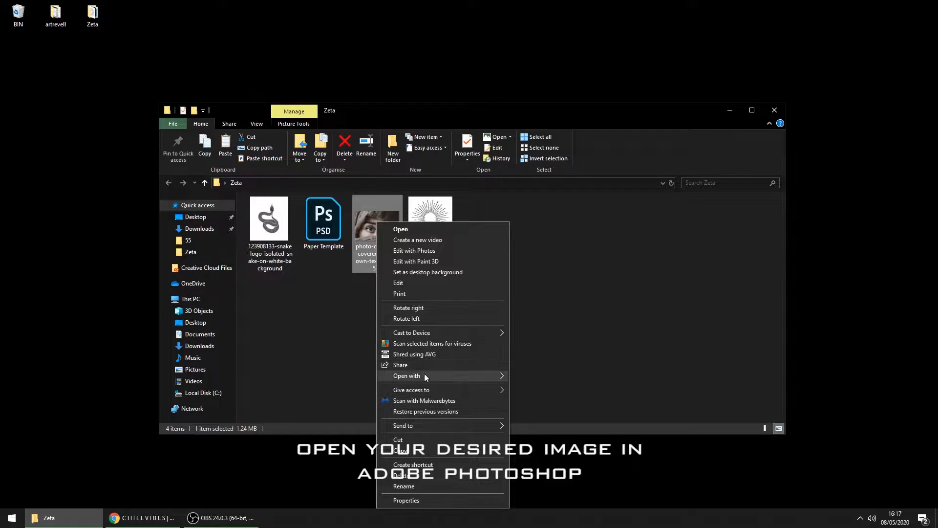
left_click(424, 374)
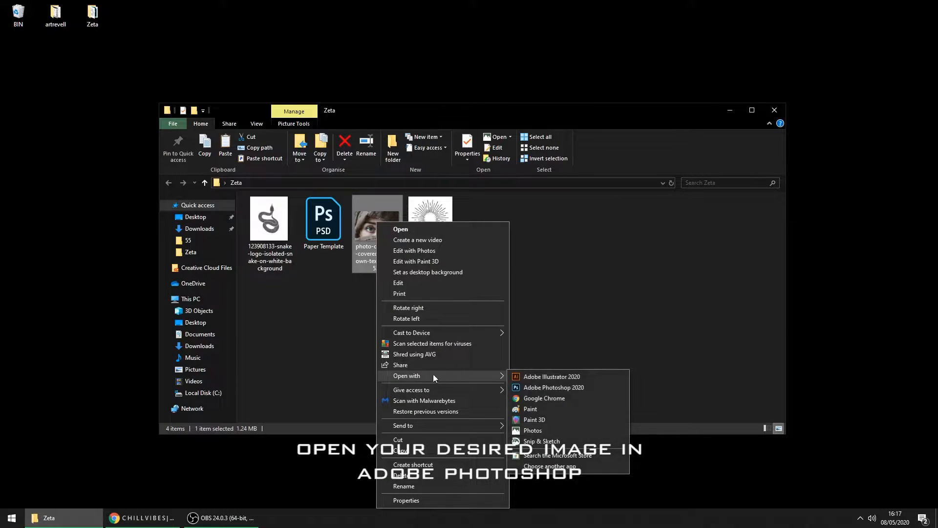
left_click(579, 387)
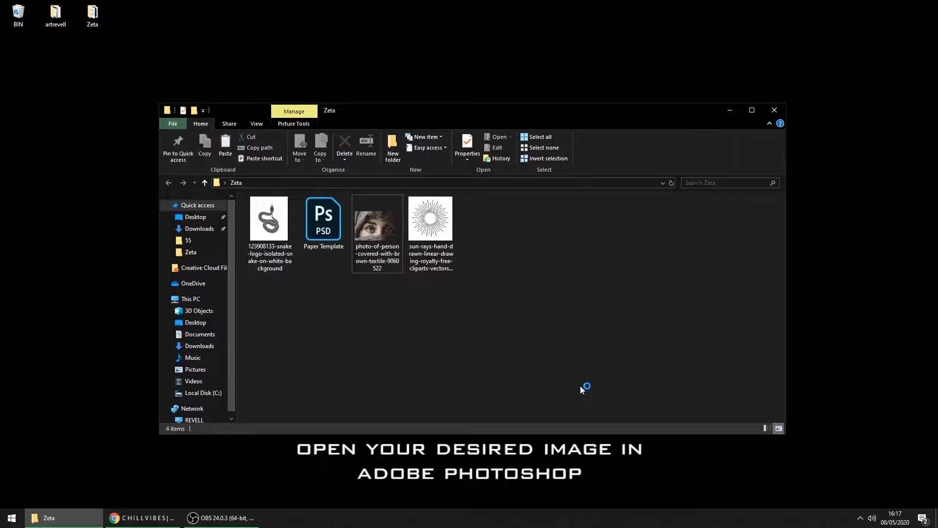
left_click(776, 111)
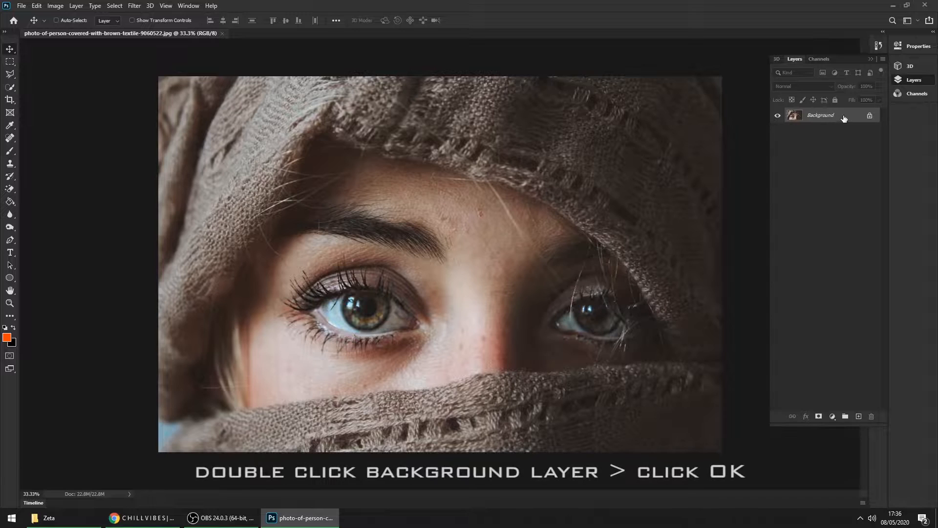
Convert the Background into a regular layer and add a Threshold adjustment layer with default settings above it
double_click(844, 116)
left_click(549, 166)
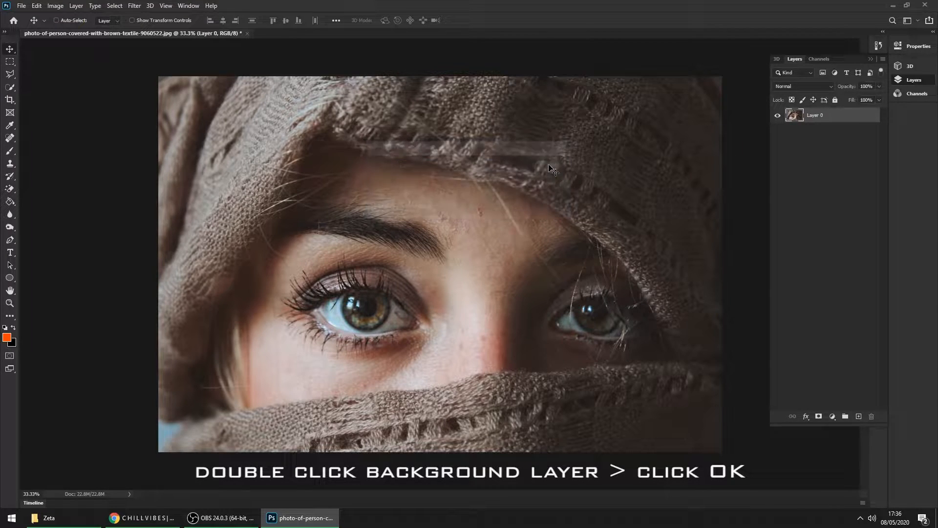
left_click(832, 416)
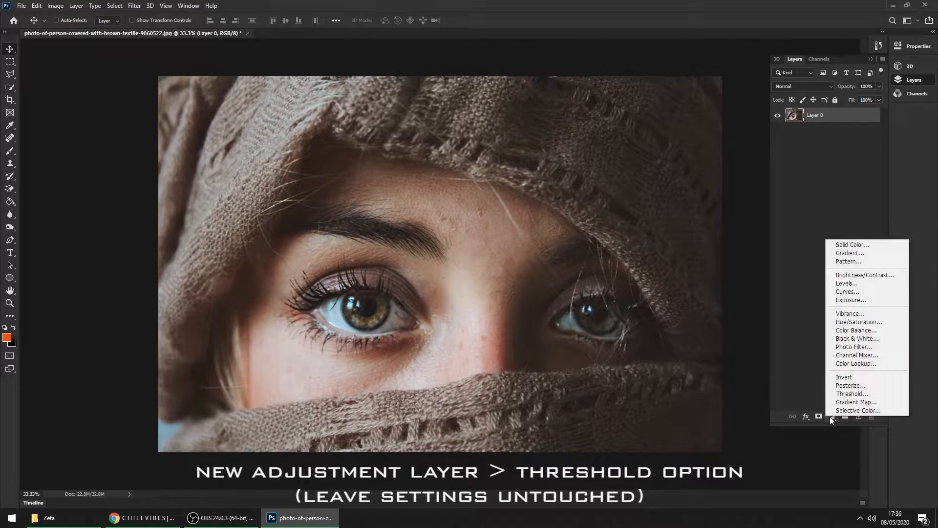
left_click(842, 393)
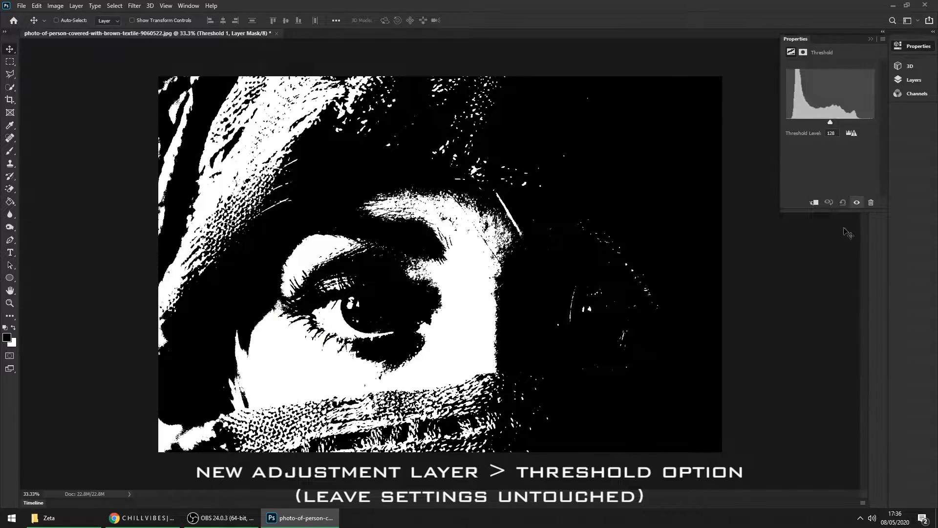
left_click(871, 40)
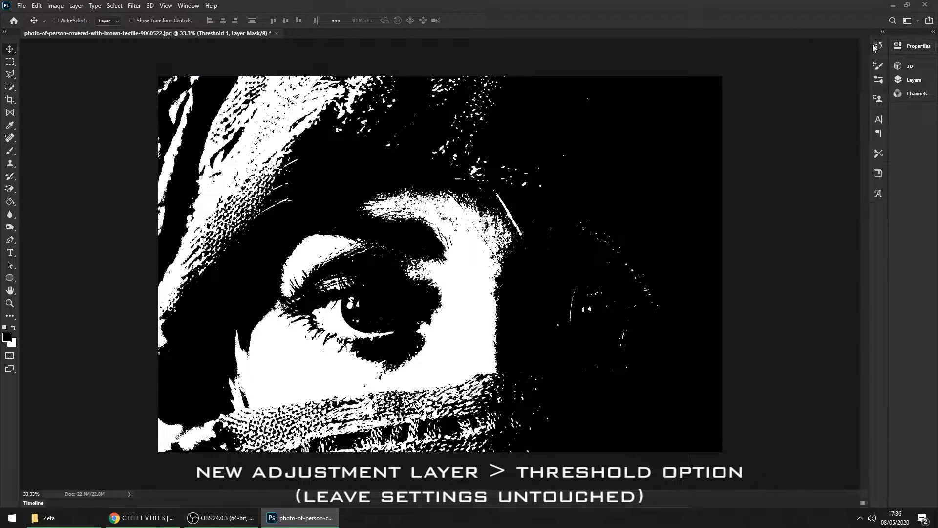
Brighten the shaded eye on the photo layer using the Dodge Tool with the Midtones range at 30% exposure
left_click(912, 80)
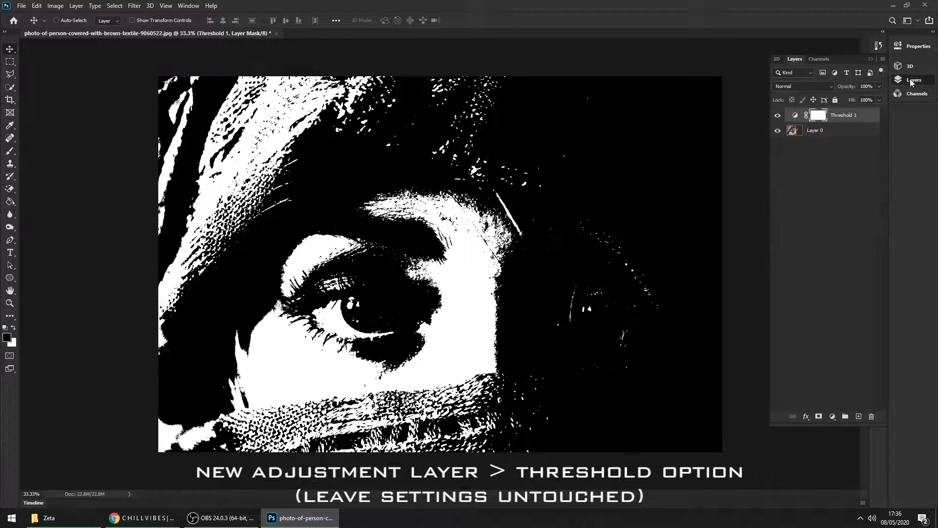
left_click(821, 132)
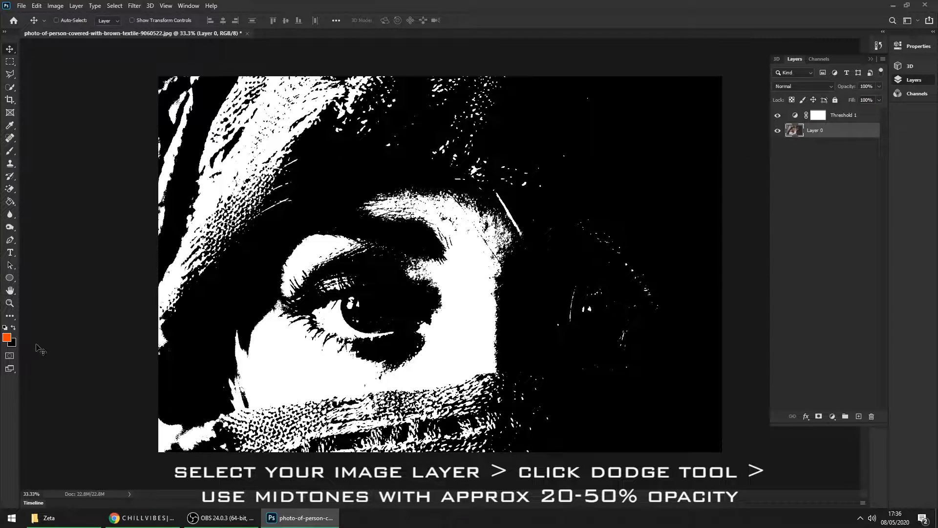
left_click(12, 219)
left_click(13, 227)
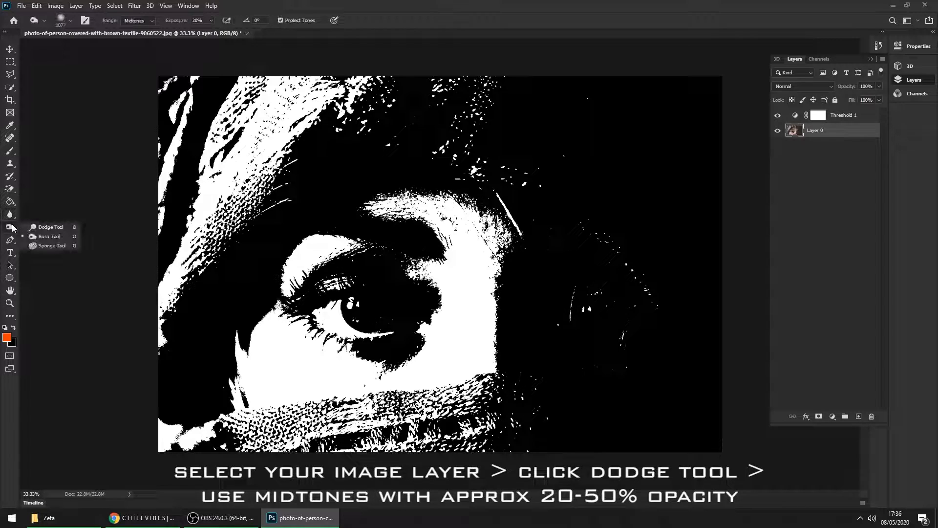
left_click(50, 228)
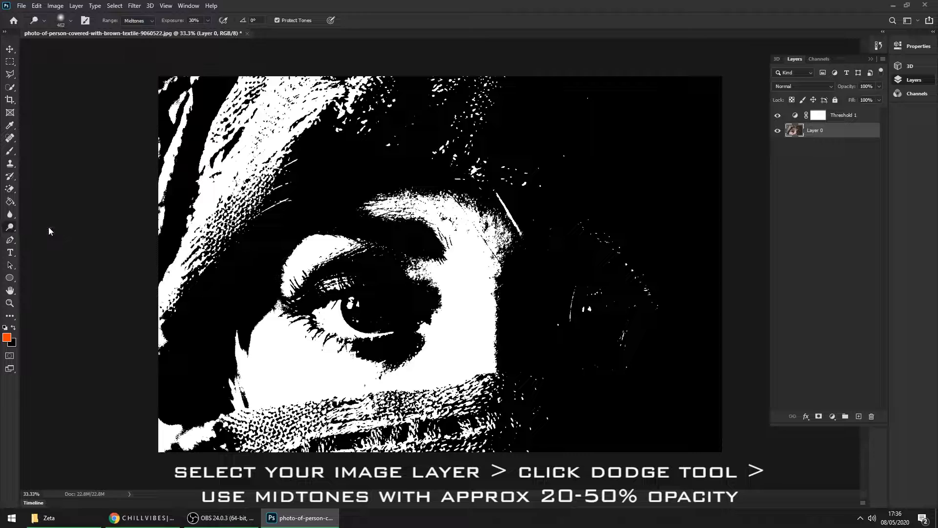
left_click(142, 21)
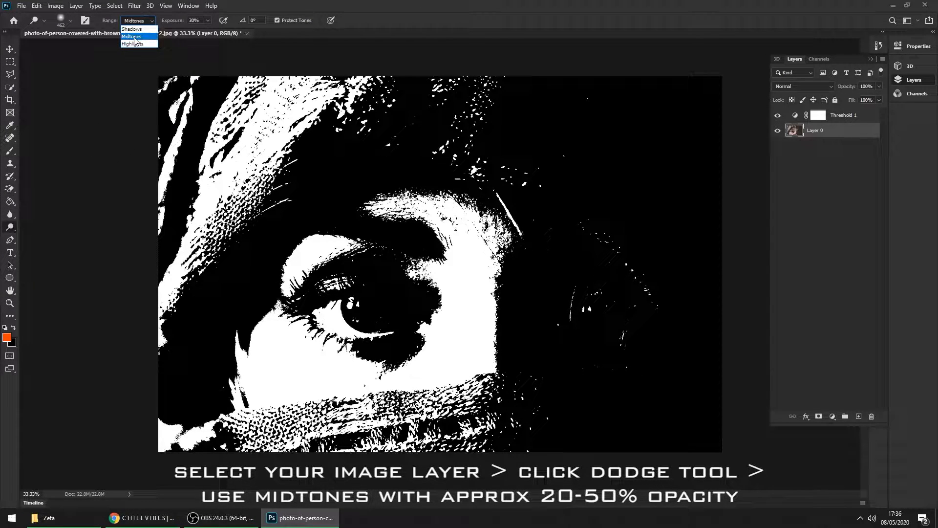
left_click(142, 38)
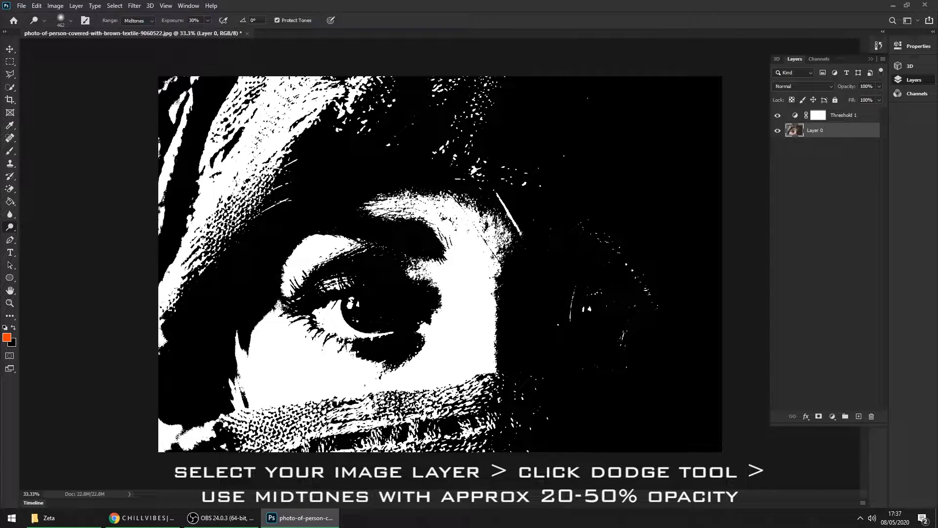
mouse_move(581, 325)
left_mouse_down()
mouse_move(618, 304)
mouse_move(591, 306)
mouse_move(588, 317)
mouse_move(584, 303)
mouse_move(640, 314)
mouse_move(595, 313)
mouse_move(621, 311)
left_mouse_up()
mouse_move(622, 310)
left_mouse_down()
mouse_move(648, 310)
mouse_move(597, 305)
left_mouse_up()
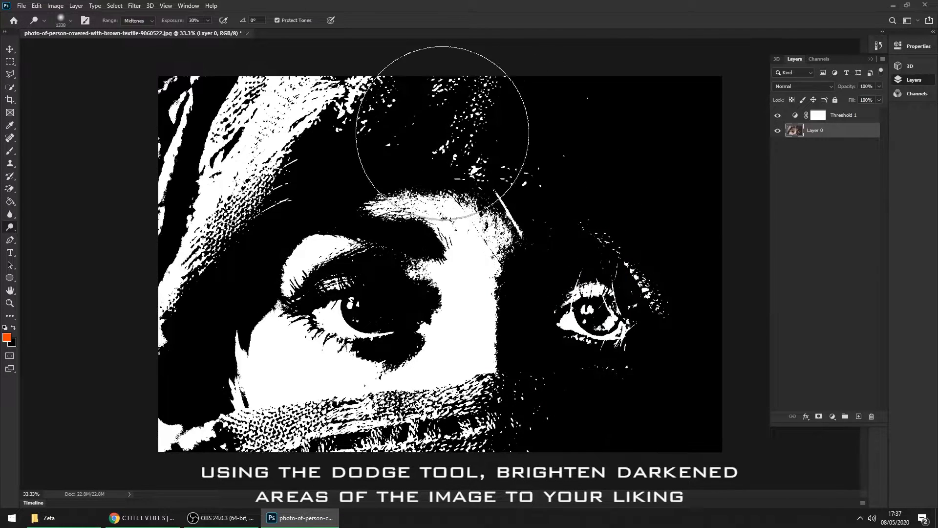
Dodge the shaded eye's lid and lower edge, and the iris and inner corner of the well-lit eye, adjusting the brush size
left_click_drag(382, 316, 380, 309)
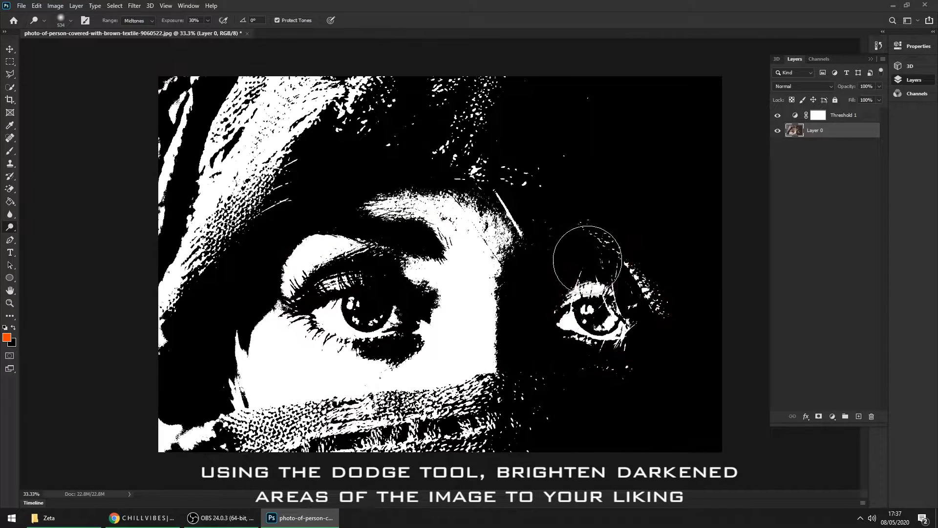
right_click(623, 264, "alt")
mouse_move(588, 259)
left_mouse_down()
mouse_move(622, 264)
mouse_move(590, 257)
left_mouse_up()
left_click_drag(640, 336, 572, 339)
mouse_move(588, 257)
left_mouse_down()
mouse_move(587, 265)
mouse_move(586, 254)
left_mouse_up()
right_click(502, 204, "alt")
right_click(389, 299, "alt")
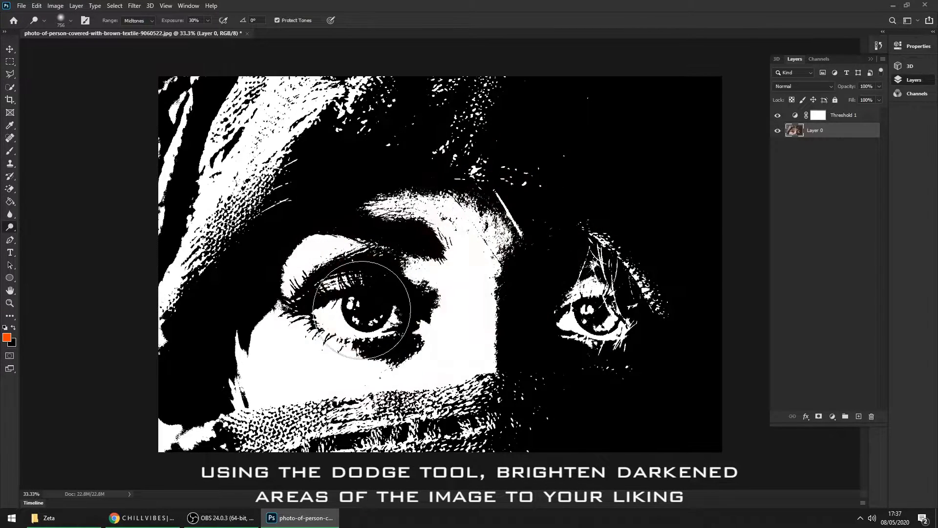
right_click(377, 301, "alt")
mouse_move(361, 311)
left_mouse_down()
mouse_move(377, 301)
mouse_move(402, 333)
left_mouse_up()
Dodge the scarf fabric over the forehead, along the outer edge of the hood and below the face to bring out its texture
key("z")
mouse_move(506, 312)
left_mouse_down()
mouse_move(401, 324)
mouse_move(422, 326)
mouse_move(456, 304)
left_mouse_up()
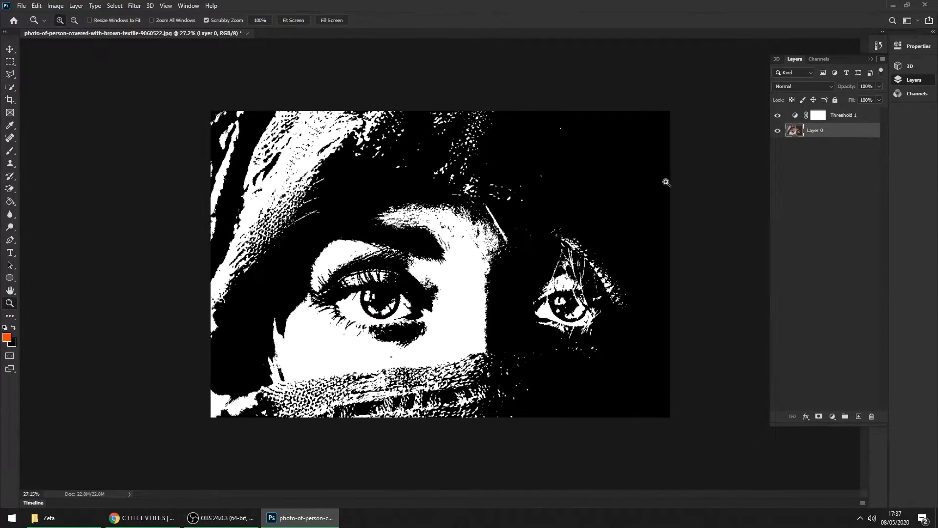
left_click(10, 227)
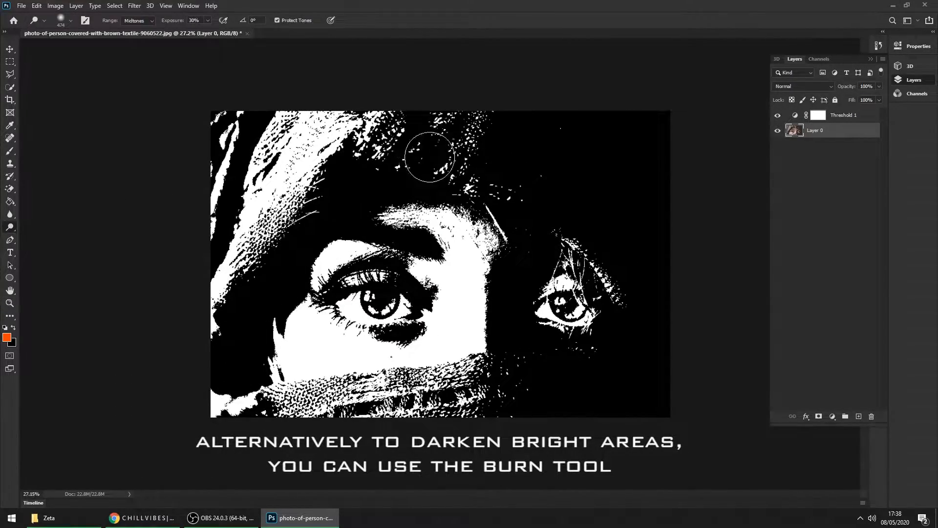
mouse_move(429, 157)
left_mouse_down()
mouse_move(431, 132)
mouse_move(504, 136)
mouse_move(483, 180)
mouse_move(534, 119)
mouse_move(518, 146)
mouse_move(504, 128)
mouse_move(503, 148)
mouse_move(528, 130)
left_mouse_up()
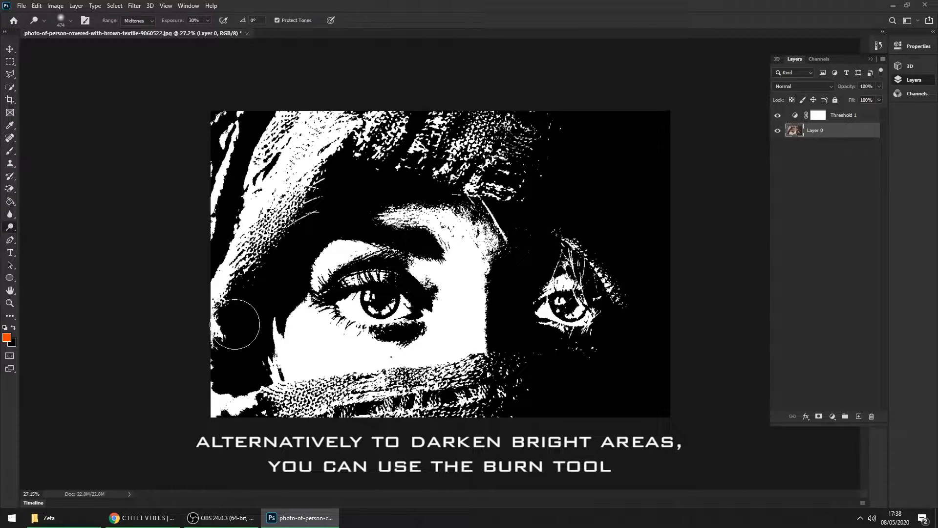
mouse_move(235, 324)
left_mouse_down()
mouse_move(248, 139)
mouse_move(223, 235)
mouse_move(219, 146)
mouse_move(255, 357)
mouse_move(352, 186)
mouse_move(412, 130)
mouse_move(430, 130)
left_mouse_up()
left_click_drag(291, 409, 501, 401)
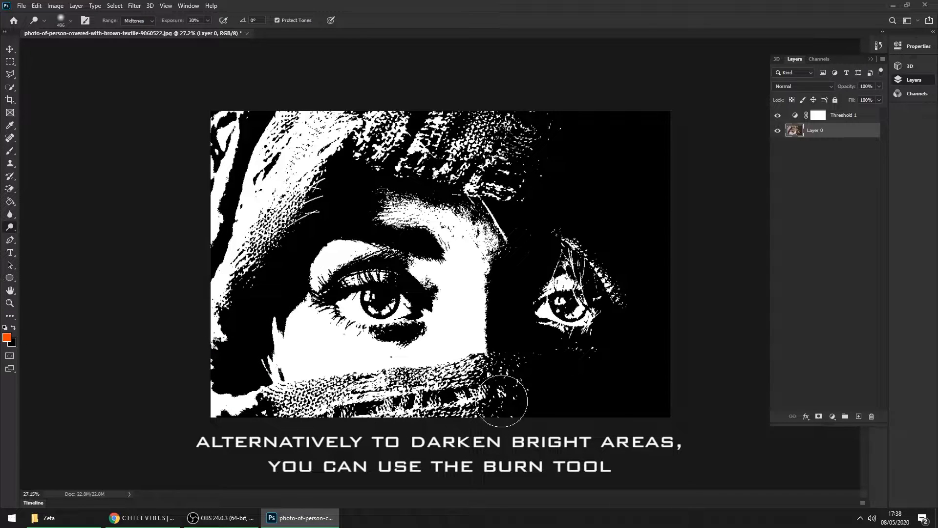
key("z")
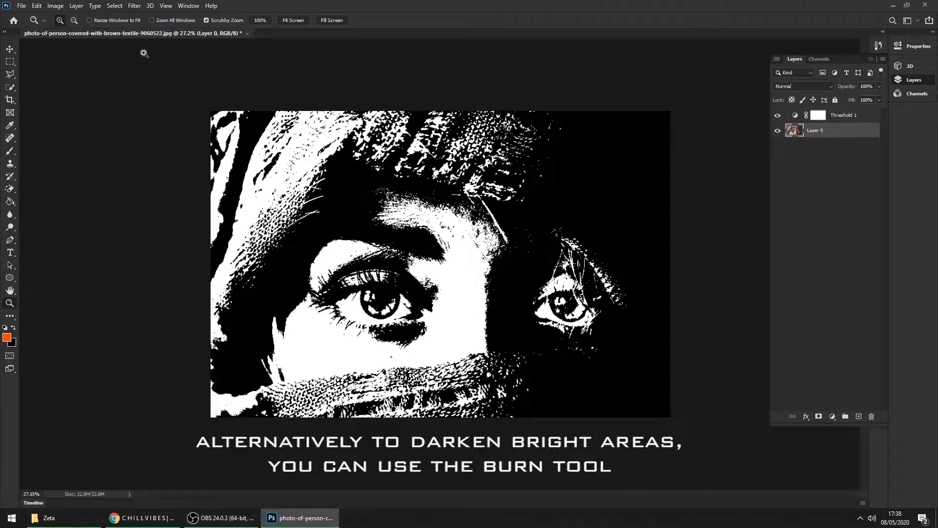
Save the image as a JPEG over photo-of-person-covered-with-brown-textile-9060522 in the Zeta folder, at quality 12 Maximum with Baseline ("Standard") format
left_click(22, 7)
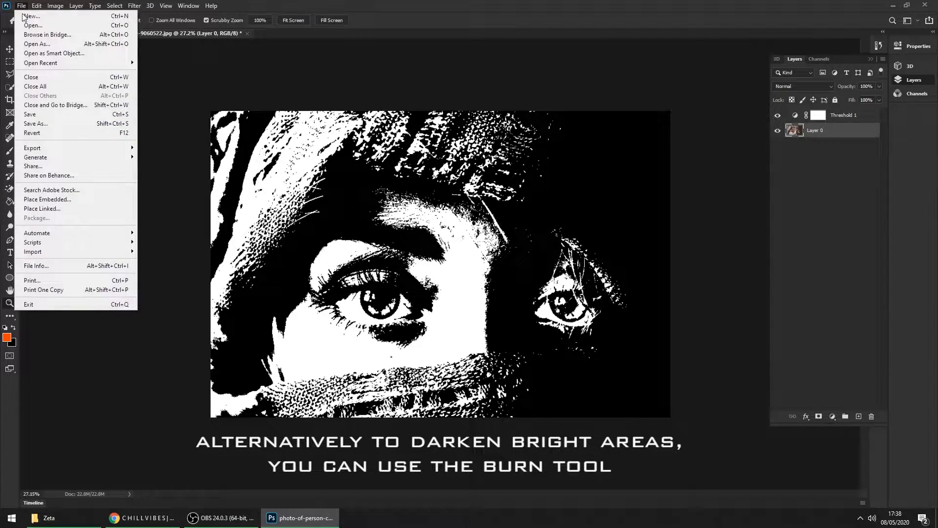
left_click(41, 125)
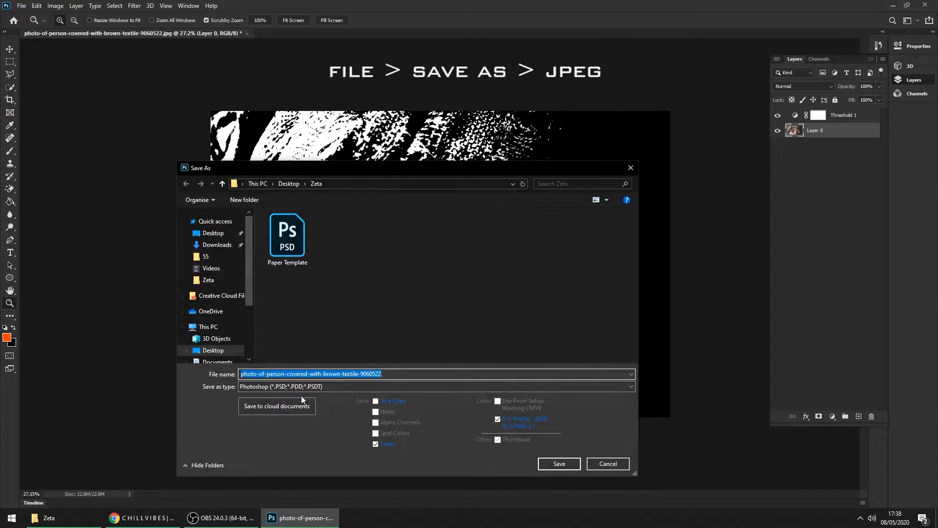
left_click(283, 386)
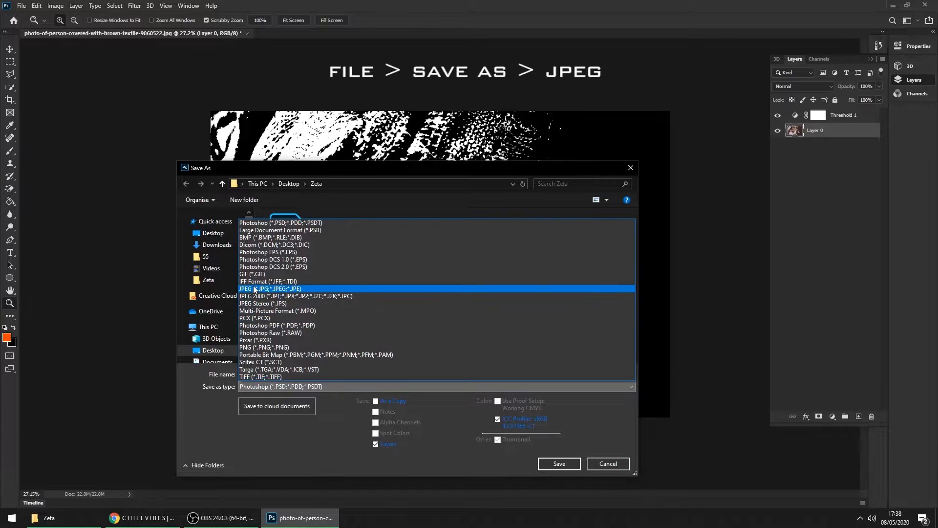
left_click(324, 288)
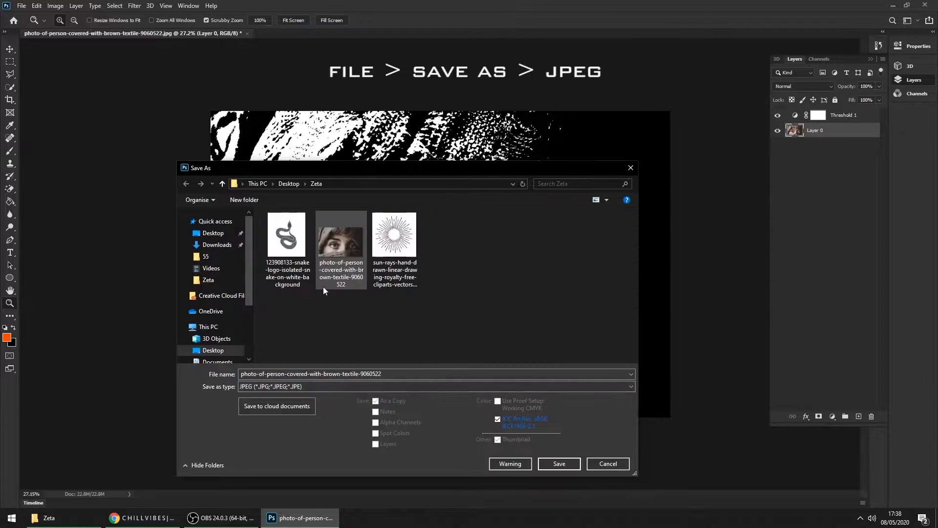
left_click(344, 240)
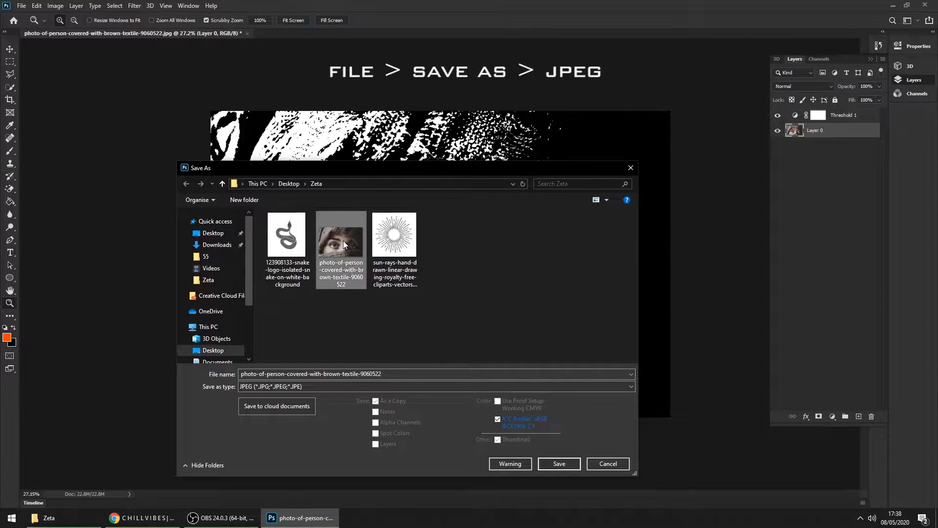
left_click(560, 464)
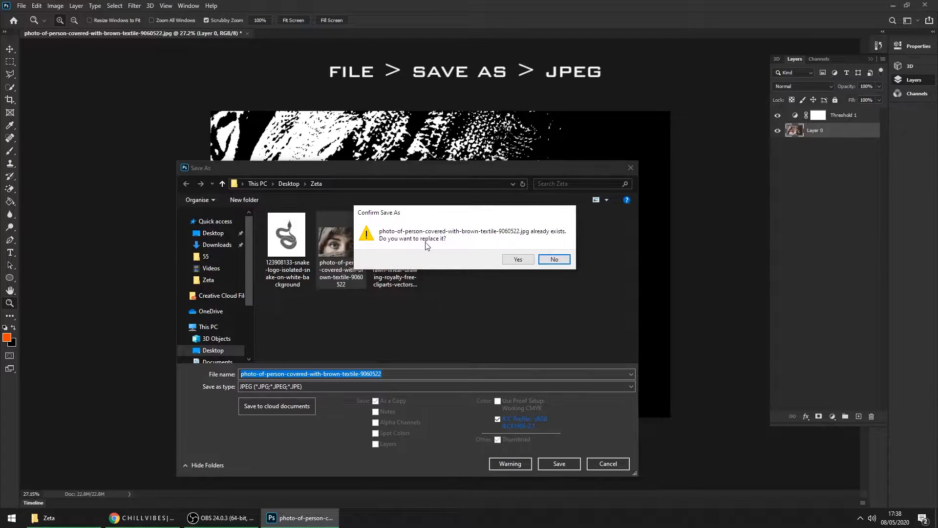
left_click(514, 259)
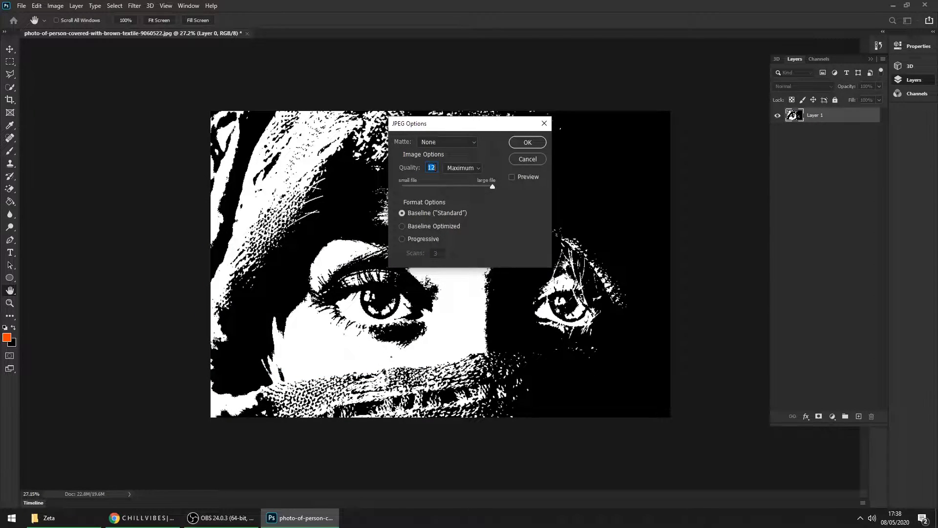
left_click(528, 143)
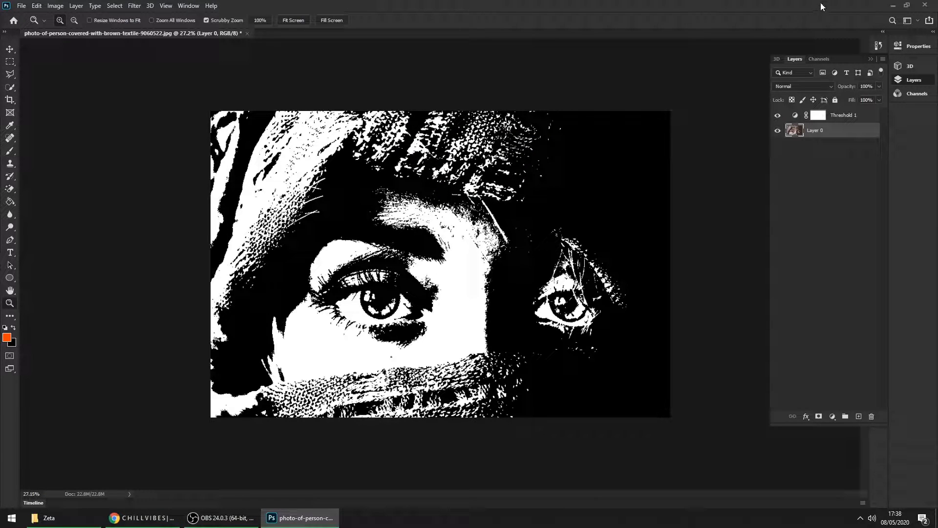
Check the saved threshold JPEG from the Zeta folder in the Photos viewer at full size, then close the viewer and the folder
left_click(891, 5)
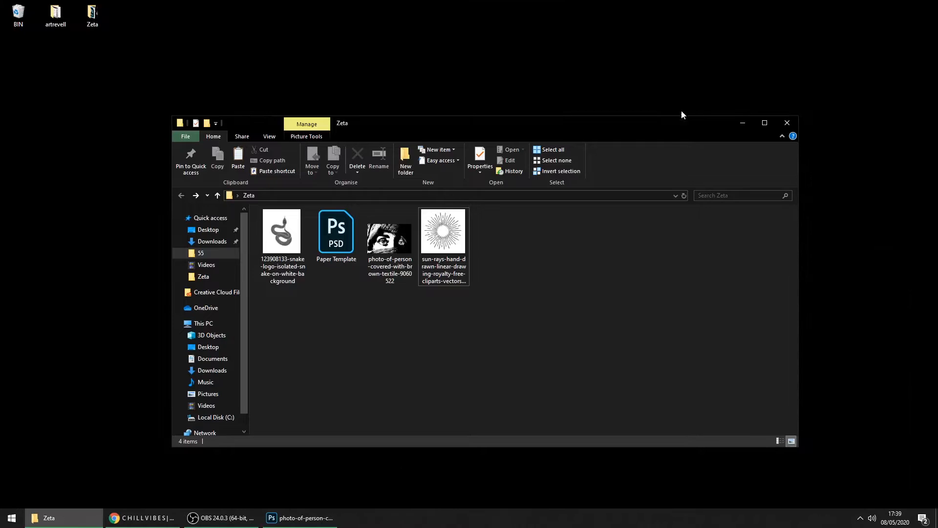
double_click(384, 243)
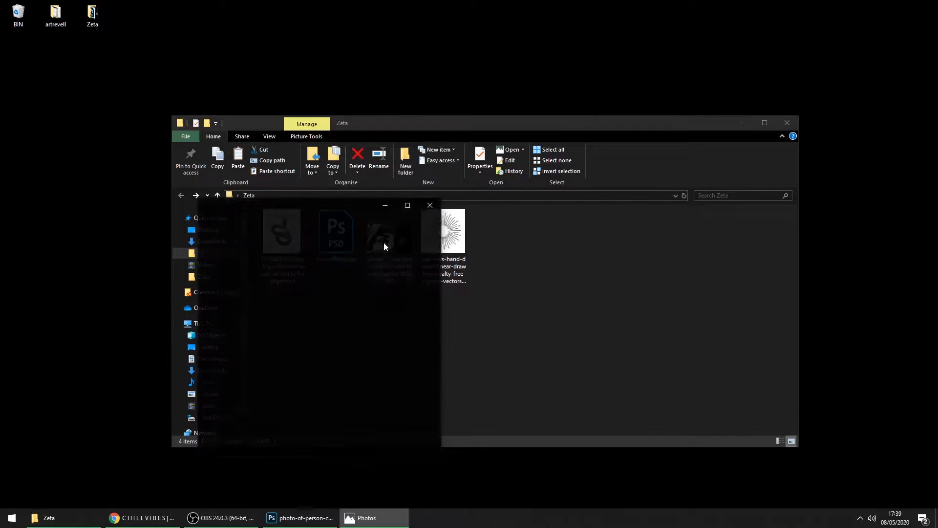
left_click(408, 205)
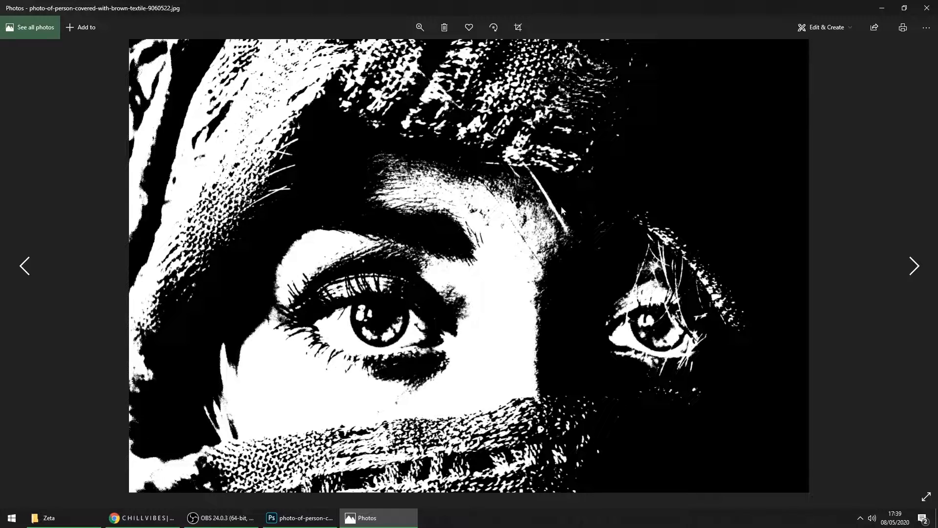
left_click(904, 8)
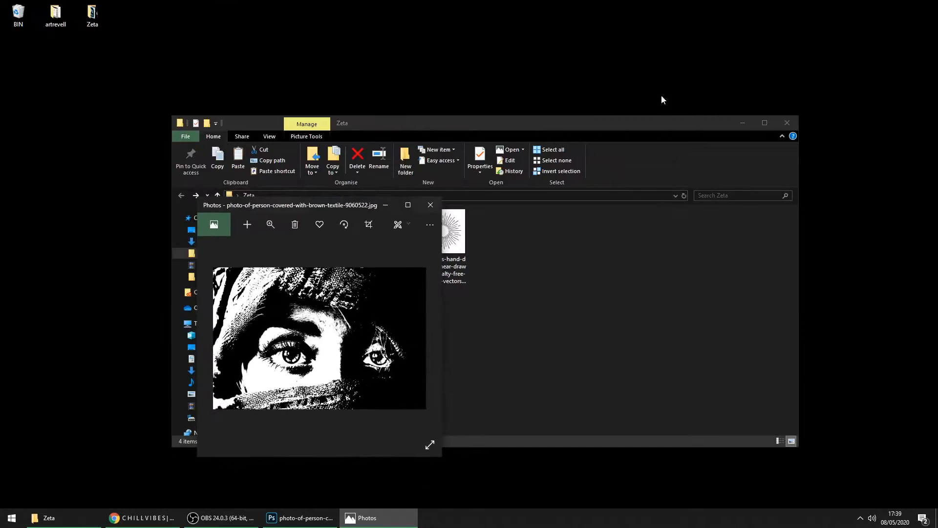
left_click_drag(338, 210, 491, 171)
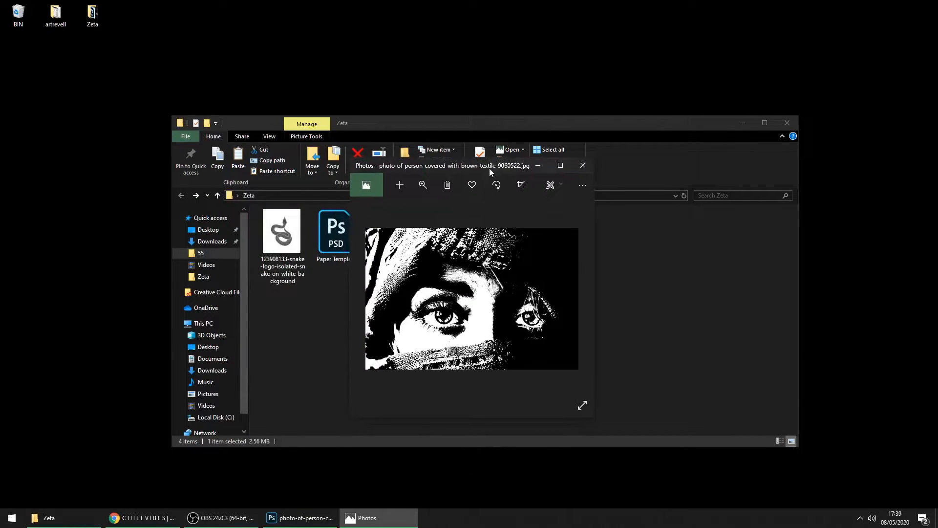
left_click(589, 166)
left_click(785, 123)
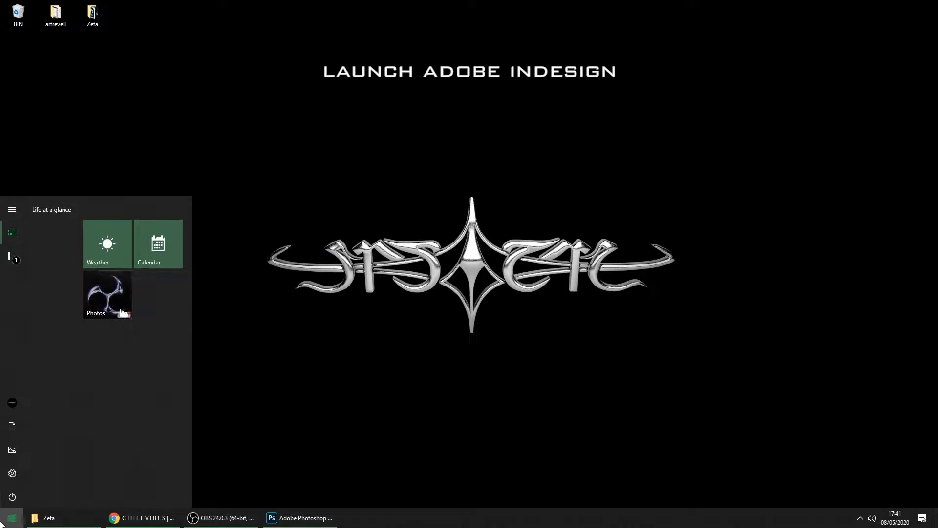
Search the computer for "indesign" and launch Adobe InDesign 2020
type("indesi")
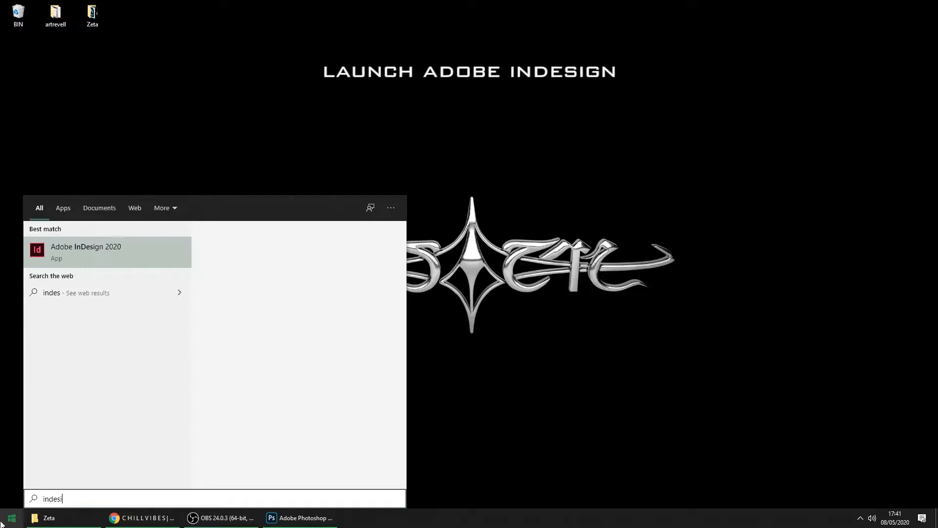
type("gn")
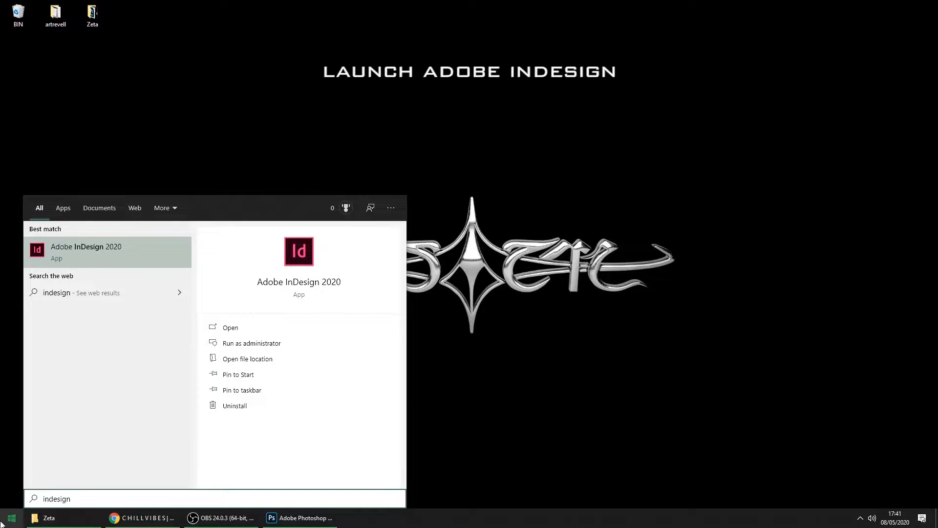
key("Return")
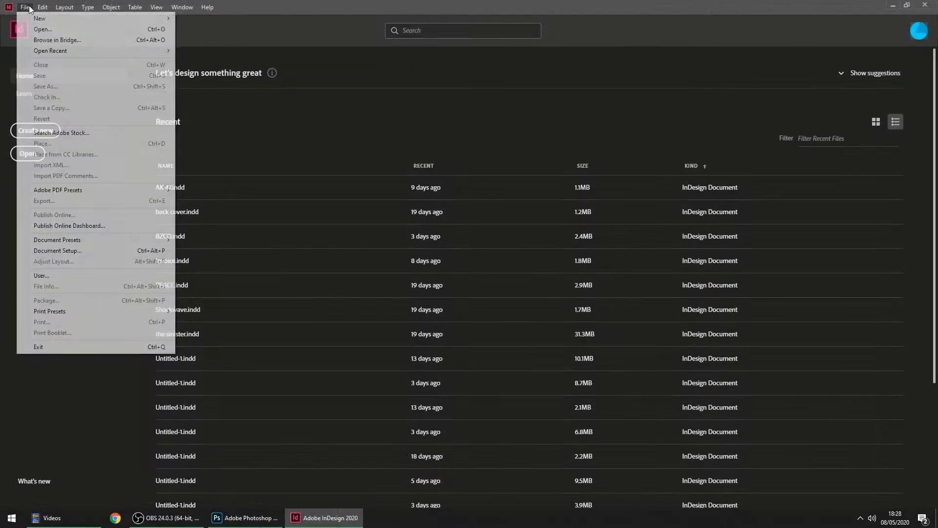
Start a new document with a width and height of 304.8 mm, using millimetres as the units
mouse_move(172, 18)
left_click(211, 20)
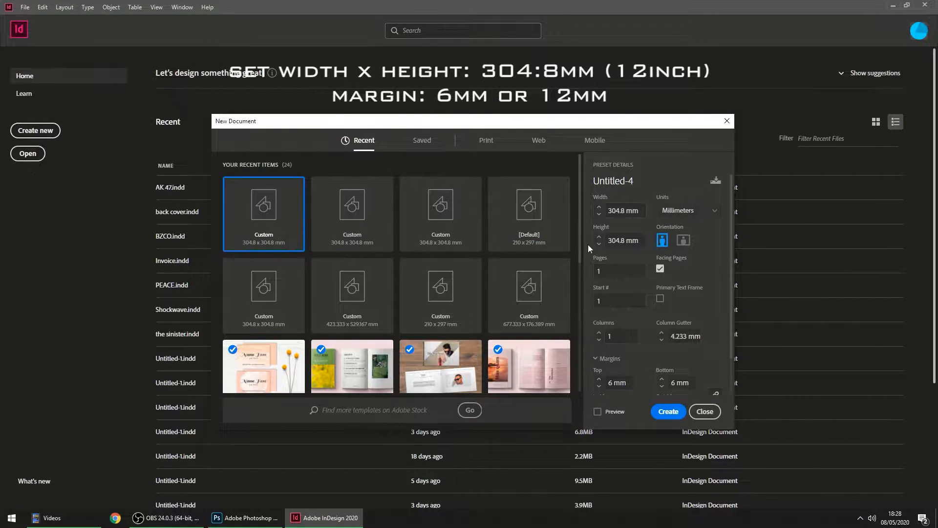
left_click_drag(634, 210, 606, 209)
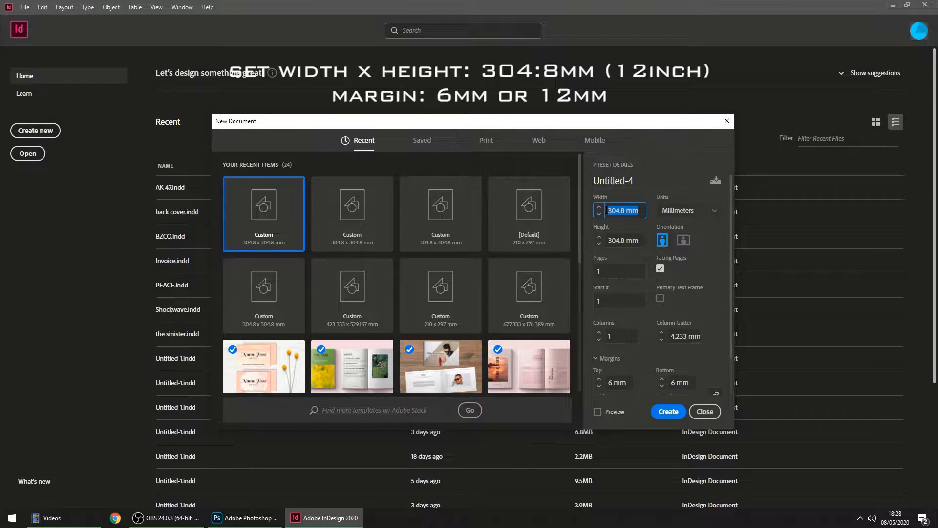
left_click_drag(638, 240, 609, 240)
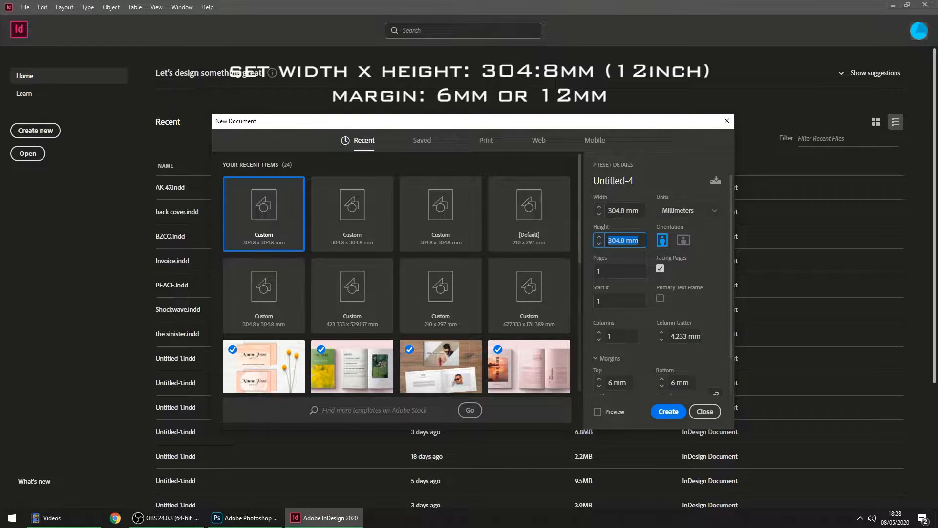
left_click(682, 213)
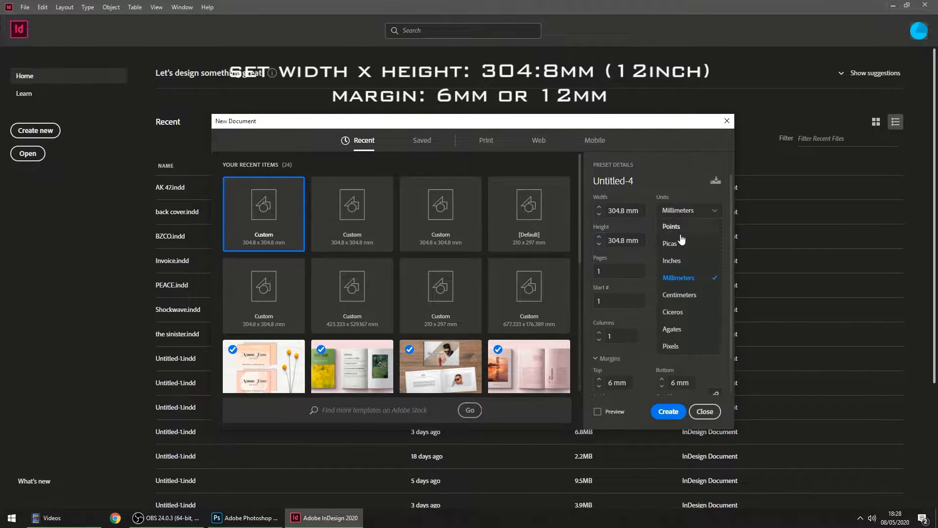
left_click(679, 272)
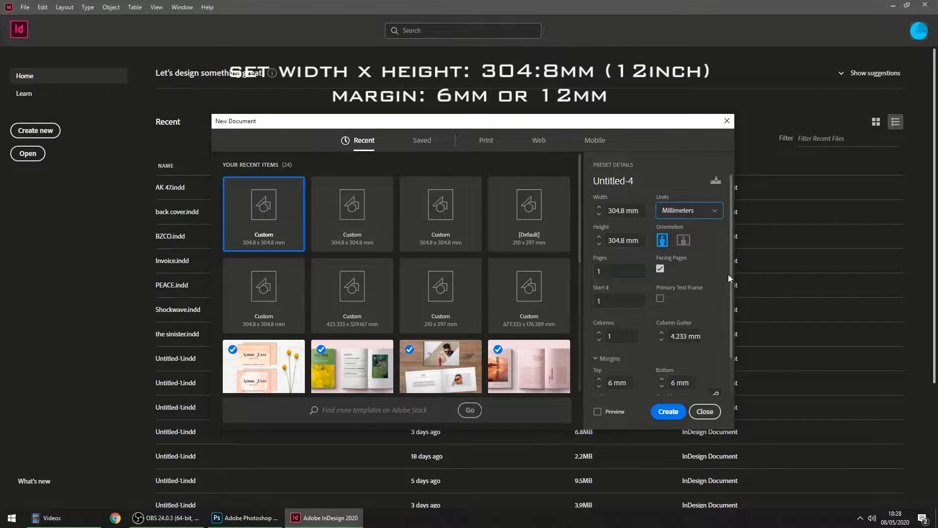
Use 6 mm for the top, bottom, inside and outside margins and create the document
left_click_drag(732, 274, 731, 305)
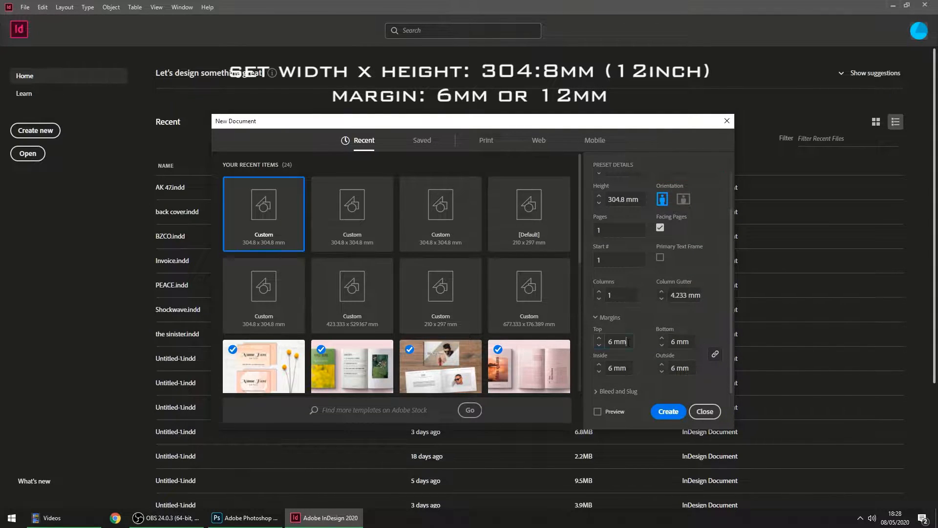
left_click_drag(629, 341, 601, 348)
left_click_drag(689, 343, 672, 342)
left_click_drag(639, 370, 607, 368)
left_click_drag(691, 368, 670, 369)
left_click(668, 411)
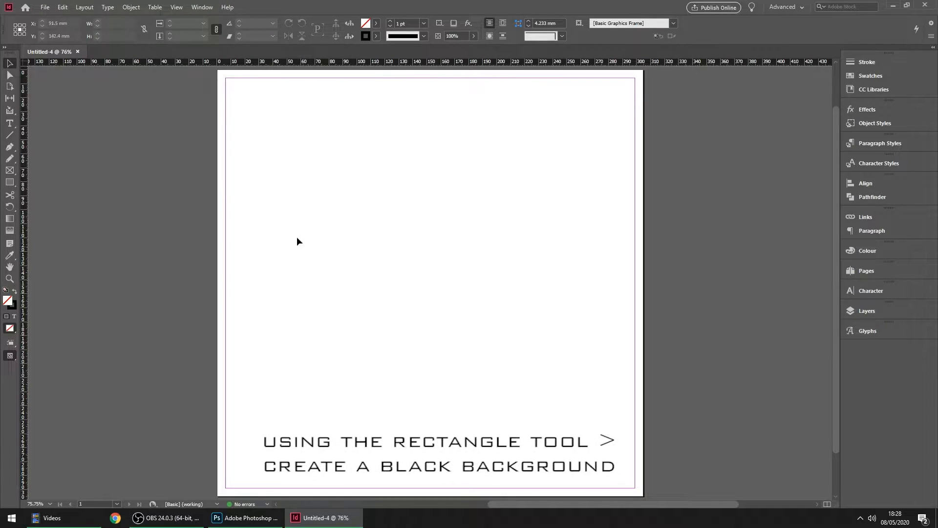
Cover the whole page with a 304.8 × 304.8 mm rectangle filled with [Black], and lock it as the background
left_click(9, 183)
left_click_drag(218, 70, 644, 496)
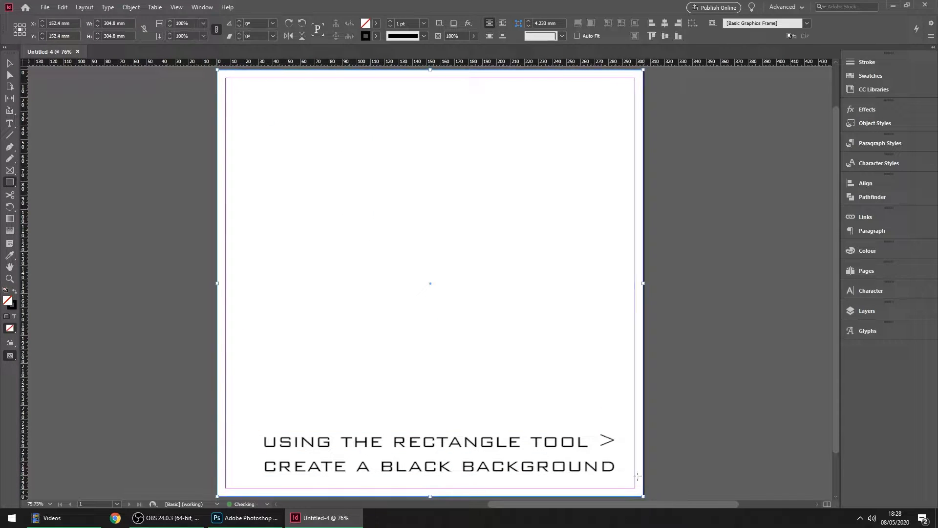
left_click(376, 23)
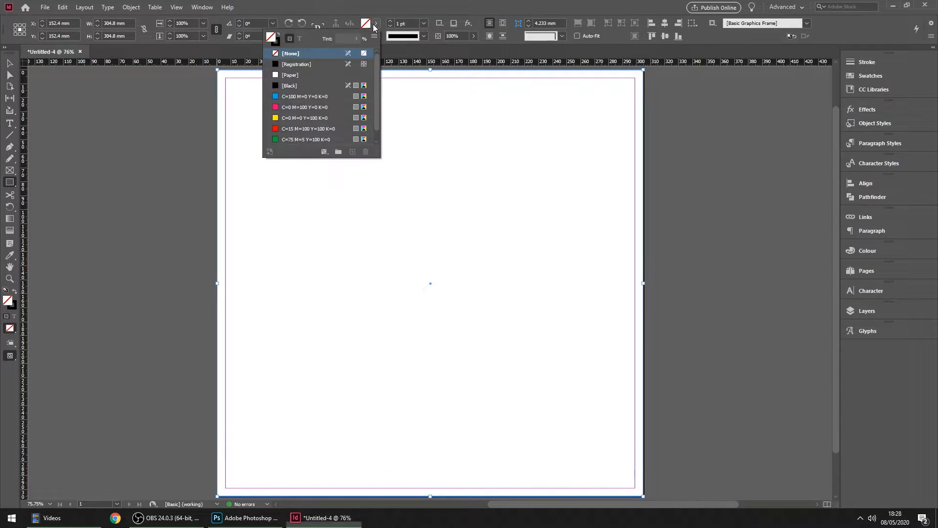
left_click(294, 84)
left_click(9, 68)
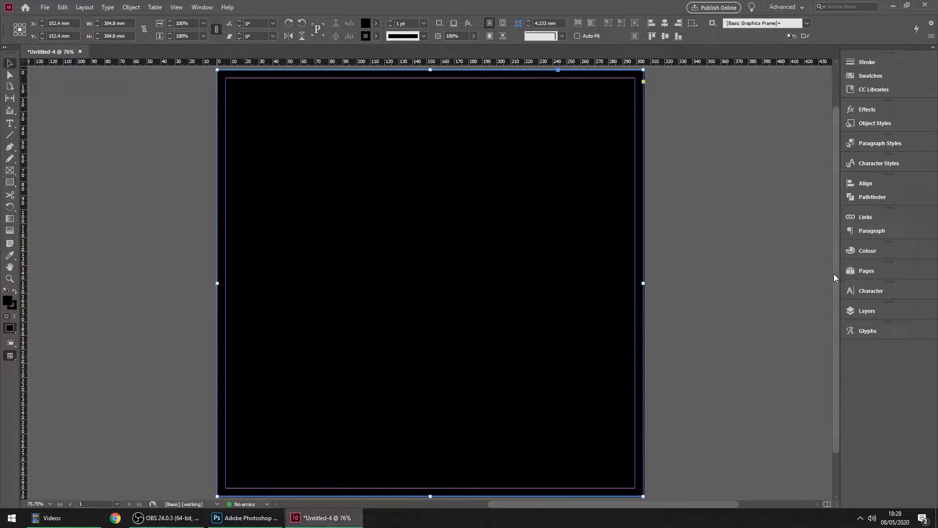
left_click(878, 316)
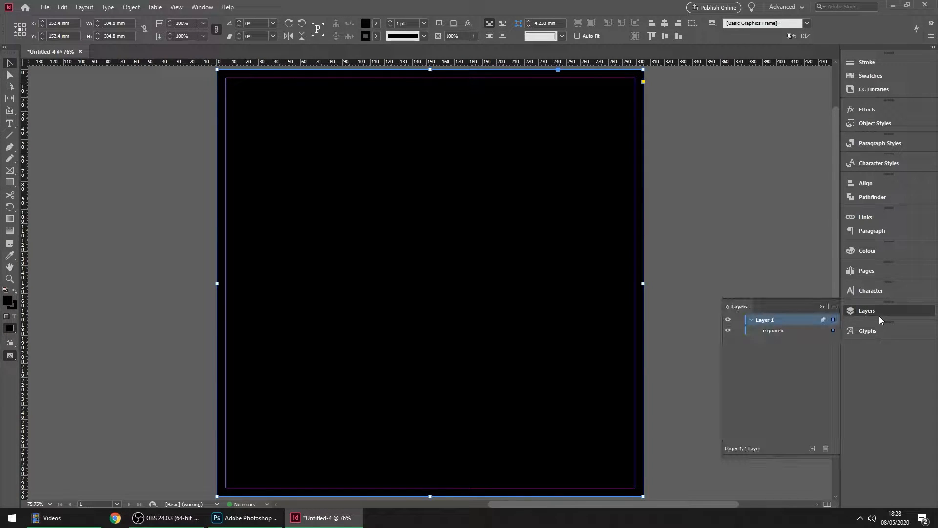
left_click(737, 330)
Draw a rectangular frame about 217 mm wide and 136 mm high from the page's right margin, across the middle of the black background
left_click_drag(625, 226, 599, 226)
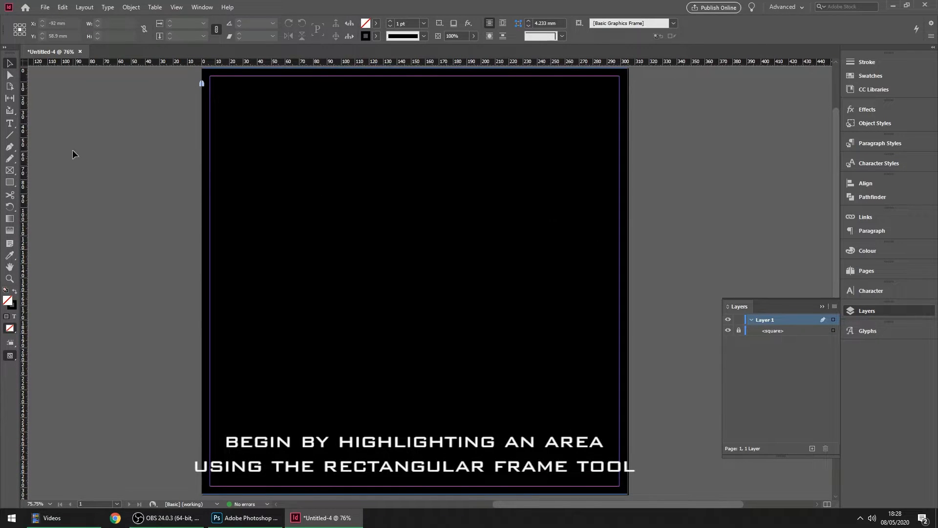
key("w")
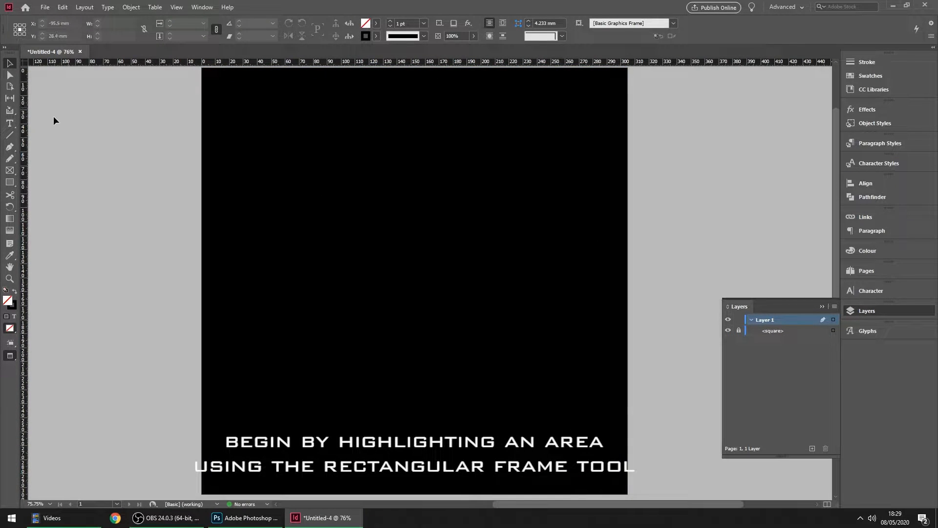
key("w")
left_click(12, 173)
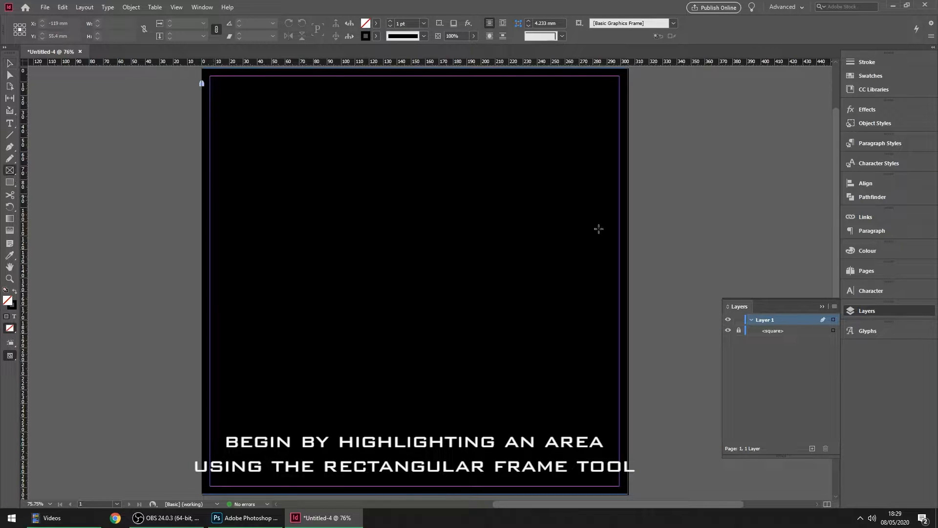
left_click_drag(619, 163, 316, 352)
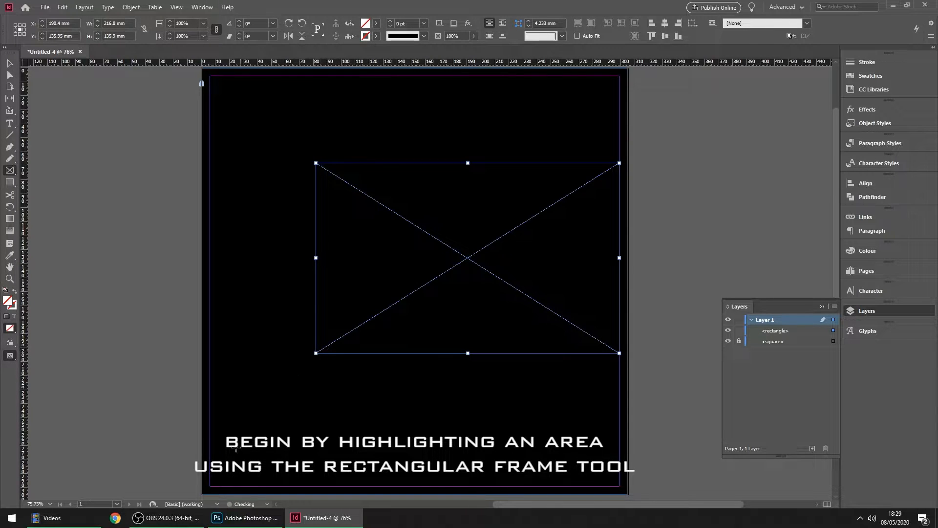
Place the threshold image photo-of-person-covered-with-brown-textile-9060522 from the Desktop's Zeta folder into the rectangular frame
left_click(83, 523)
left_click(196, 204)
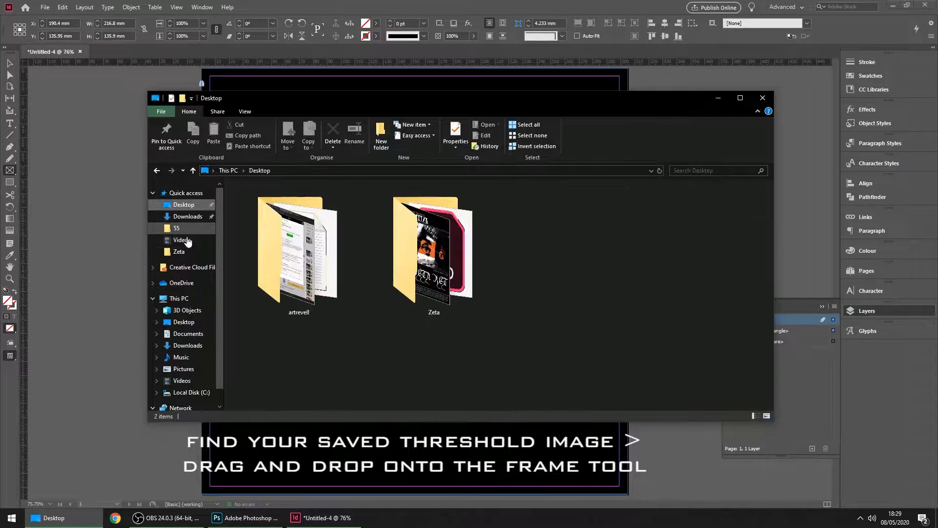
left_click(187, 253)
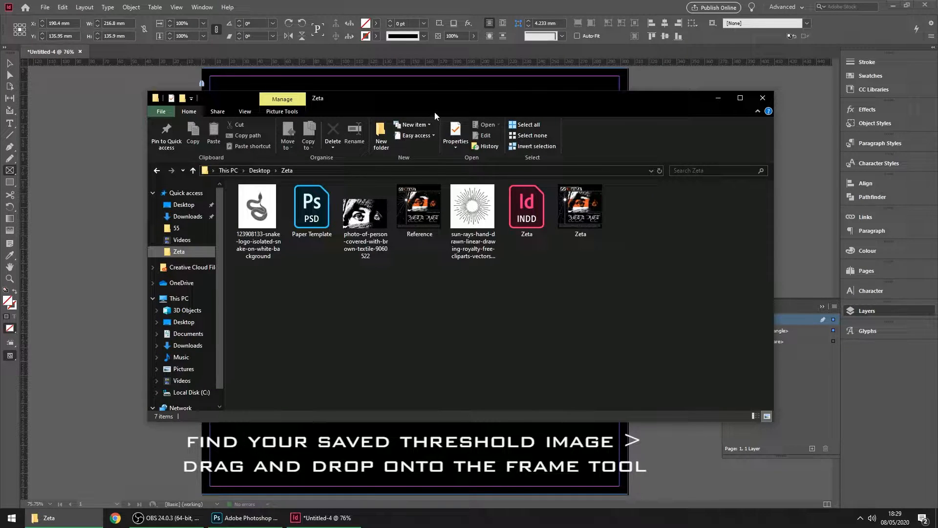
left_click_drag(435, 116, 424, 279)
left_click_drag(353, 377, 438, 218)
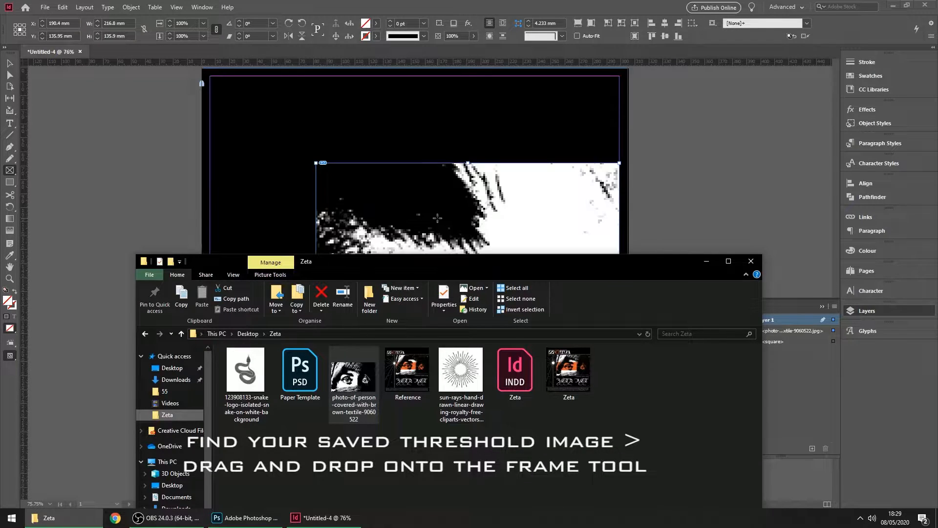
Return to the layout and fit the placed threshold image with Fill Frame Proportionally
left_click(706, 265)
left_click(579, 23)
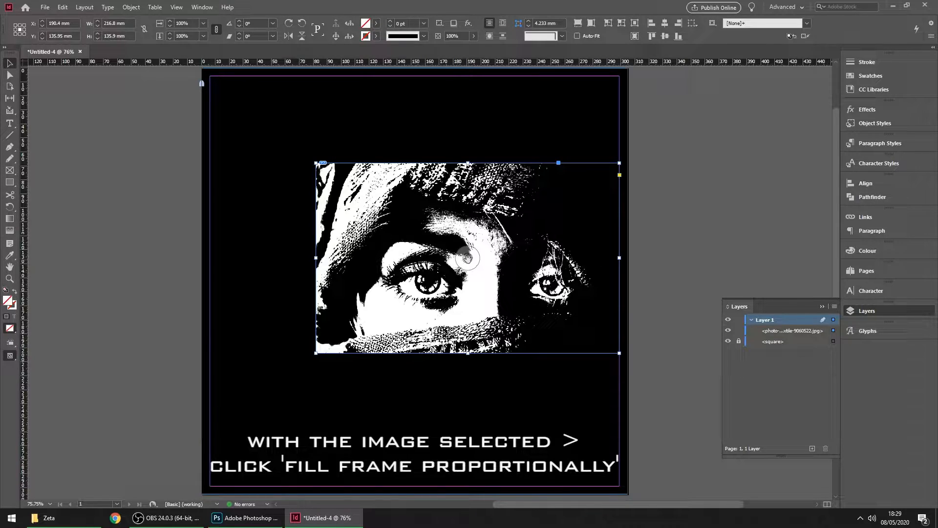
left_click_drag(468, 259, 468, 252)
left_click(660, 236)
left_click_drag(667, 236, 665, 230)
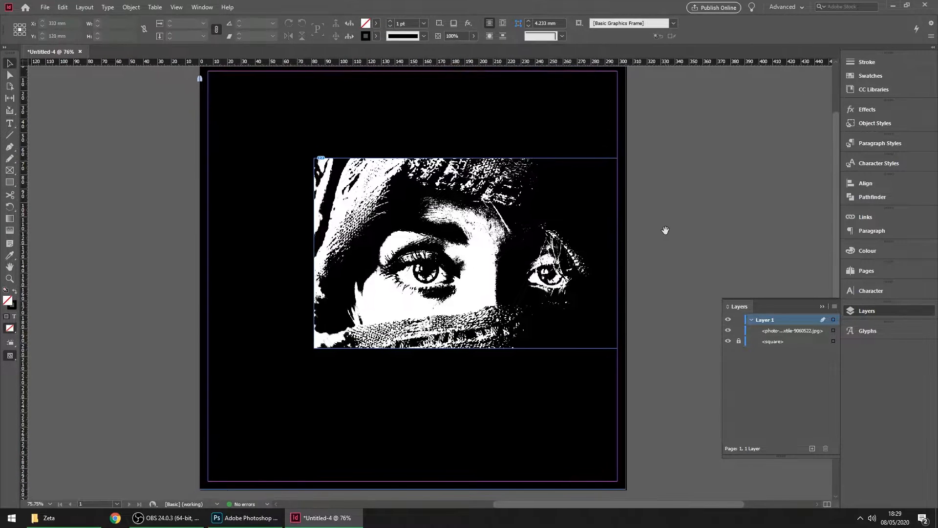
Give the image frame a white stroke and show the layout in preview mode
left_click(587, 228)
left_click(376, 36)
left_click(293, 86)
left_click(677, 186)
key("w")
key("w")
left_click(586, 237)
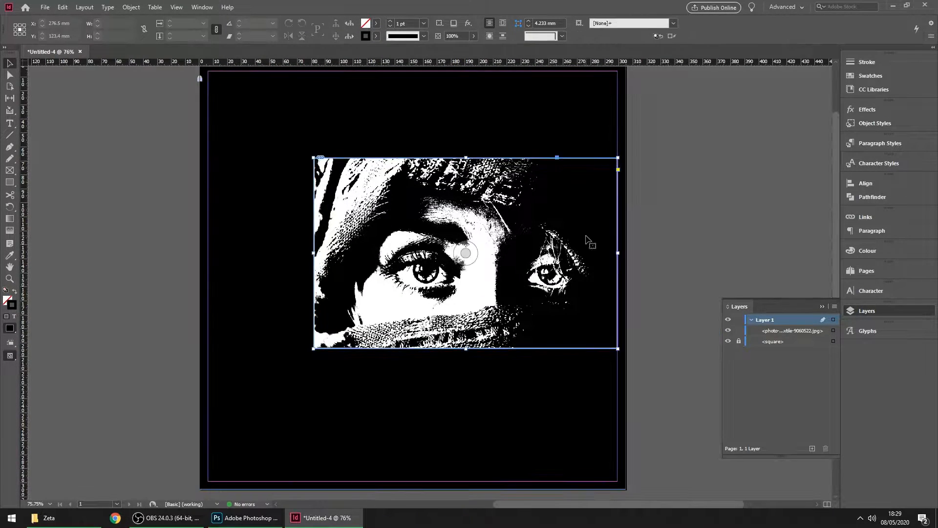
left_click(689, 142)
key("w")
Open the Reference image from the Zeta folder and arrange it beside the layout, giving the layout the wider share of the screen
left_click(52, 517)
double_click(407, 374)
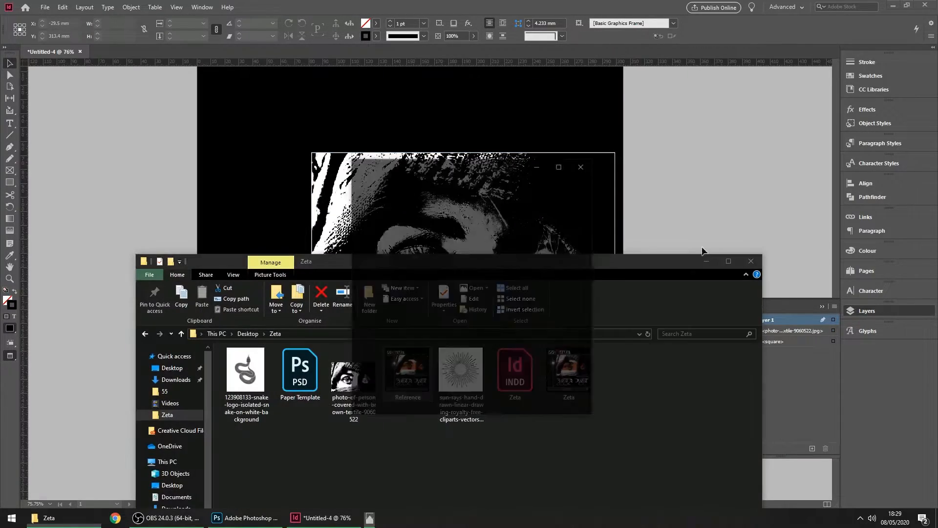
left_click(706, 261)
left_click(448, 15)
key("super+Left")
key("Return")
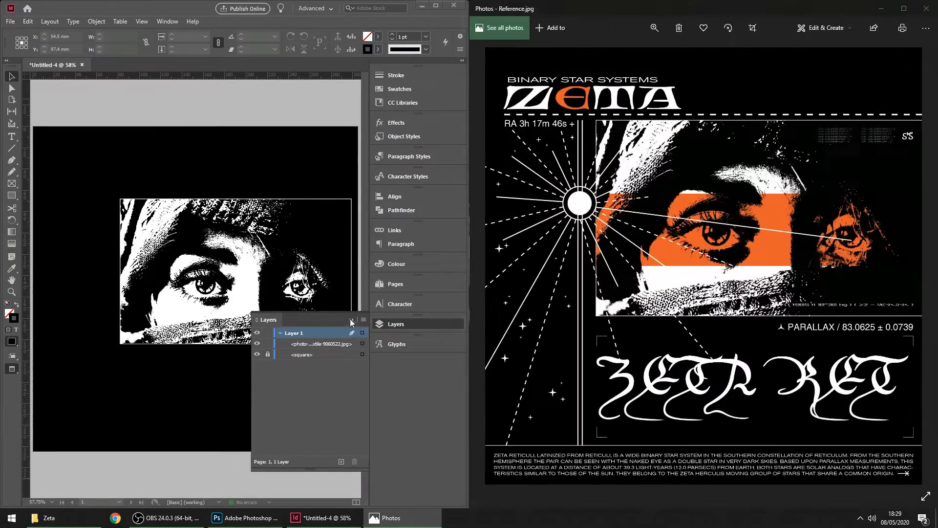
left_click(352, 321)
left_click_drag(470, 322, 588, 325)
scroll(465, 264, "down", 2)
left_click(456, 251)
left_click_drag(458, 250, 469, 249)
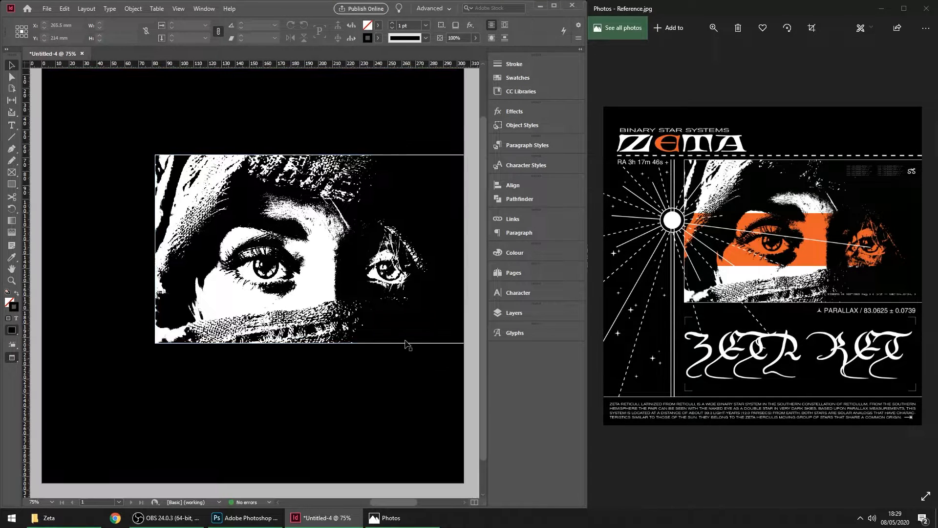
Widen the image frame to about 226 mm so it runs past the page's right edge, and raise its top edge slightly
left_click(370, 96)
left_click_drag(371, 98, 375, 118)
left_click(308, 198)
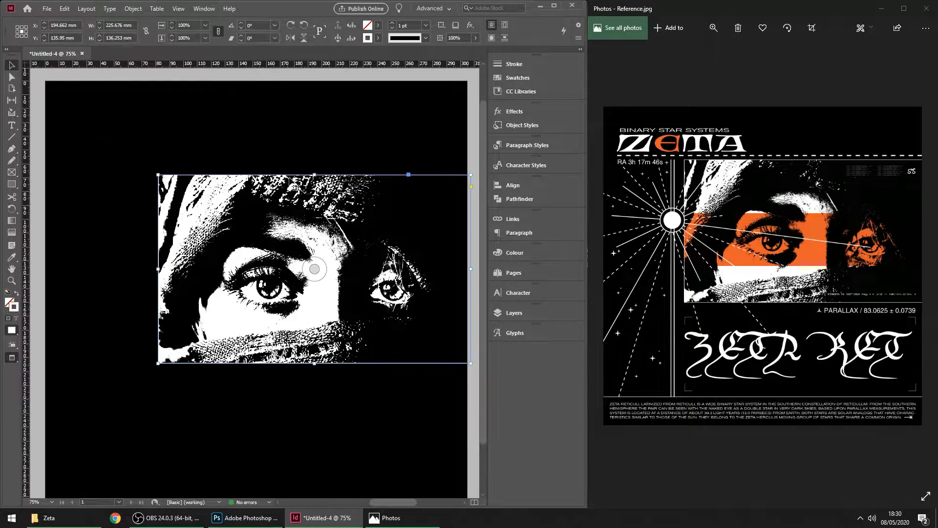
left_click_drag(314, 174, 314, 163)
left_click(416, 134)
Draw a horizontal line about 289 mm long just above the image frame, running to the page's right edge
key("backslash")
key("w")
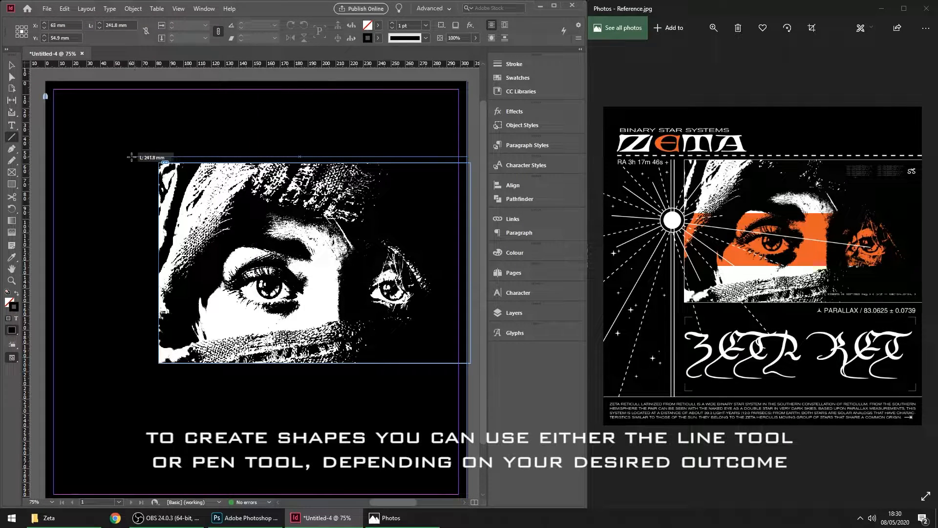
left_click_drag(131, 157, 64, 157)
key("w")
key("ctrl+shift+a")
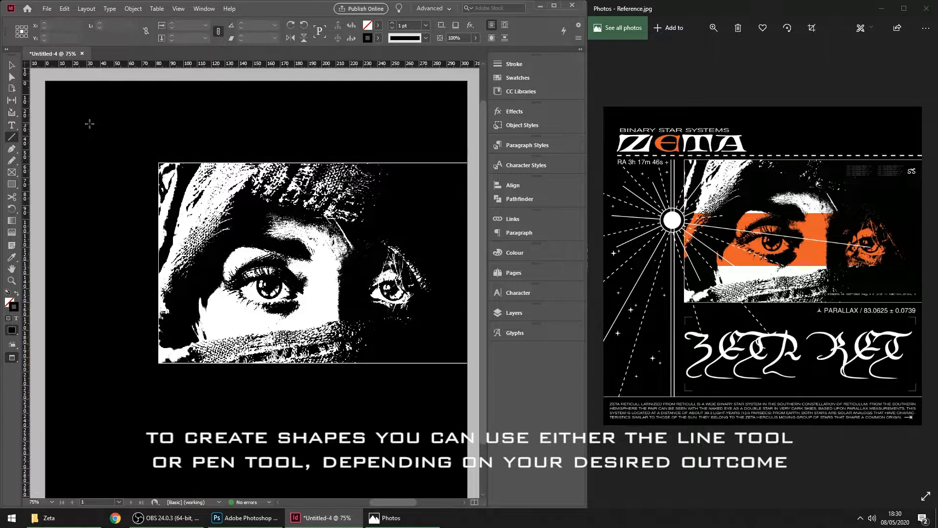
left_click_drag(89, 197, 90, 197)
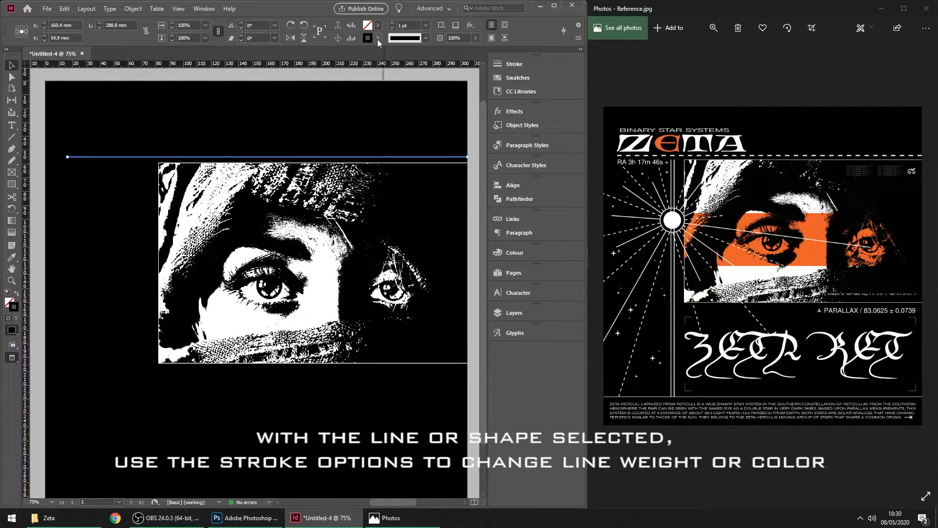
Style the line above the image as a white Dashed (4 and 4) stroke with a weight of 2 pt
left_click(377, 38)
left_click(426, 38)
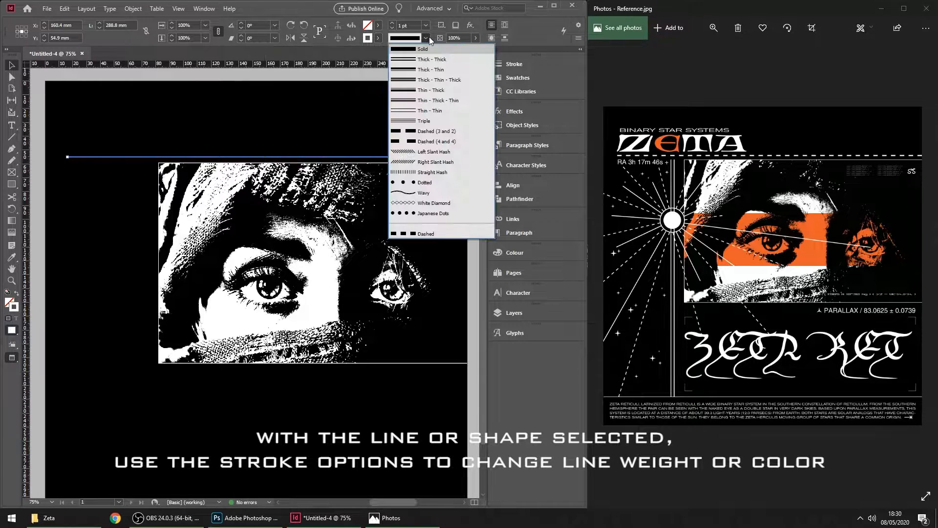
left_click(436, 141)
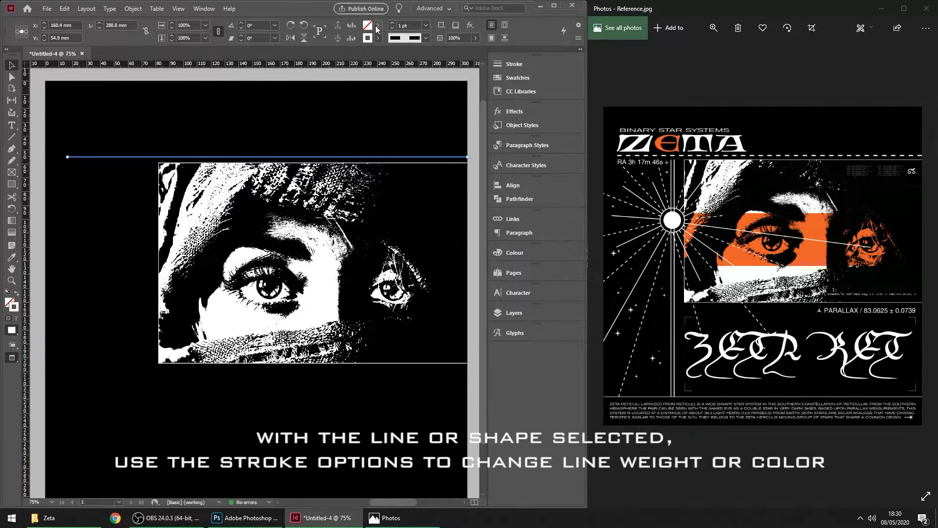
left_click(328, 102)
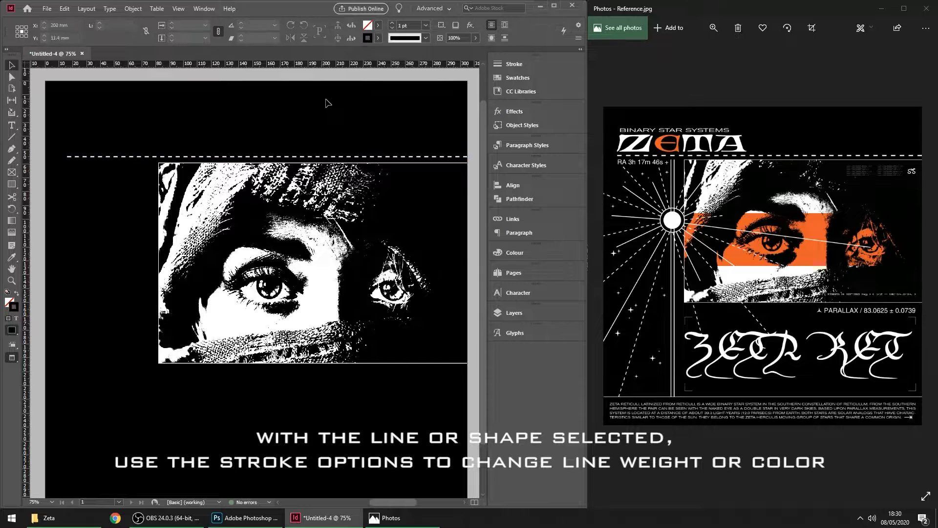
left_click_drag(100, 182, 100, 183)
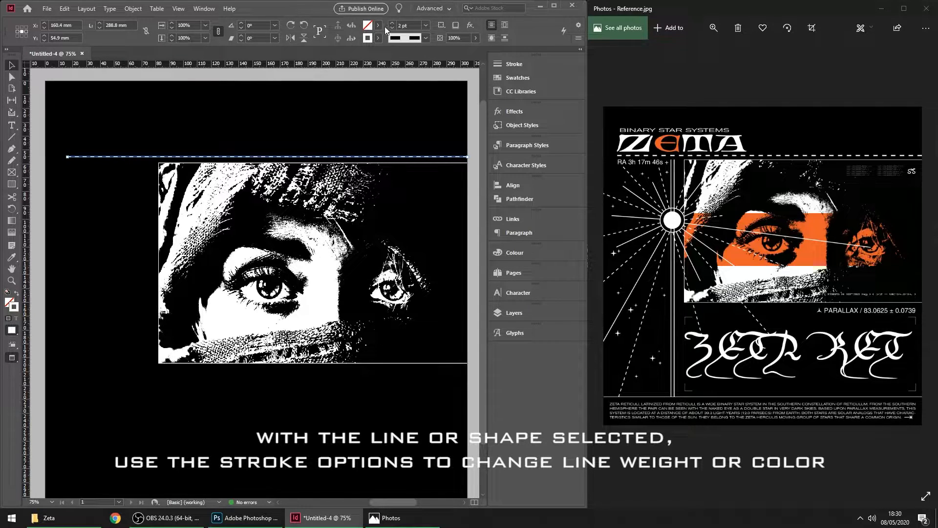
left_click(291, 111)
left_click_drag(275, 98, 276, 95)
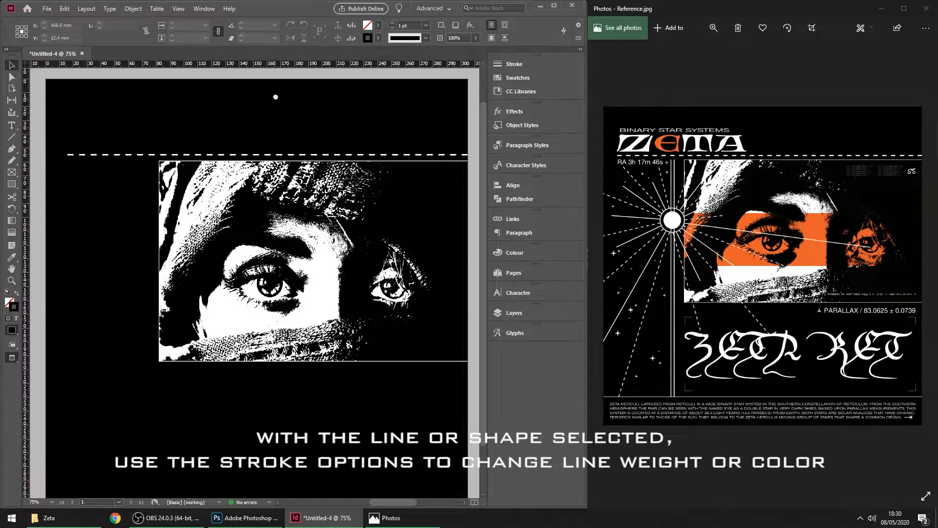
Create a text frame above the dashed line's left end containing ZETA, and fill the text with white
key("t")
left_click_drag(67, 122, 264, 150)
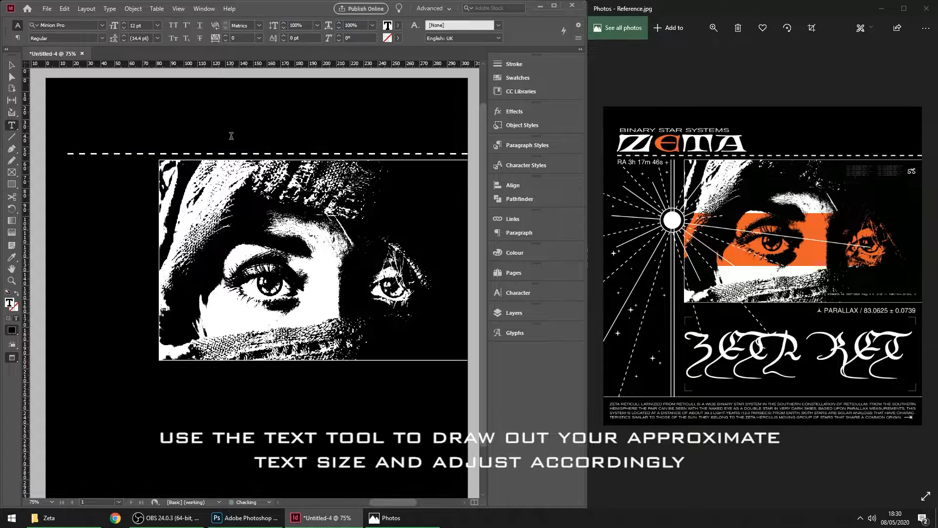
key("ctrl+a")
left_click(398, 25)
left_click(315, 78)
left_click(160, 130)
Set the ZETA text in the Fabliaux font at 72 pt
left_click(103, 24)
scroll(232, 116, "up", 8)
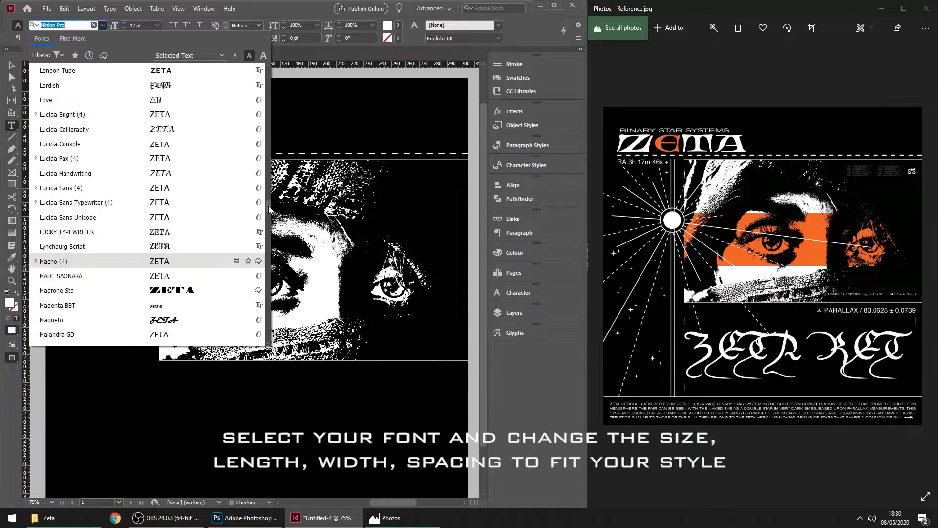
left_click_drag(268, 206, 268, 202)
left_click(71, 27)
type("fab")
left_click(52, 71)
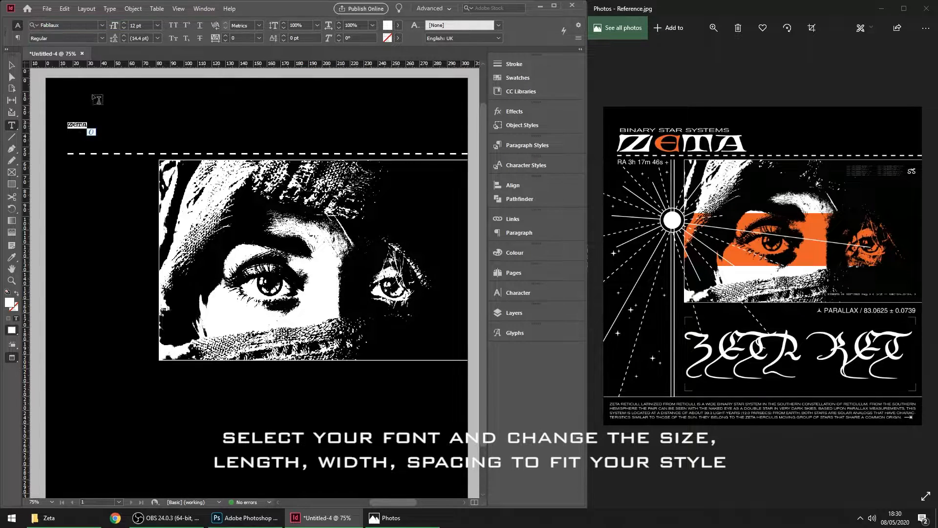
left_click(158, 25)
left_click(140, 172)
left_click(157, 26)
left_click(141, 182)
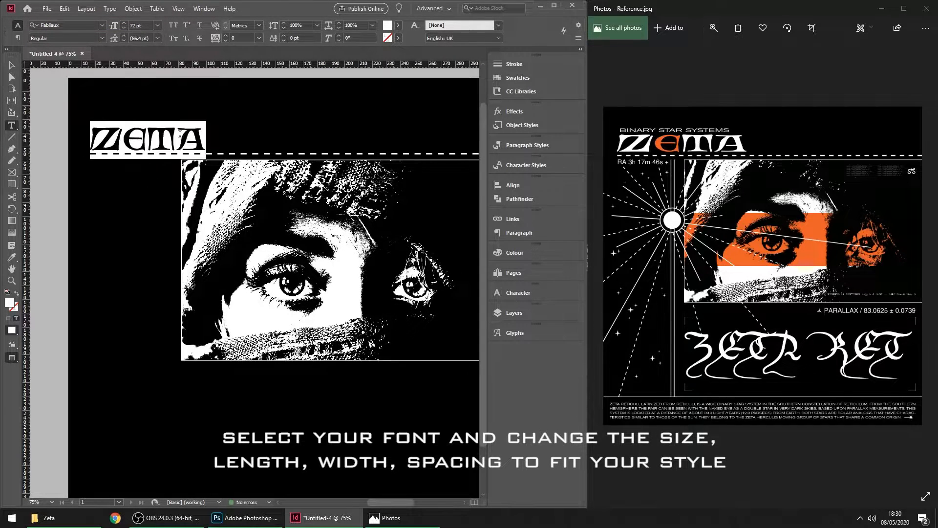
left_click(373, 25)
left_click(368, 51)
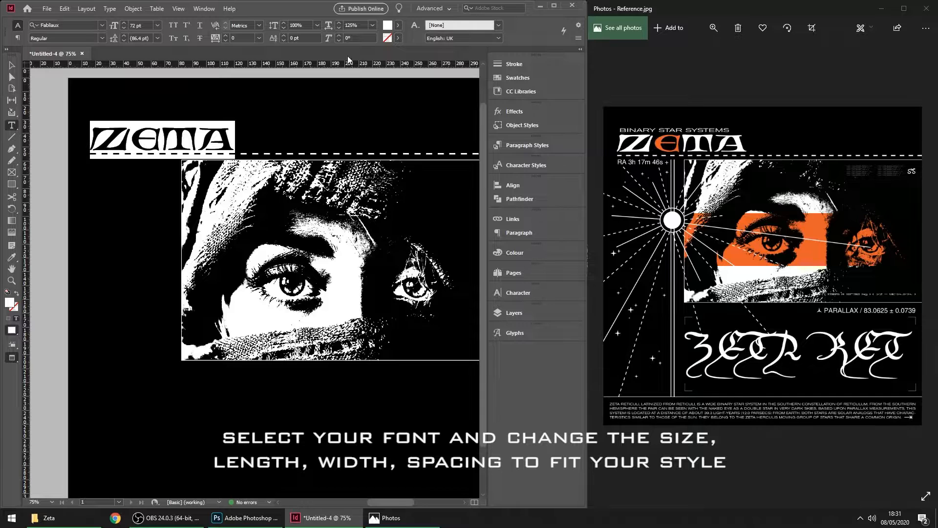
key("ctrl+z")
Set the horizontal scale of the ZETA text to 150%
left_click(324, 101, "ctrl")
mouse_move(308, 89)
left_mouse_down()
mouse_move(287, 84)
mouse_move(299, 92)
left_mouse_up()
double_click(195, 136)
left_click(372, 25)
left_click(368, 52)
left_click(304, 106, "ctrl")
Duplicate the ZETA text above itself, replace the copy's wording with BINARY STAR SYSTEMS and reduce it to 14 pt
left_click_drag(208, 136, 205, 106)
double_click(205, 106)
key("ctrl+a")
type("BINARY STAR SYSTEMS")
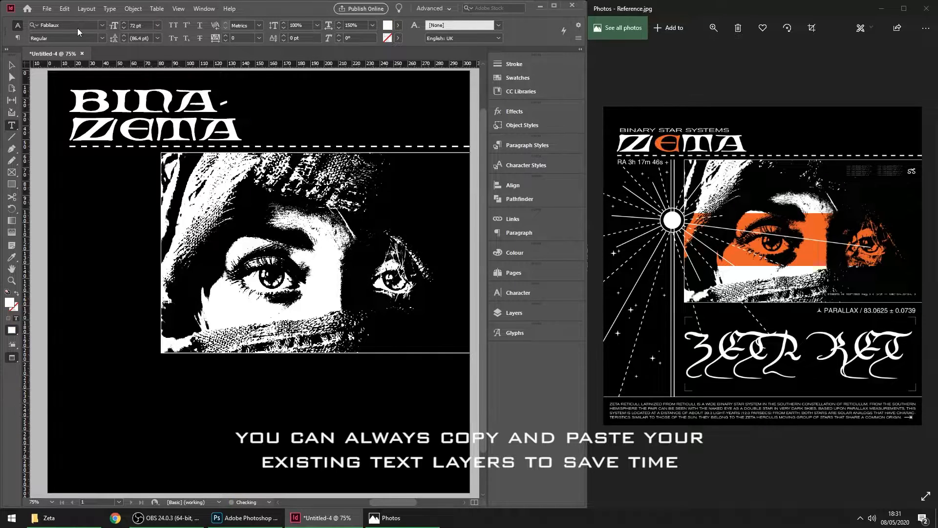
key("ctrl+a")
left_click(157, 25)
left_click(146, 124)
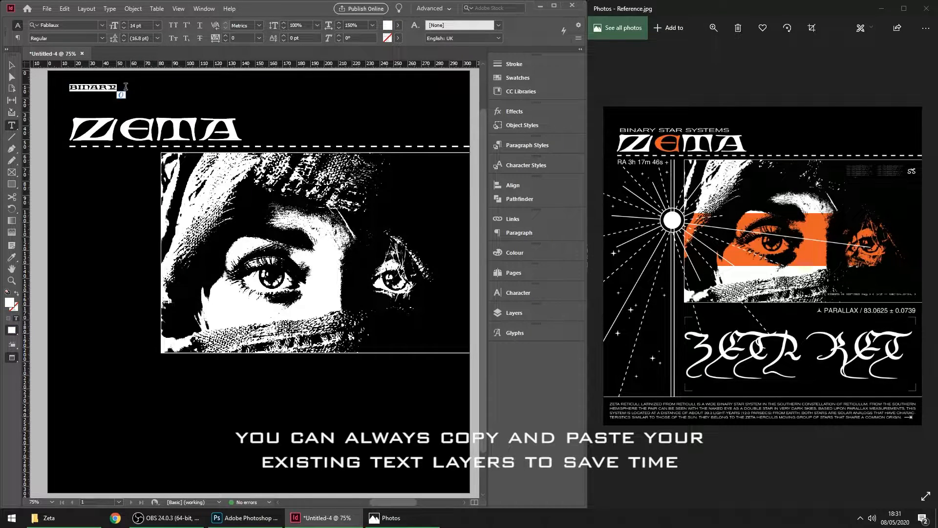
type("YSTEMS")
Set BINARY STAR SYSTEMS in Berthold Akzidenz Grotesk Extended at 12 pt
key("ctrl+a")
left_click(85, 27)
type("bert")
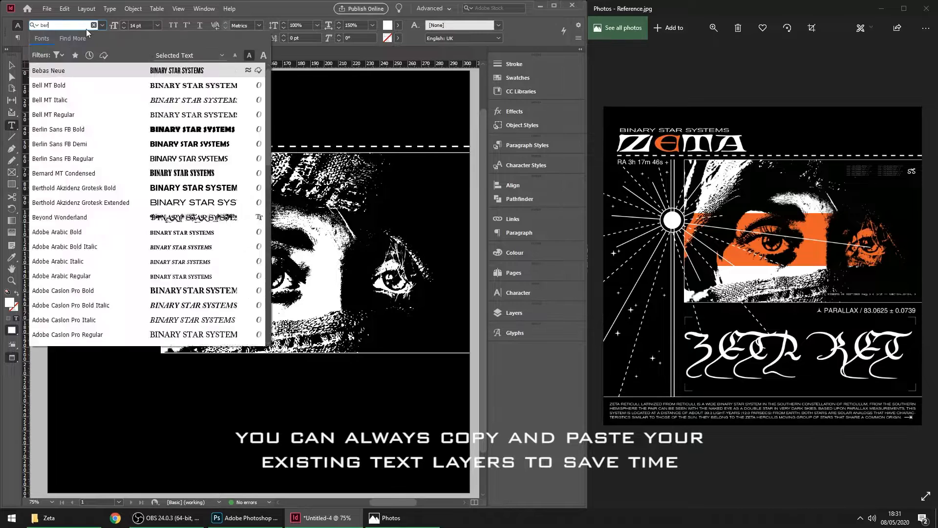
left_click(112, 73)
left_click(157, 25)
left_click(146, 114)
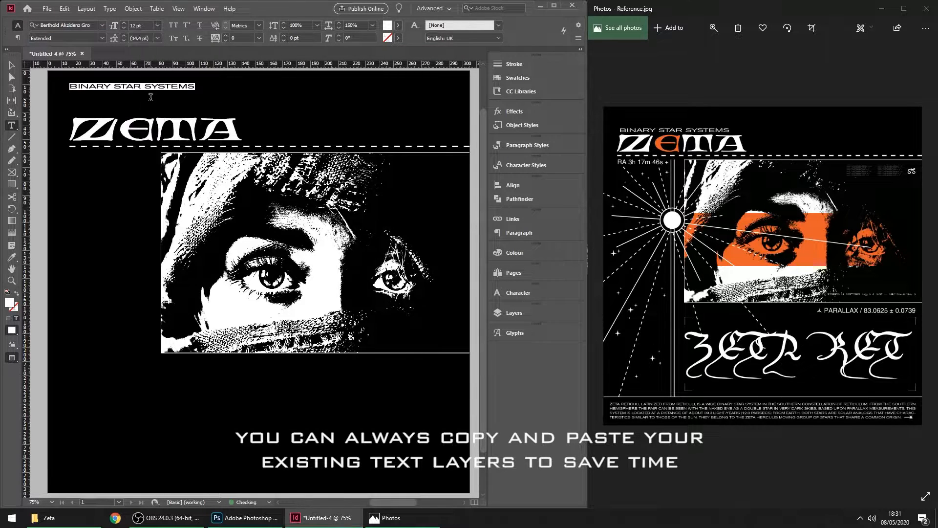
Fit the BINARY STAR SYSTEMS frame to its text and move it down to sit directly above ZETA
left_click(200, 87)
key("Escape")
left_click_drag(171, 88, 223, 103)
left_click(201, 81)
Set the tracking of BINARY STAR SYSTEMS to 50 and increase its font size by one increment
double_click(194, 109)
key("ctrl+a")
left_click(259, 38)
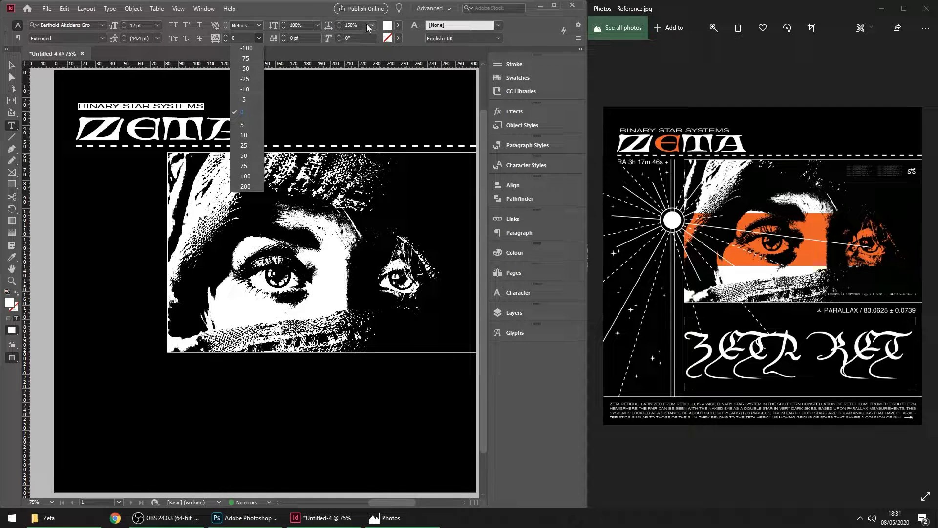
left_click(248, 154)
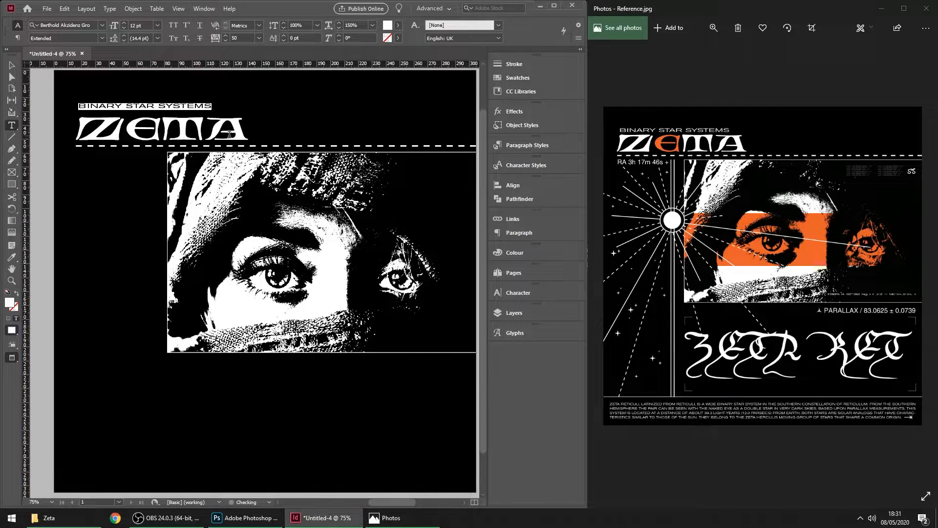
left_click(125, 22)
key("Escape")
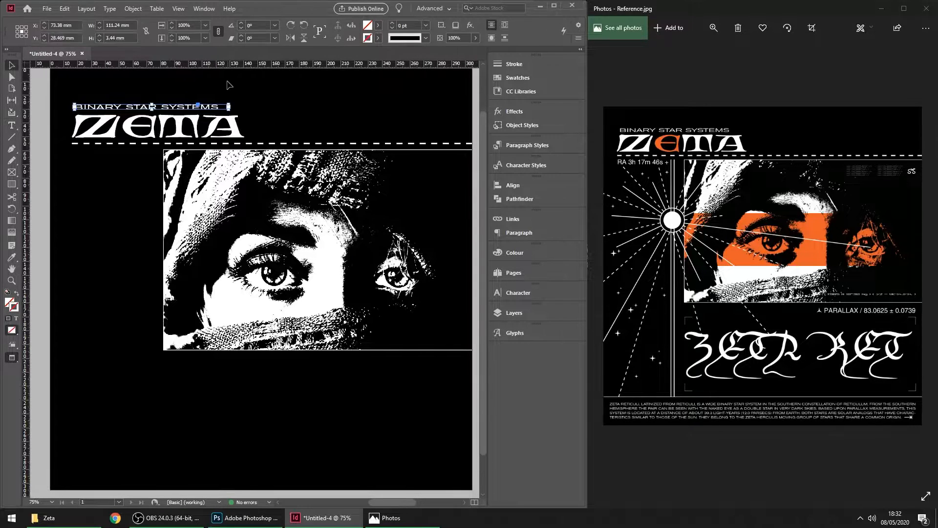
left_click(239, 85)
left_click_drag(262, 84, 250, 80)
Colour only the letter E in ZETA orange, matching the reference image
double_click(113, 125)
left_click_drag(111, 125, 147, 126)
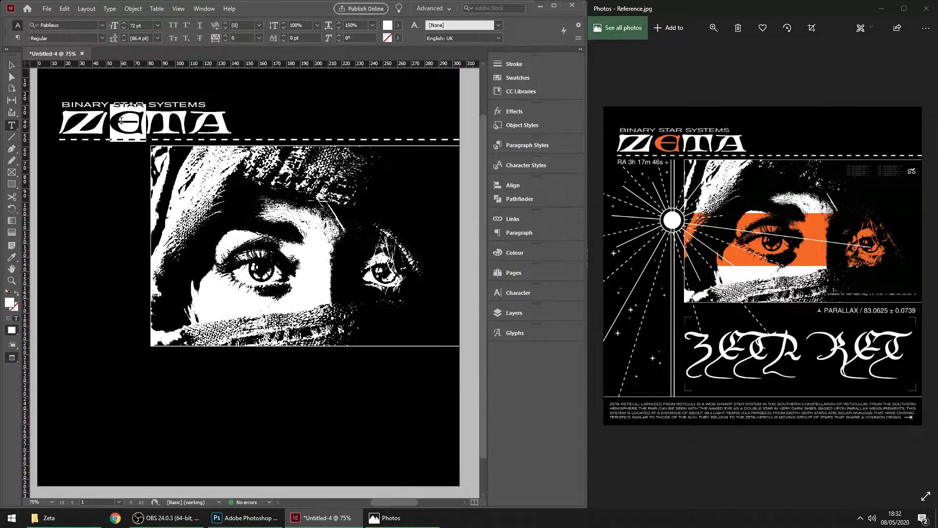
double_click(9, 304)
left_click(210, 322)
left_click(321, 227)
left_click(410, 215)
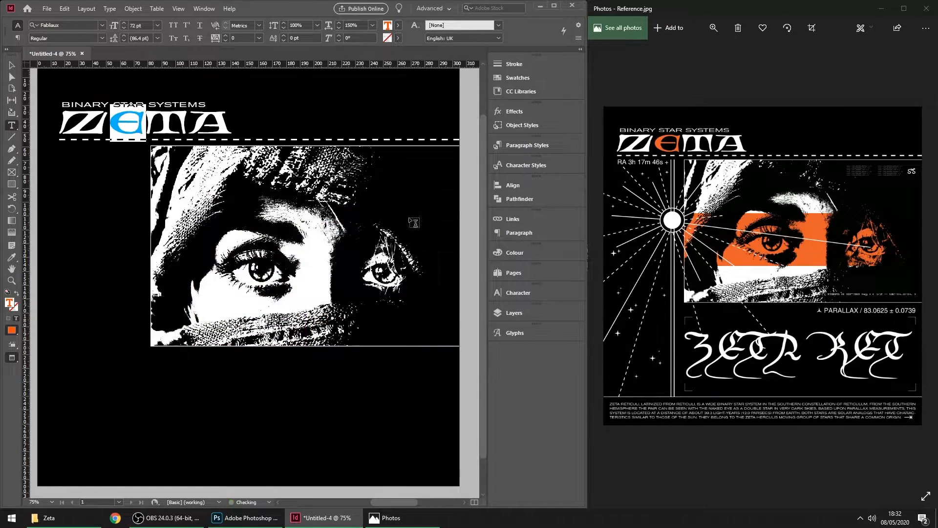
left_click(289, 103)
left_click_drag(287, 103, 281, 102)
Refit the threshold image to its enlarged frame with Fill Frame Proportionally
key("v")
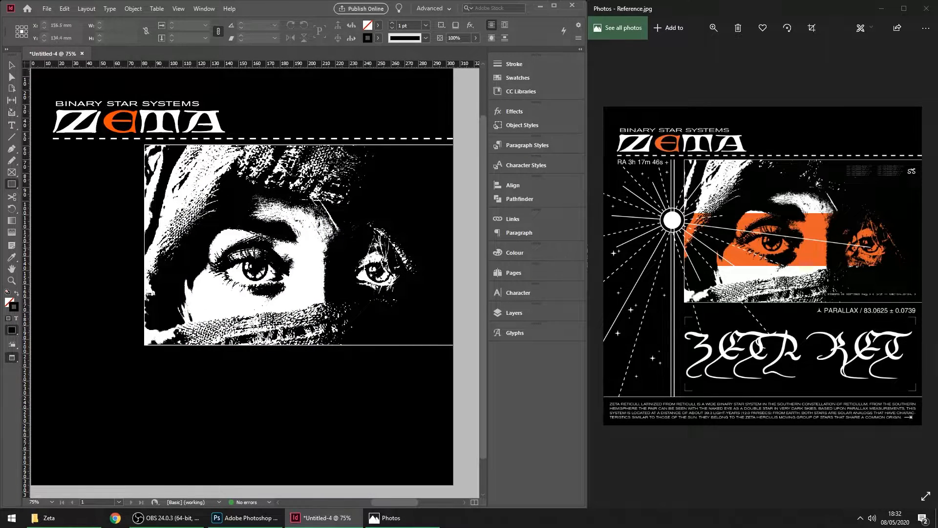
left_click(302, 248)
key("Escape")
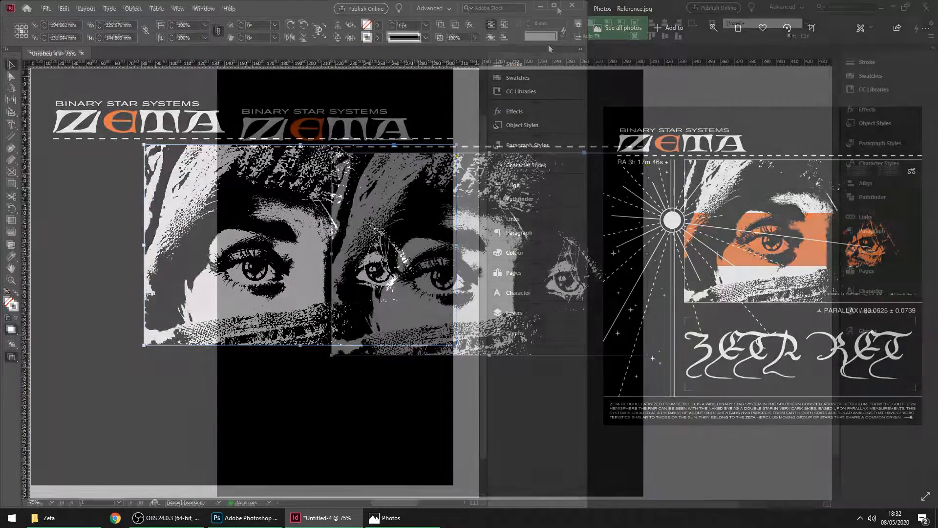
left_click(578, 25)
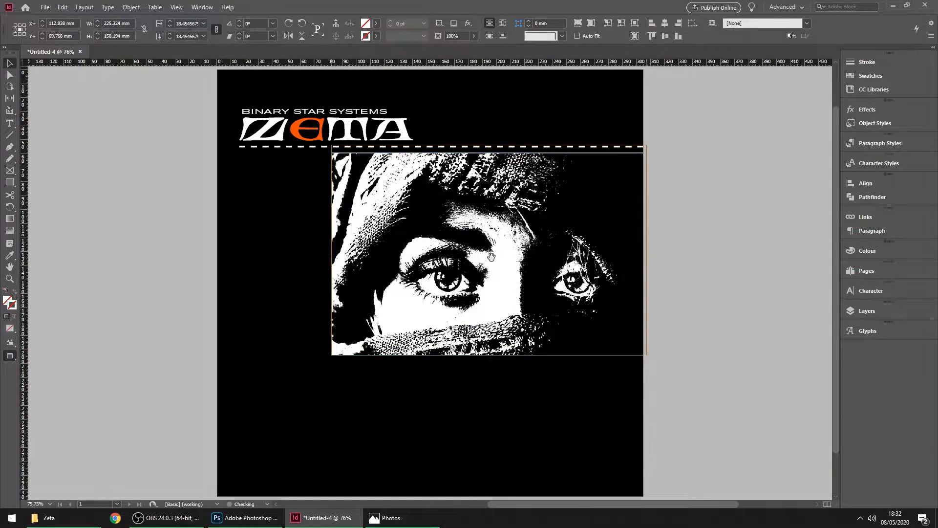
left_click(699, 226)
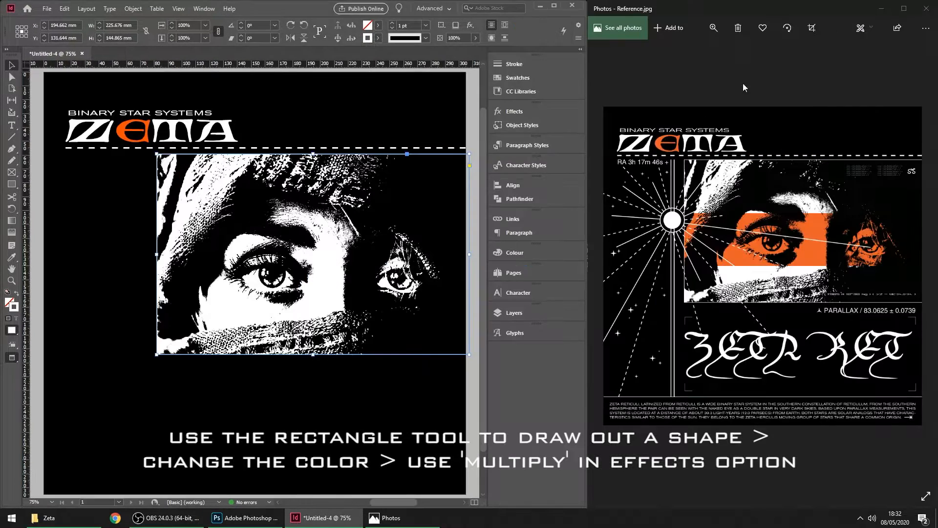
Draw a rectangle about 223 mm wide and 58 mm high across the eyes in the threshold image
left_click(302, 389)
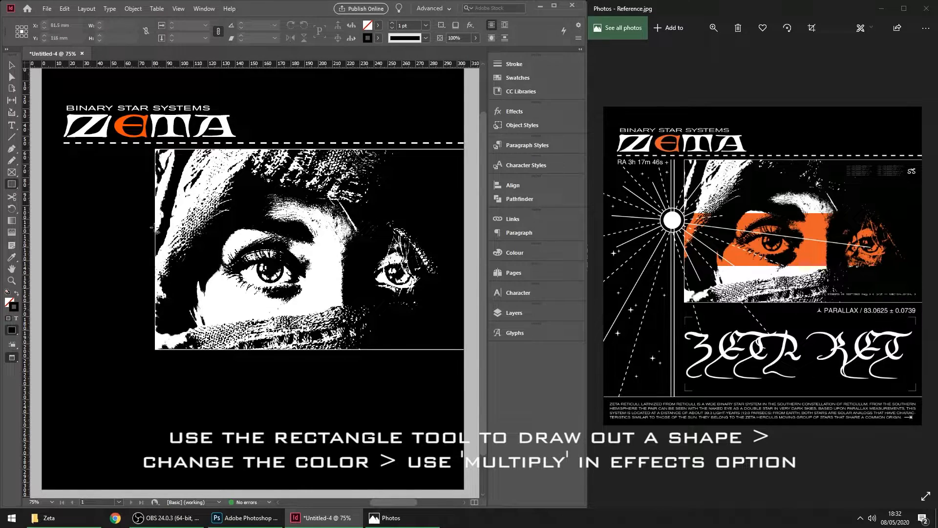
mouse_move(154, 227)
left_mouse_down()
mouse_move(487, 315)
mouse_move(463, 308)
left_mouse_up()
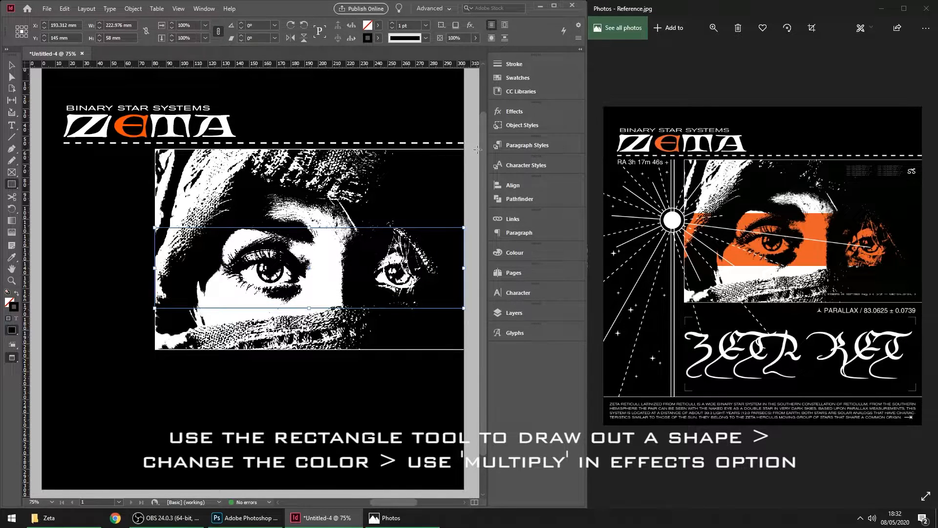
Fill the rectangle across the eyes with the orange sampled from the reference poster and leave it without a stroke
left_click(378, 25)
left_click(16, 294)
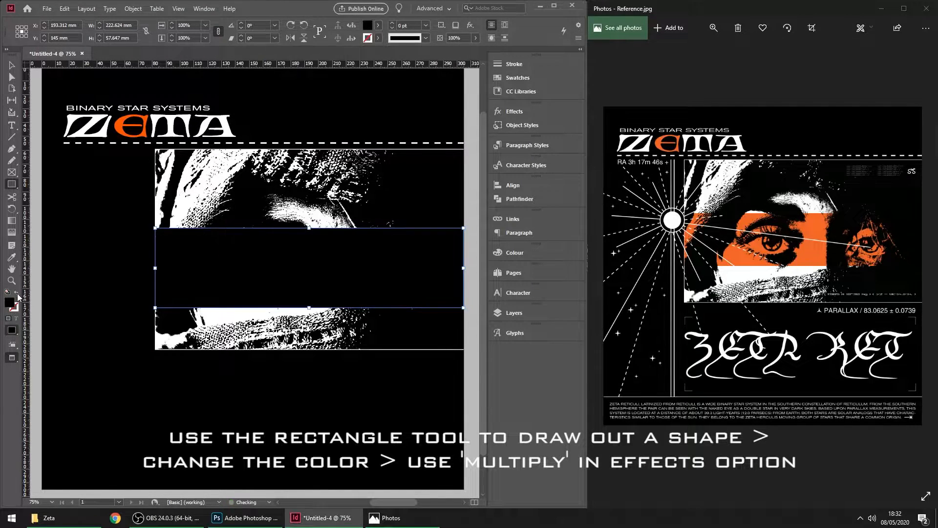
double_click(8, 304)
left_click_drag(430, 347, 819, 252)
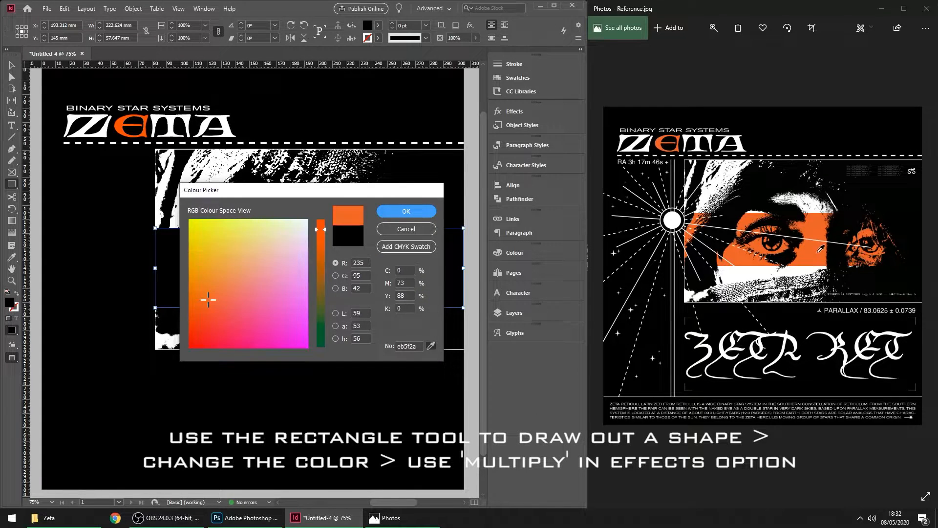
left_click(406, 210)
Set the orange rectangle's blending mode to Multiply so the eyes show through
left_click(515, 112)
left_click(415, 122)
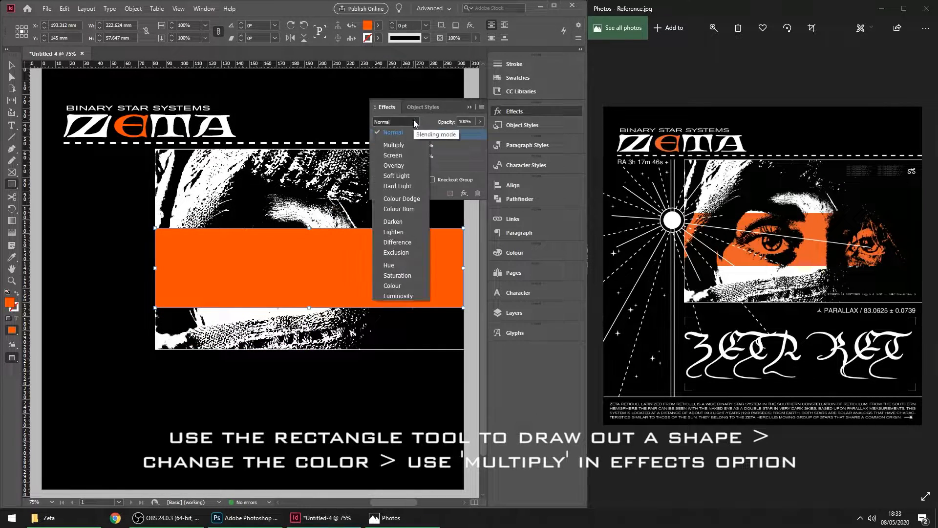
left_click(404, 144)
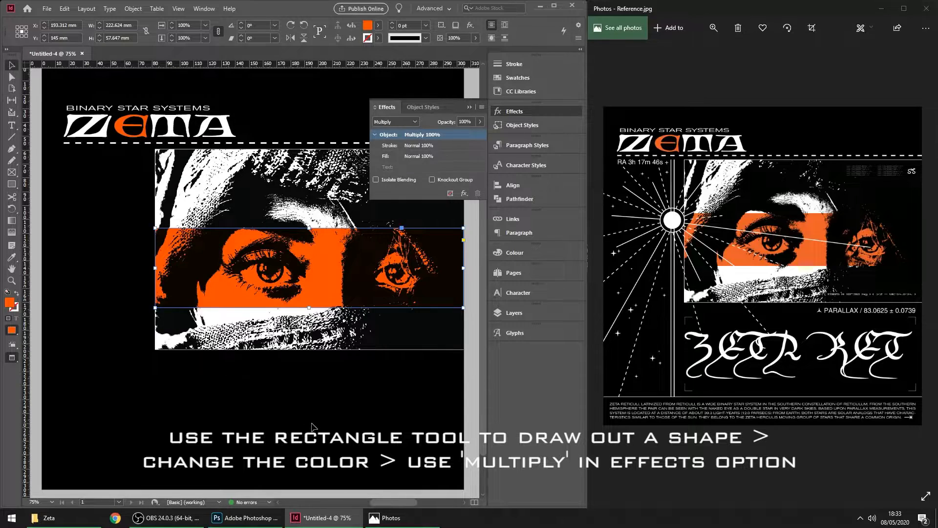
Reduce the orange band's height to 52 mm and shift it slightly upward over the eyes
left_click_drag(308, 230, 309, 232)
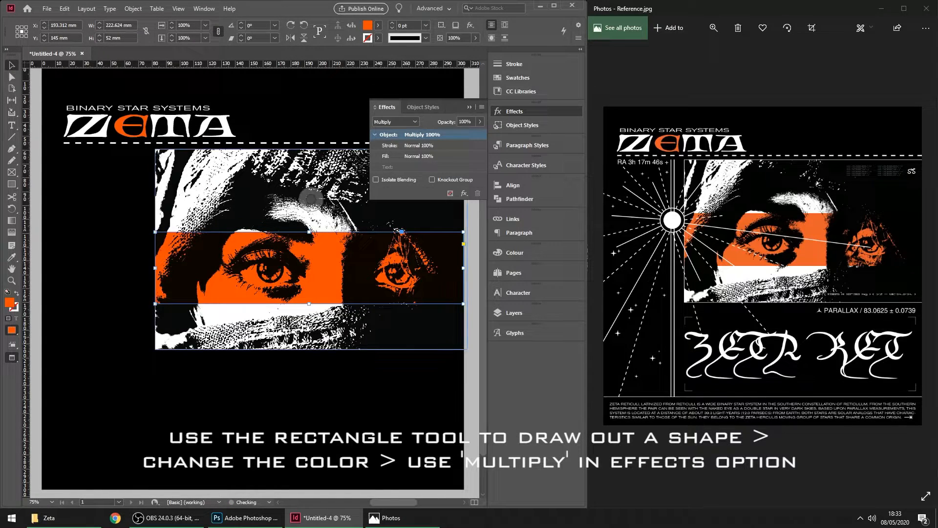
left_click(338, 414)
left_click(512, 113)
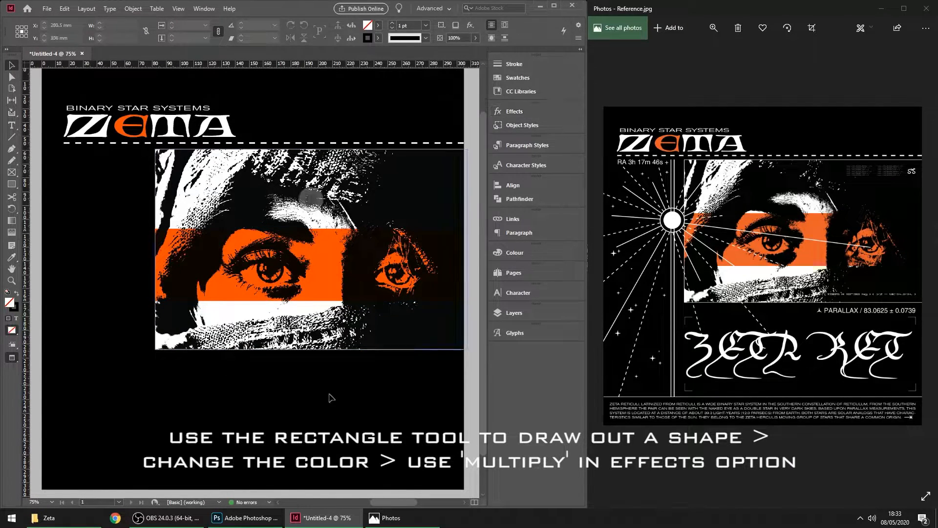
Draw a vertical line about 219 mm long beside the image's left edge, with a white 2 pt stroke
left_click_drag(343, 415, 318, 402)
left_click(374, 285)
left_click(313, 422)
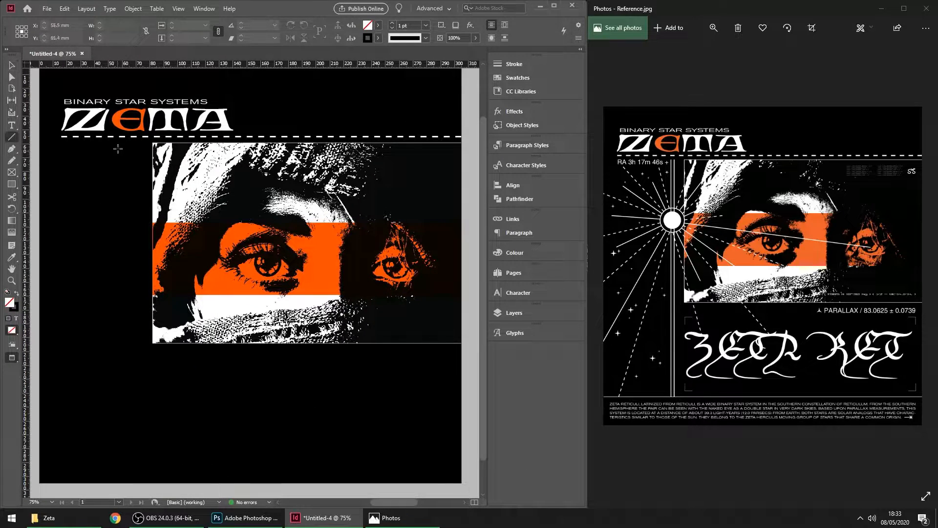
mouse_move(130, 143)
left_mouse_down()
mouse_move(140, 392)
mouse_move(130, 447)
left_mouse_up()
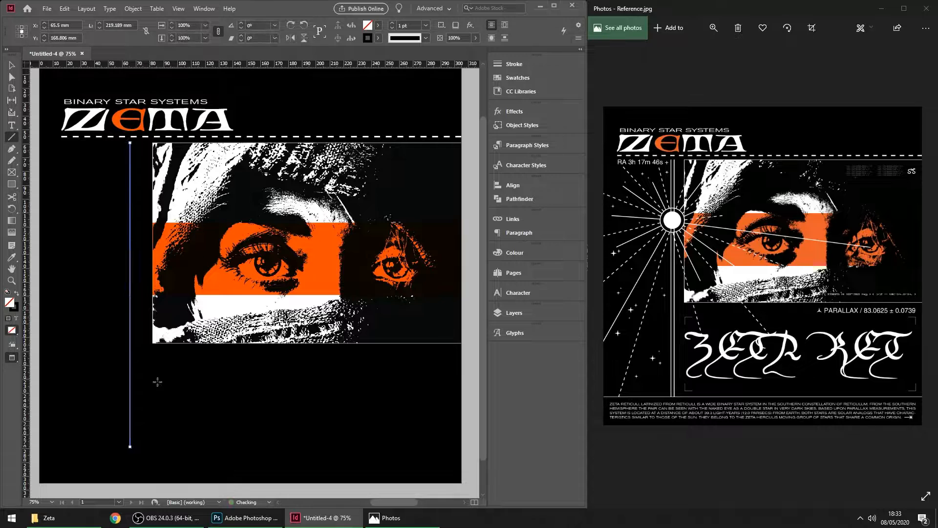
left_click(378, 38)
left_click(295, 89)
left_click(140, 303)
Duplicate the white vertical line a few millimetres to the right to form a parallel pair
key("v")
left_click(139, 235)
left_click(130, 232)
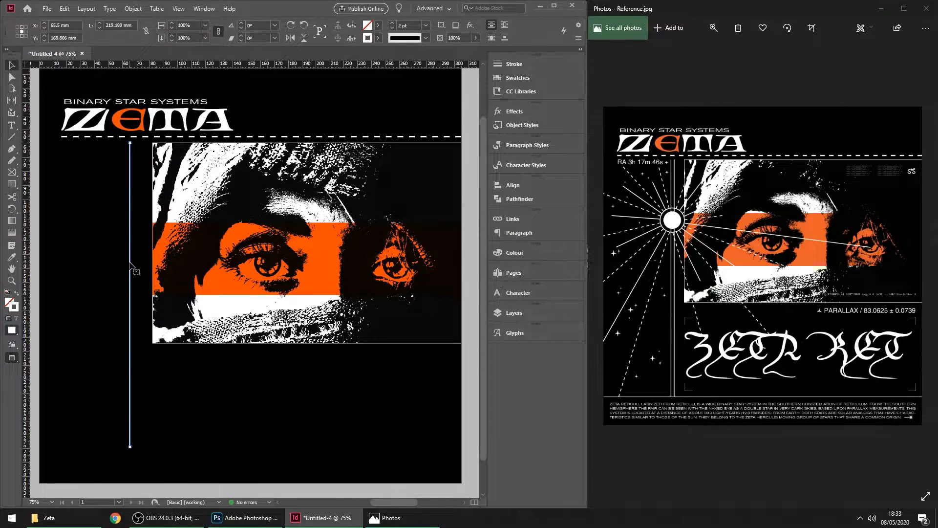
left_click_drag(131, 265, 136, 266)
left_click(145, 263)
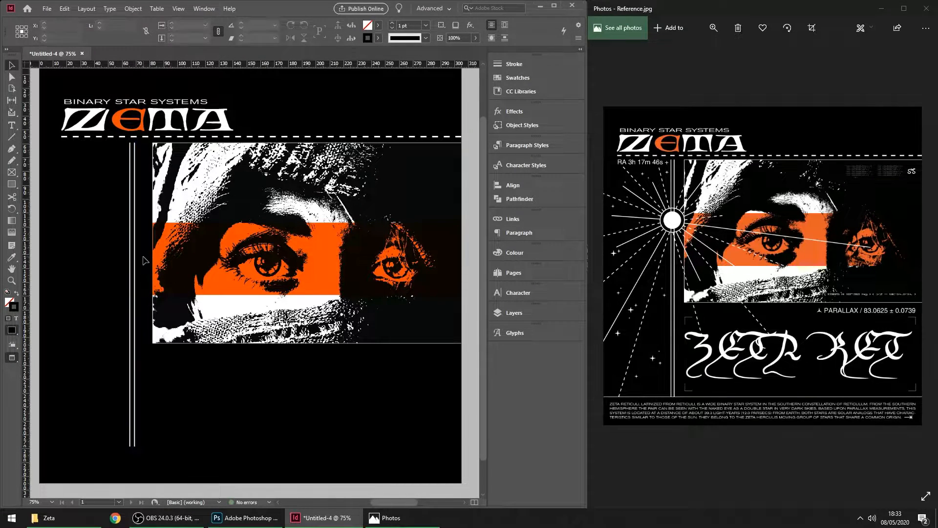
Turn a copy of the vertical line by 90° and stretch it across the page width at the foot of the pair
left_click(135, 441)
left_click_drag(134, 441, 274, 315)
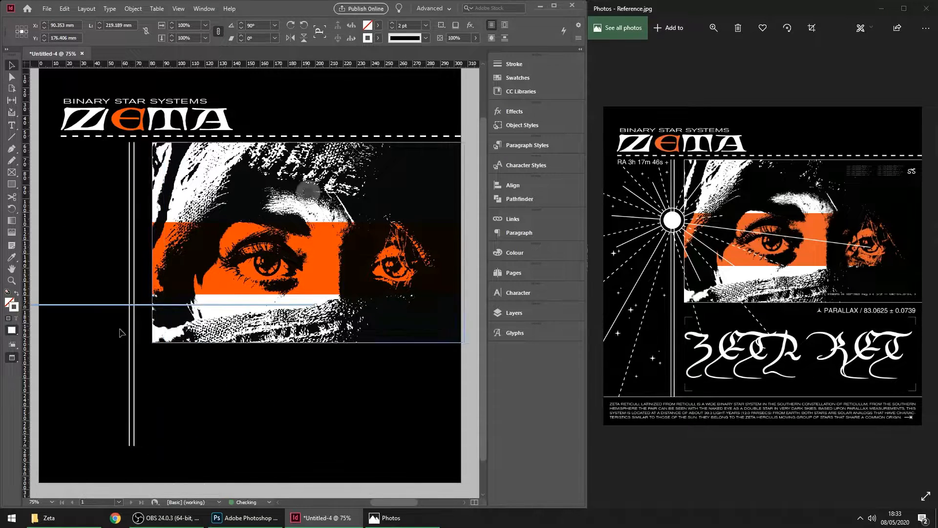
left_click_drag(110, 305, 133, 447)
left_click(210, 457)
left_click(294, 446)
left_click_drag(343, 445, 460, 451)
left_click(189, 475)
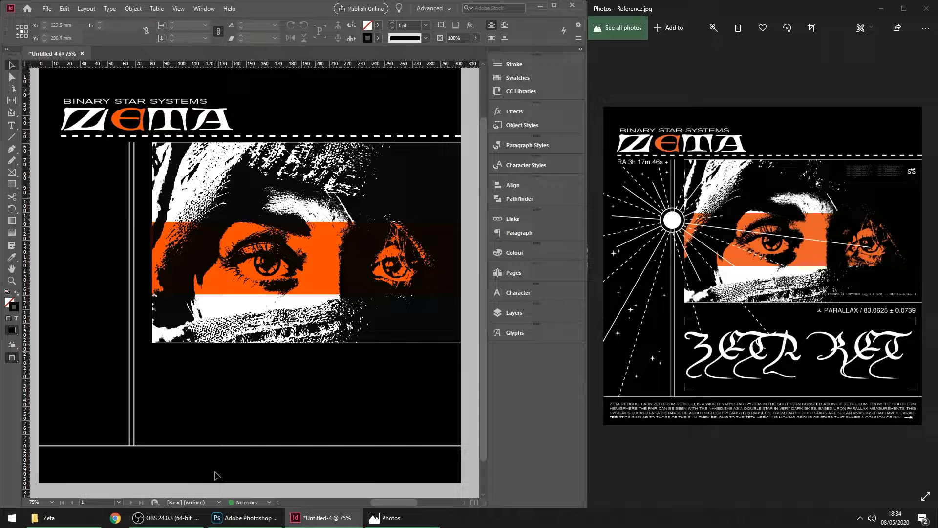
Raise the lower horizontal line slightly and shorten both vertical lines to meet it
scroll(235, 454, "left", 1)
scroll(196, 442, "right", 2)
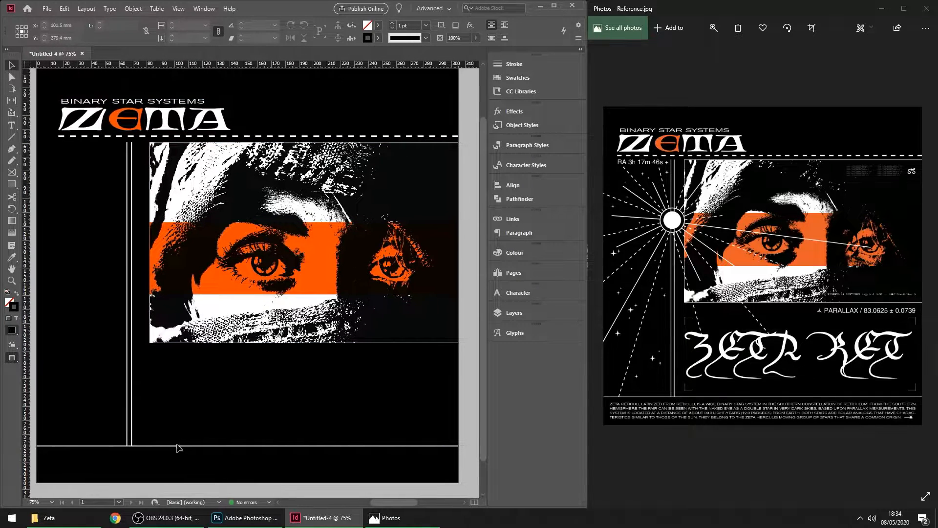
left_click_drag(177, 446, 130, 441)
left_click(130, 446)
left_click(189, 414)
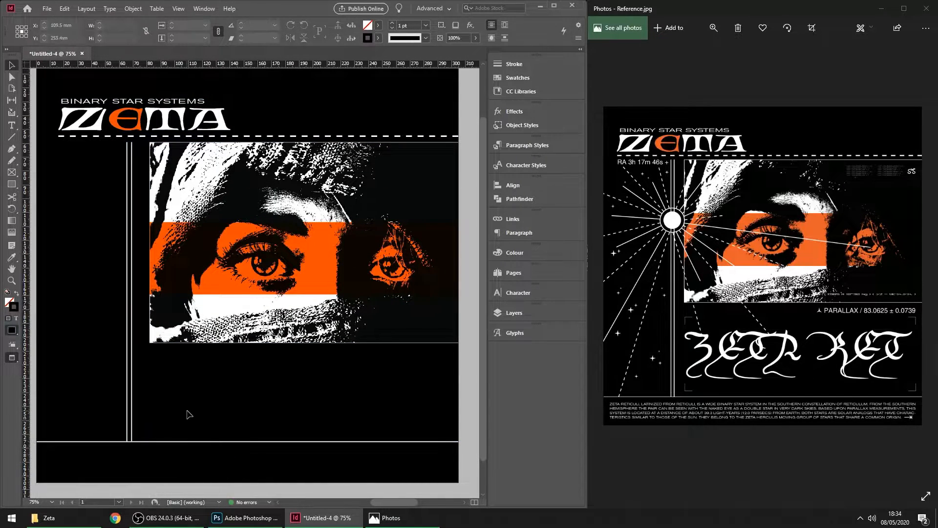
Draw a text frame between the image and the lower line and enter ZETA RET in Paper white
scroll(188, 417, "right", 1)
key("t")
left_click_drag(146, 363, 435, 420)
left_click(398, 25)
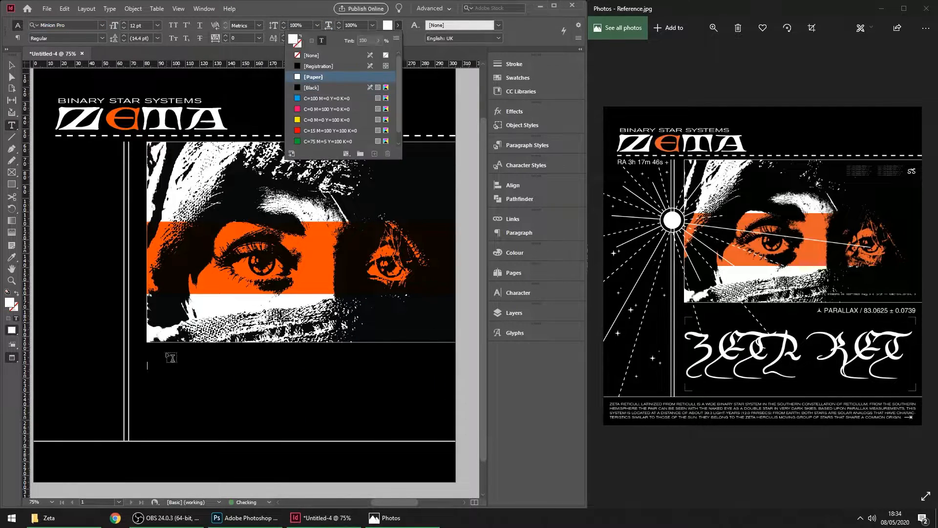
left_click(332, 81)
Set the ZETA RET text to the Xirwena font at 72 pt
left_click(81, 23)
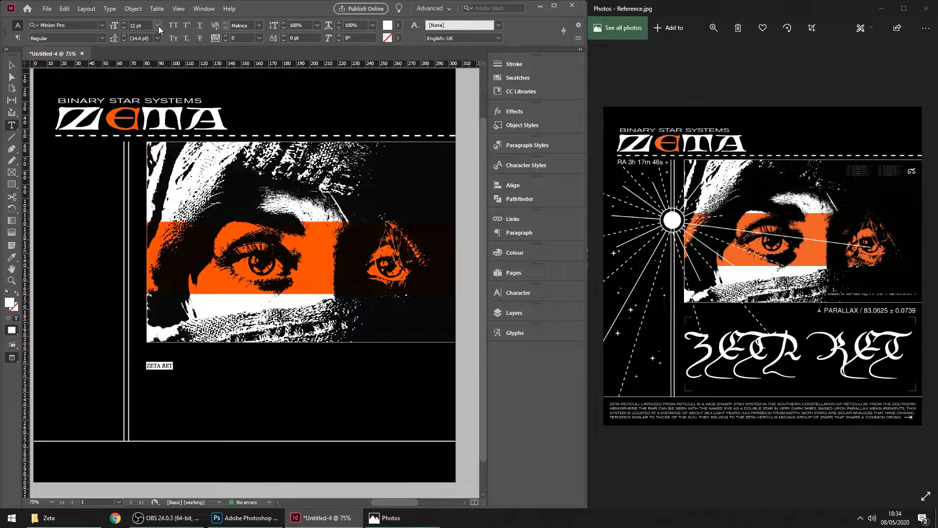
left_click(158, 27)
left_click(141, 184)
left_click(94, 26)
type("xir")
left_click(197, 77)
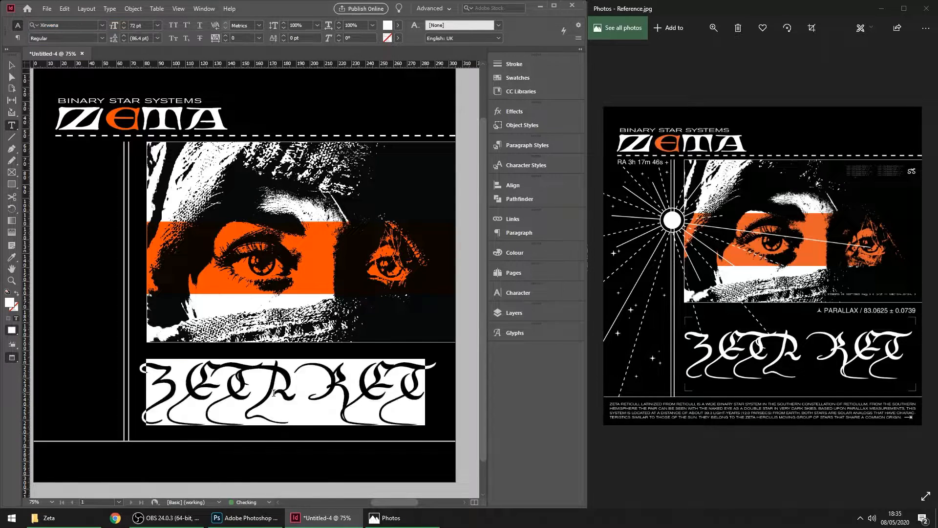
Position the ZETA RET title below the image so its first flourish lines up with the image's left edge
key("Escape")
left_click_drag(411, 391, 415, 390)
double_click(415, 390)
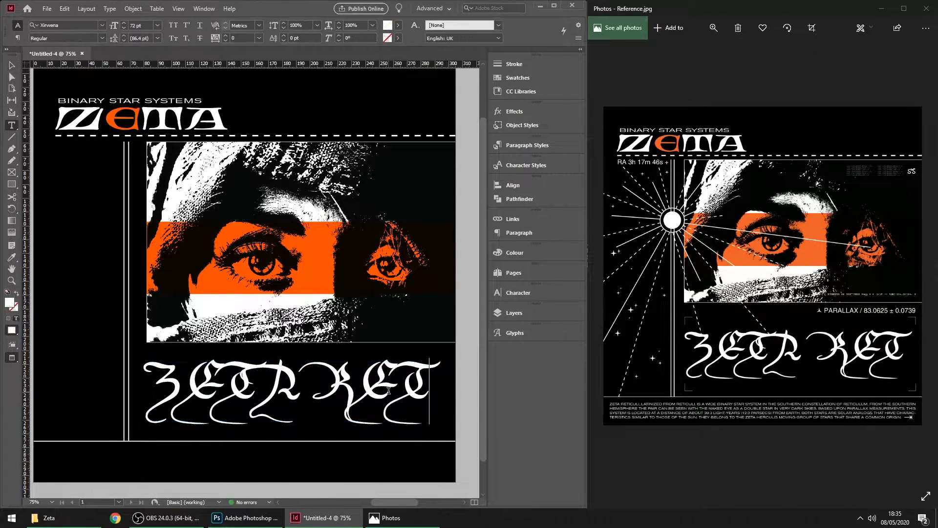
key("ctrl+a")
key("Escape")
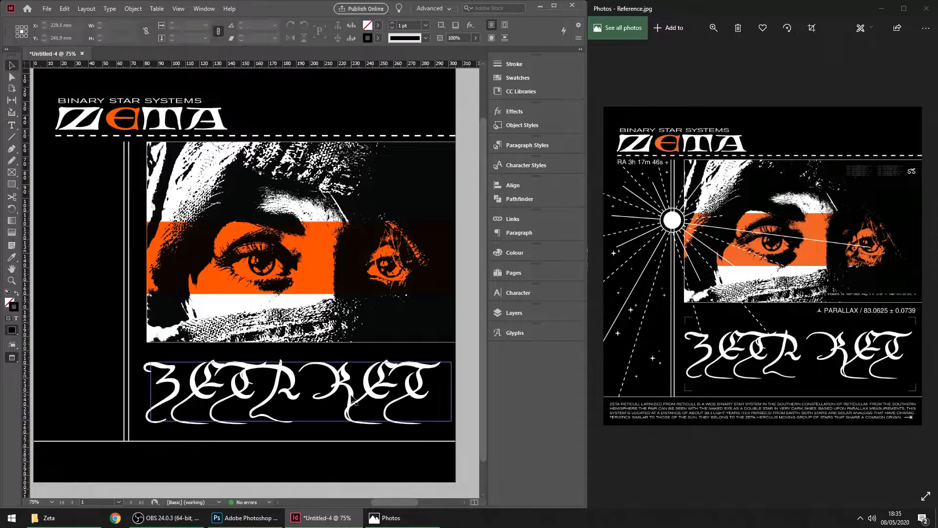
key("w")
scroll(139, 391, "up", 3)
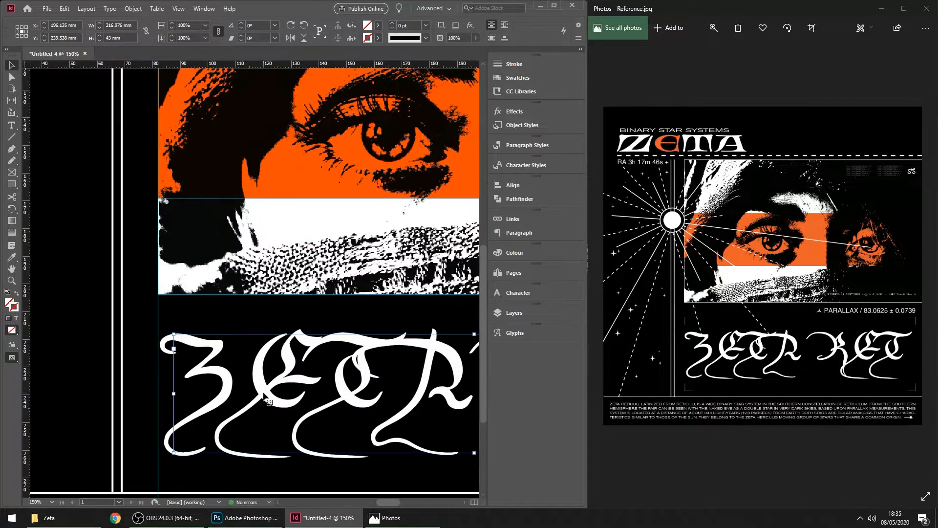
scroll(266, 397, "down", 2)
scroll(266, 397, "right", 4)
left_click(458, 327)
key("w")
scroll(458, 326, "down", 1)
Set the font size of the ZETA RET title to 70 pt
double_click(288, 354)
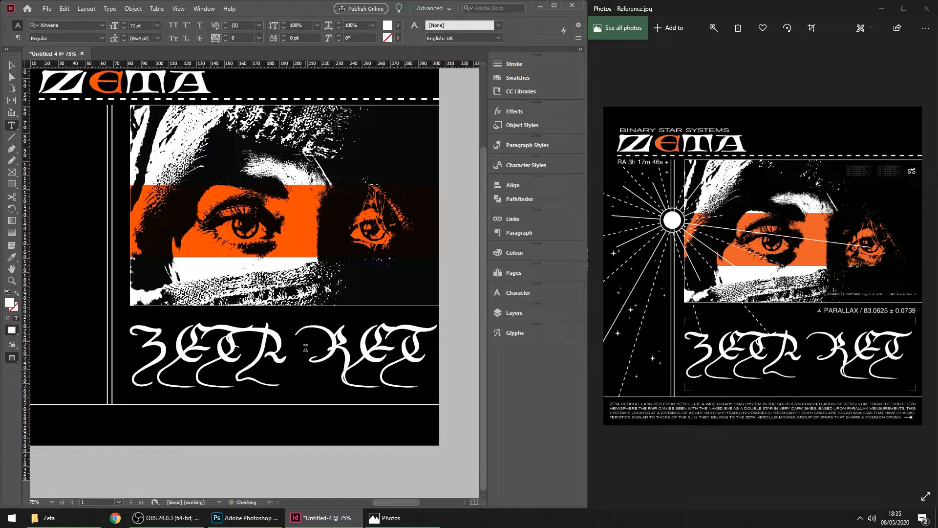
key("ctrl+a")
left_click_drag(146, 25, 102, 26)
type("70")
key("Return")
key("Escape")
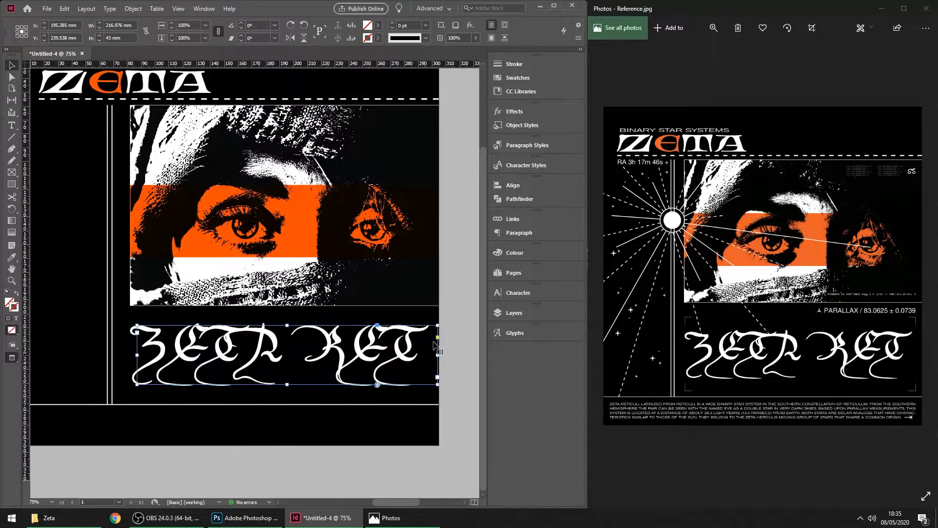
Shrink the ZETA RET frame to about 203 mm by 26 mm around its text and adjust its vertical position
left_click_drag(386, 352, 386, 361)
key("Up")
key("Up")
key("Up")
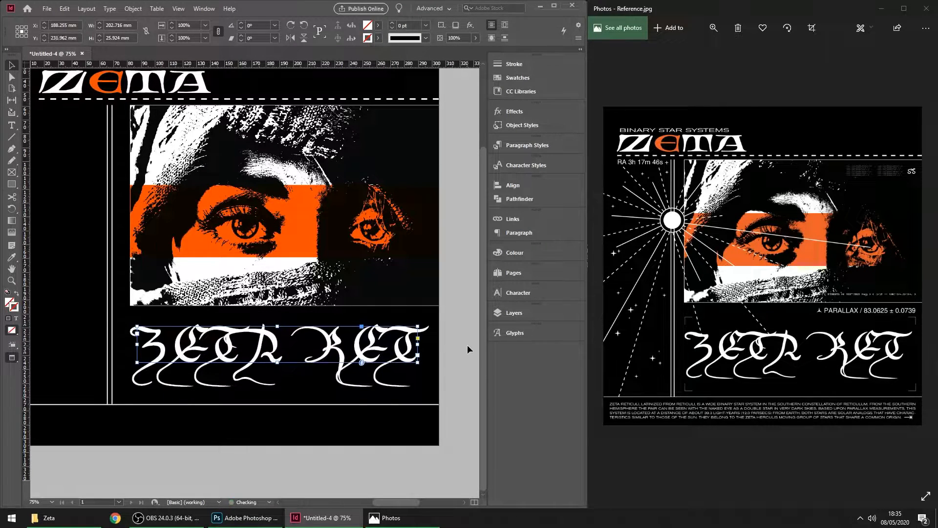
left_click(468, 345)
Draw a small corner bracket with a white stroke at the page's lower-left margin corner
left_click(12, 137)
key("w")
scroll(49, 211, "left", 4)
scroll(199, 360, "up", 6)
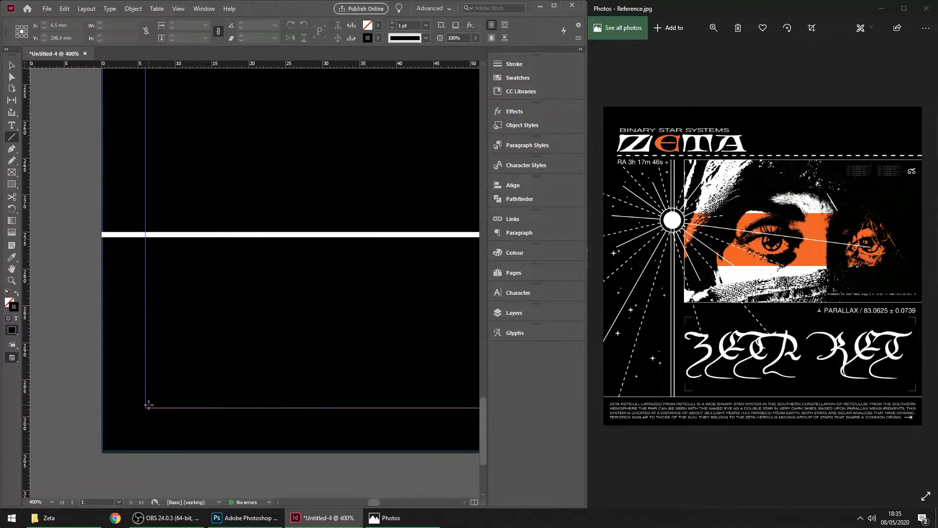
left_click_drag(146, 409, 166, 391)
left_click(378, 38)
left_click(298, 82)
key("v")
left_click(189, 376)
left_click_drag(180, 373, 189, 364)
Move the corner bracket to the upper-left corner of the ZETA RET title, just below the image
key("w")
scroll(233, 353, "down", 3)
left_click_drag(245, 390, 297, 331)
left_click_drag(298, 330, 182, 295)
key("ctrl+z")
scroll(150, 415, "up", 2)
key("w")
left_click(159, 420)
scroll(153, 421, "up", 3)
left_click(161, 432)
scroll(163, 433, "down", 5)
left_click(225, 263)
left_click_drag(226, 262, 105, 296)
Copy the corner bracket to the title's upper-right corner at the page margin and rotate it to face inward
key("w")
scroll(105, 295, "down", 2)
left_click_drag(38, 298, 420, 322, "alt")
scroll(429, 319, "up", 3)
left_click_drag(421, 267, 428, 305, "shift")
left_click(431, 297)
key("w")
scroll(419, 295, "up", 3)
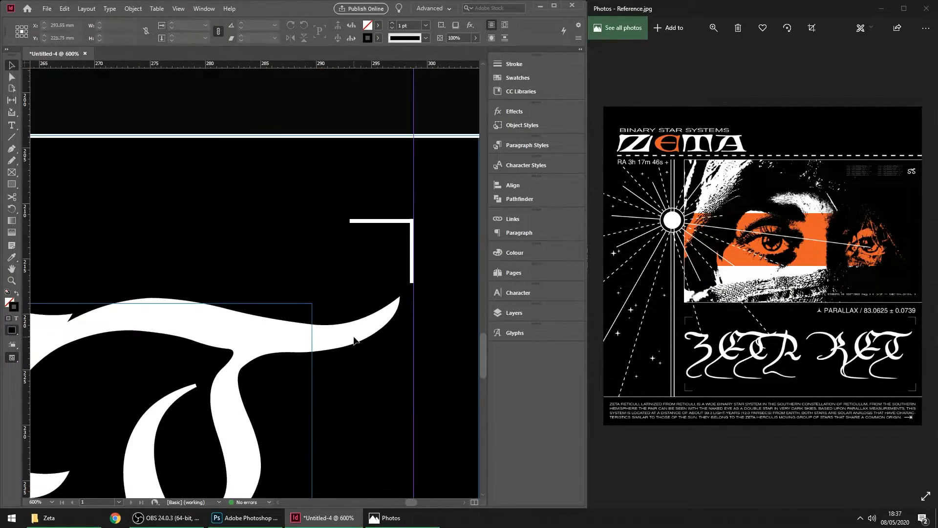
Set the horizontal scale of the ZETA RET title to 101%
scroll(354, 338, "down", 7)
left_click(339, 344)
left_click_drag(346, 343, 381, 344)
double_click(340, 351)
key("ctrl+a")
scroll(341, 353, "up", 4)
left_click(339, 24)
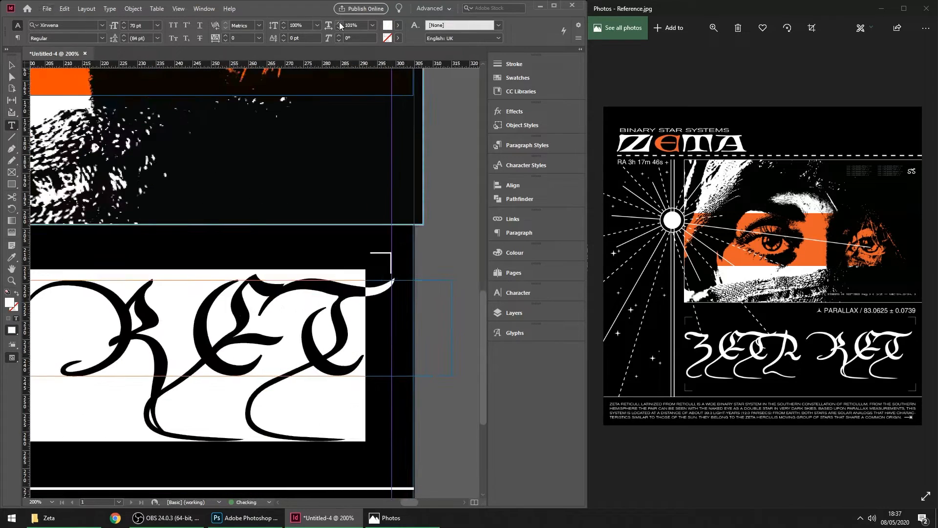
key("Escape")
Shift the upper-right bracket slightly to the right to line up with the end of the final T's flourish
left_click(442, 274)
key("w")
scroll(410, 315, "up", 1)
left_click_drag(383, 219, 388, 219)
left_click(423, 217)
scroll(396, 291, "down", 3)
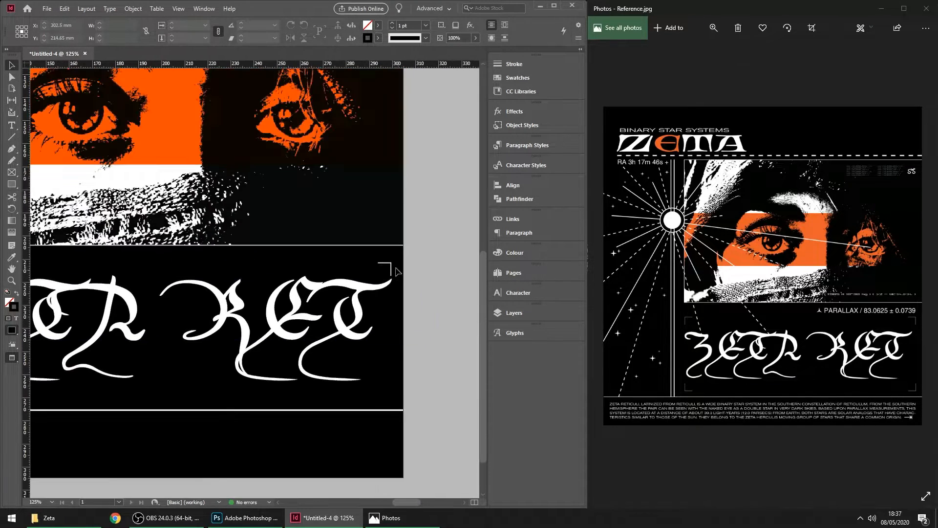
left_click(391, 270)
Reduce the vertical scale of the whole ZETA RET title
double_click(297, 322)
key("ctrl+a")
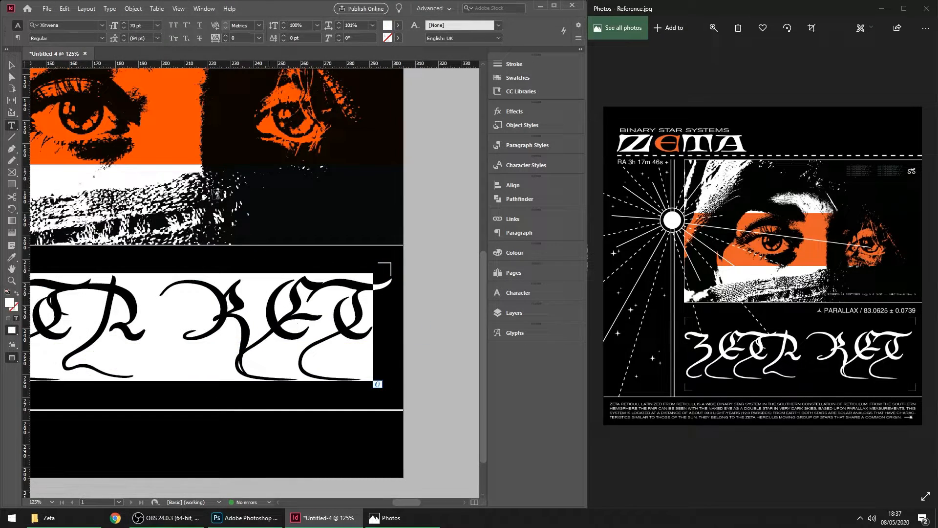
left_click(317, 26)
left_click(305, 77)
key("Escape")
Add matching corner brackets at the lower-left and lower-right corners of the ZETA RET title, facing inward
scroll(334, 383, "down", 3)
scroll(348, 375, "up", 4)
left_click_drag(369, 272, 371, 412)
scroll(419, 403, "down", 3)
key("Delete")
left_click_drag(101, 410, 398, 411)
scroll(400, 411, "up", 5)
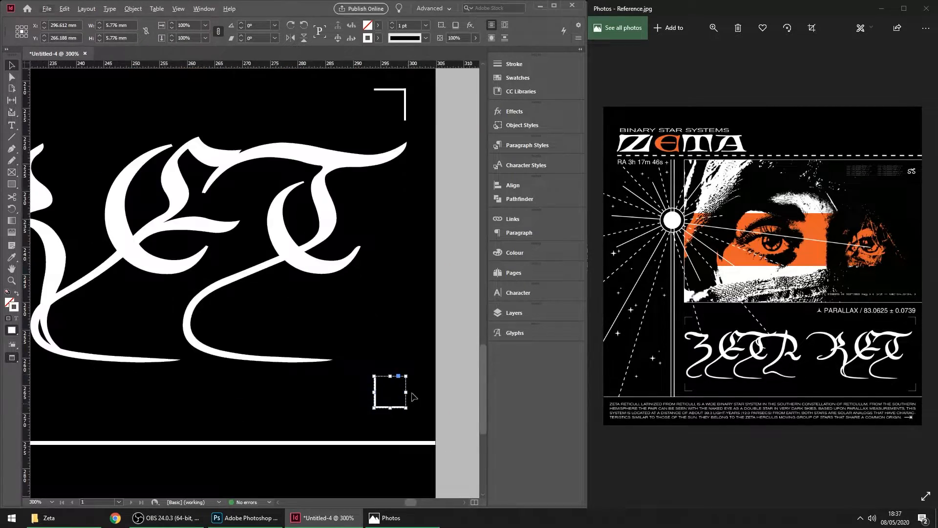
left_click_drag(359, 360, 358, 360)
left_click(359, 361)
scroll(430, 420, "down", 6)
scroll(263, 412, "up", 5)
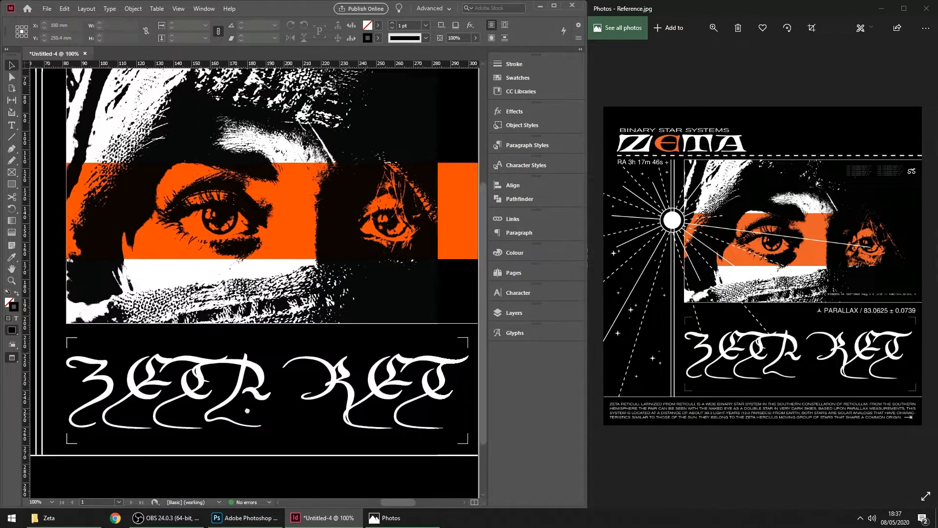
Add a text frame between the image and the ZETA RET title reading PARALLAX in white
scroll(325, 370, "down", 1)
key("t")
left_click_drag(184, 342, 427, 359)
type("PARALLAX")
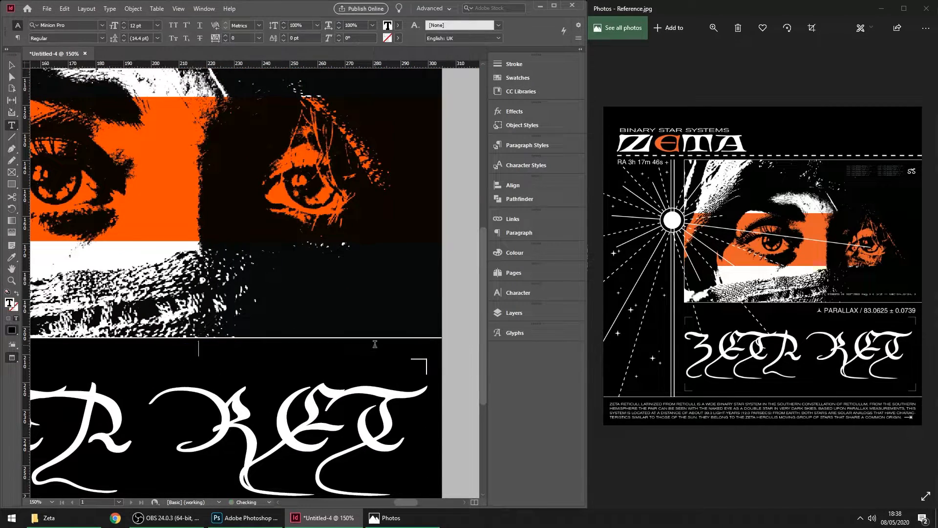
key("ctrl+a")
left_click(398, 28)
left_click(328, 72)
Set the label in Berthold Akzidenz Grotesk Extended and complete it to read PARALLAX / 83.0625 + 0.0739
left_click(233, 347)
left_click(72, 25)
type("ber")
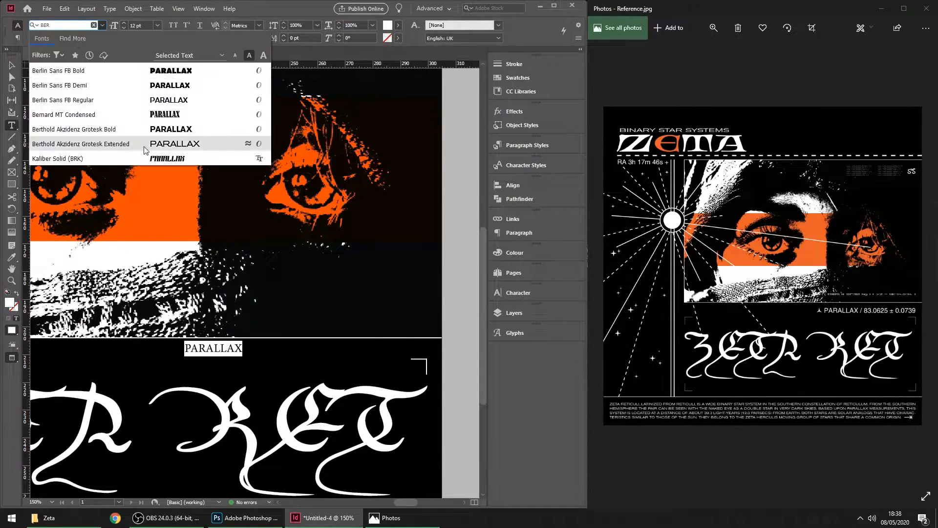
left_click(144, 146)
left_click(244, 348)
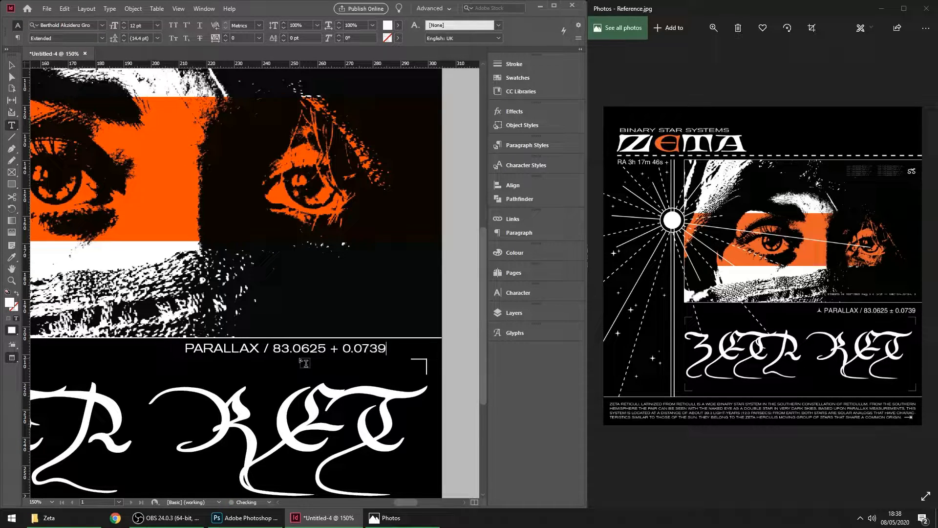
Fit the PARALLAX frame to its text and align its right end with the upper-right bracket
double_click(185, 355, "ctrl")
left_click(473, 335, "ctrl")
key("v")
left_click(355, 350)
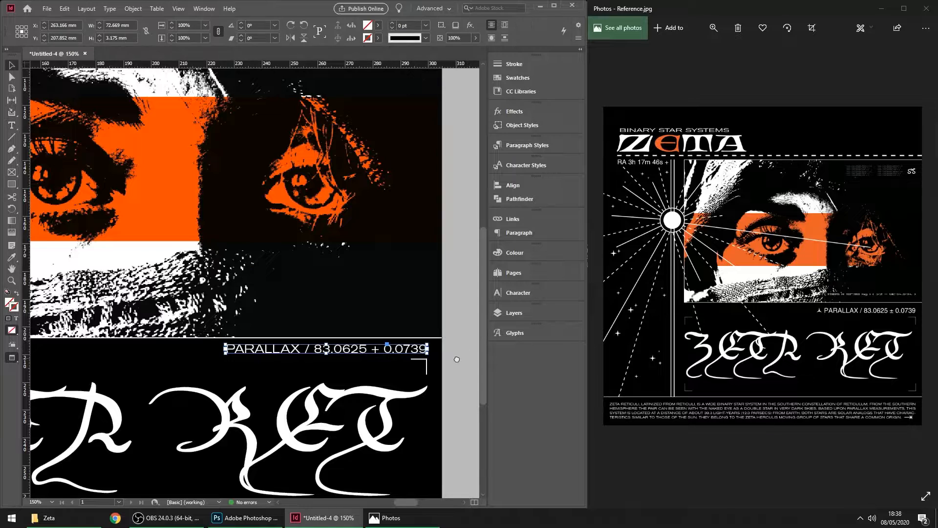
left_click_drag(457, 356, 464, 351)
Duplicate the PARALLAX label to its left, replace the copy's text with "a" and set it in Segoe UI Symbol
left_click_drag(368, 344, 153, 347, "alt")
double_click(163, 345)
key("ctrl+a")
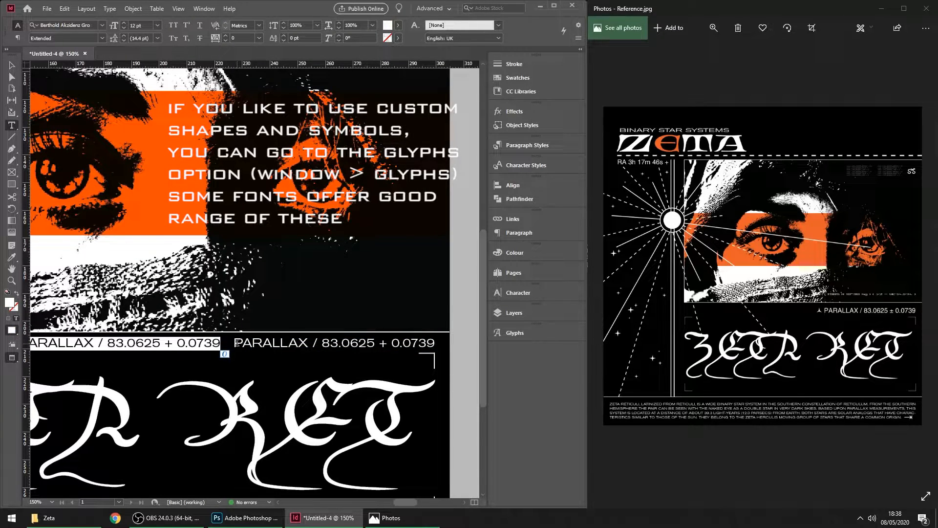
type("a")
left_click_drag(78, 343, 140, 343, "ctrl")
key("ctrl+a")
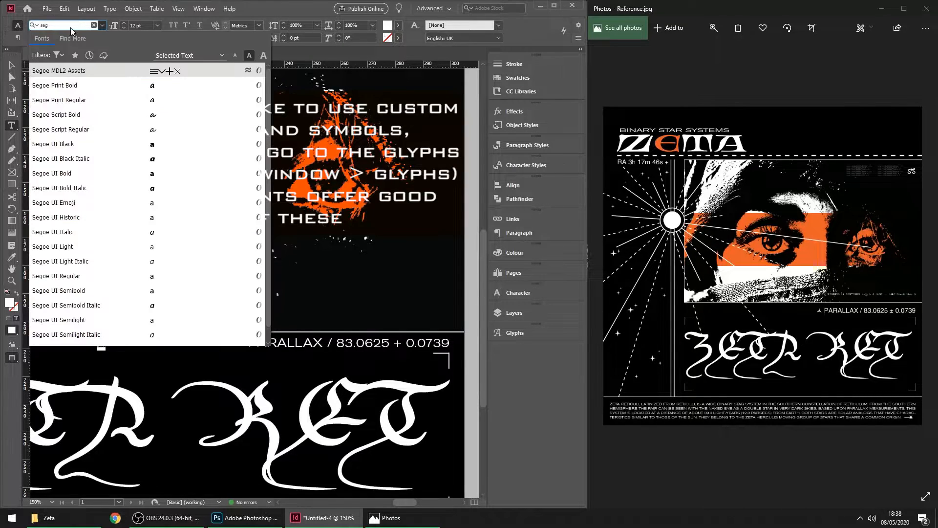
scroll(88, 294, "down", 1)
left_click(89, 342)
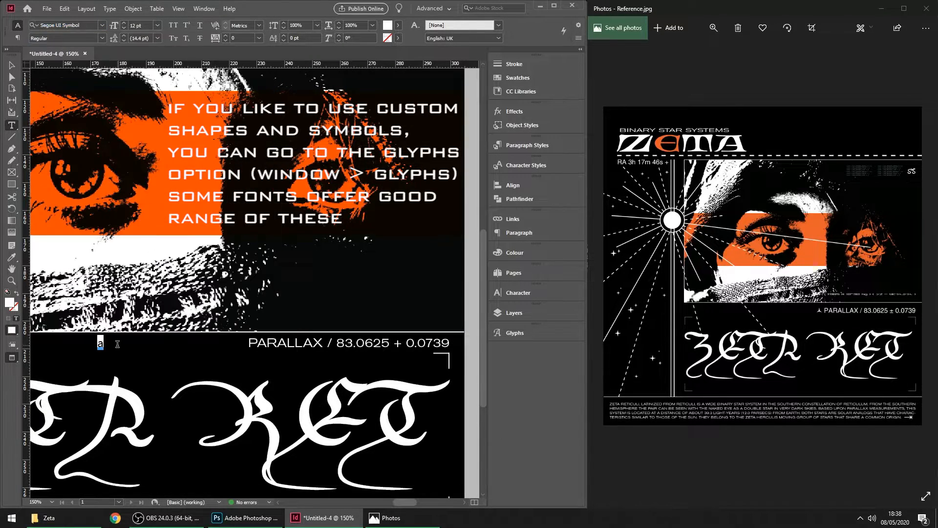
Search the entire Segoe UI Symbol font for "star" glyphs and replace the placeholder letter with the three-pointed star
left_click(518, 333)
left_click(236, 382)
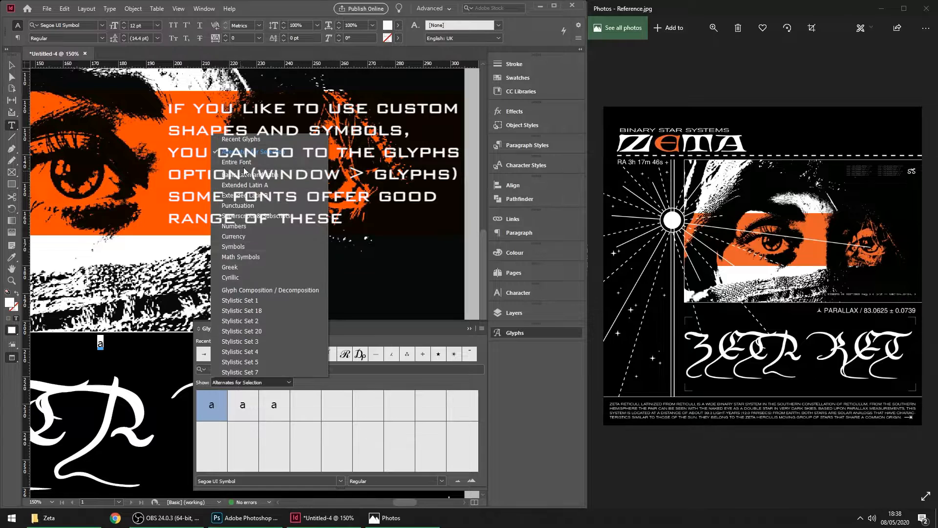
left_click(244, 165)
left_click(251, 367)
type("star")
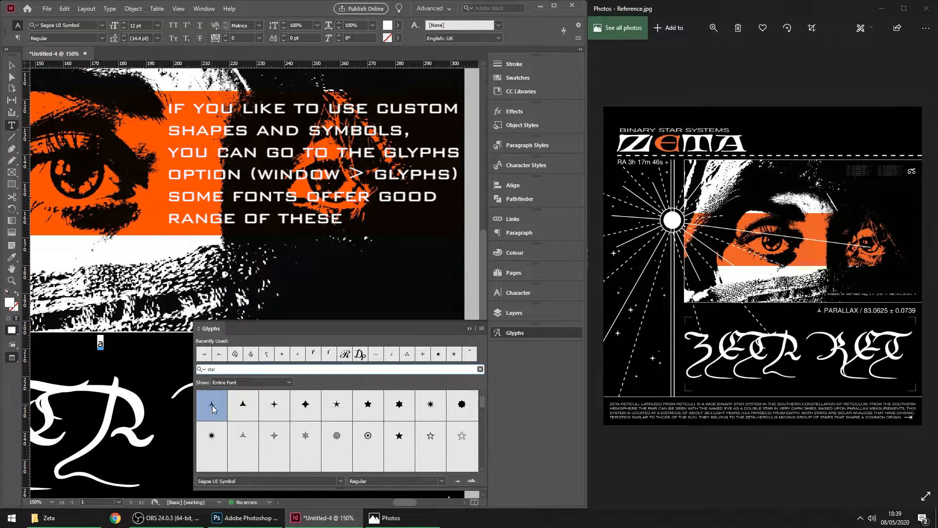
double_click(212, 405)
left_click(469, 328)
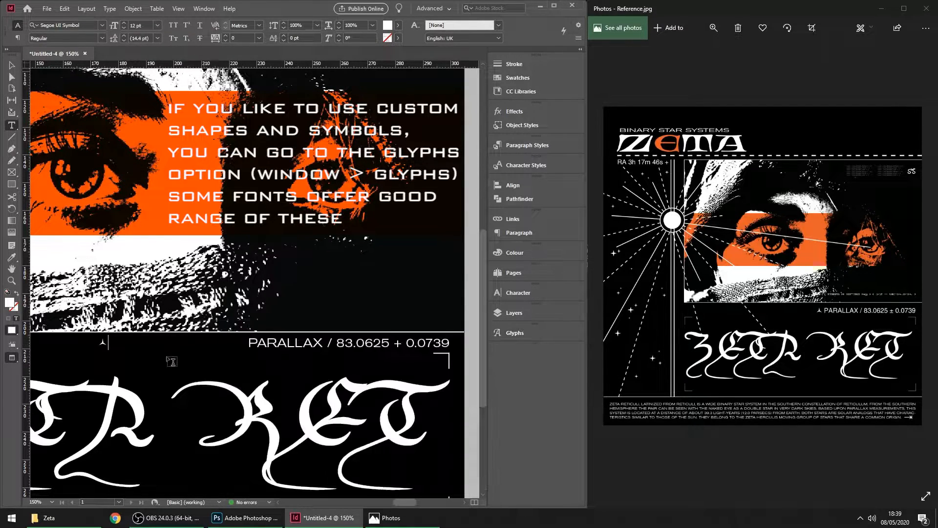
Enlarge the star glyph to 18 pt and place it just before the PARALLAX text
left_click(157, 25)
left_click(157, 134)
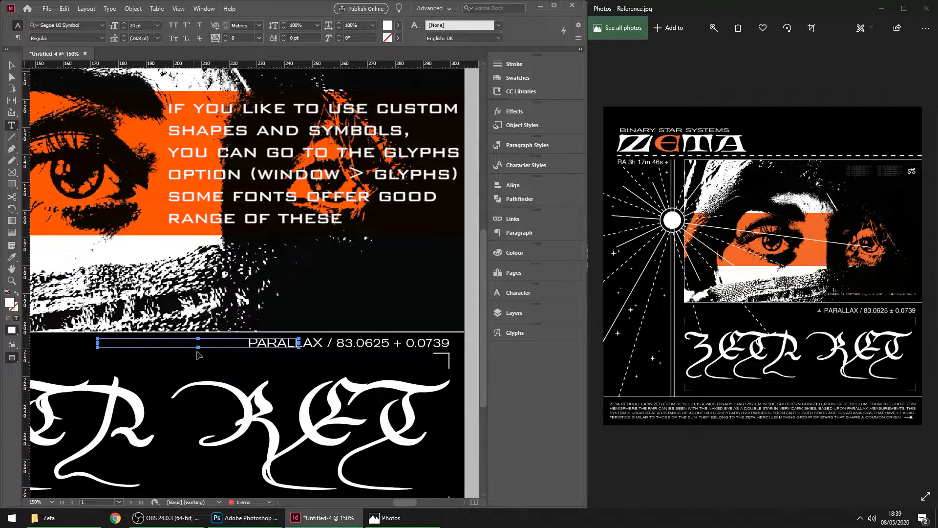
left_click(157, 25)
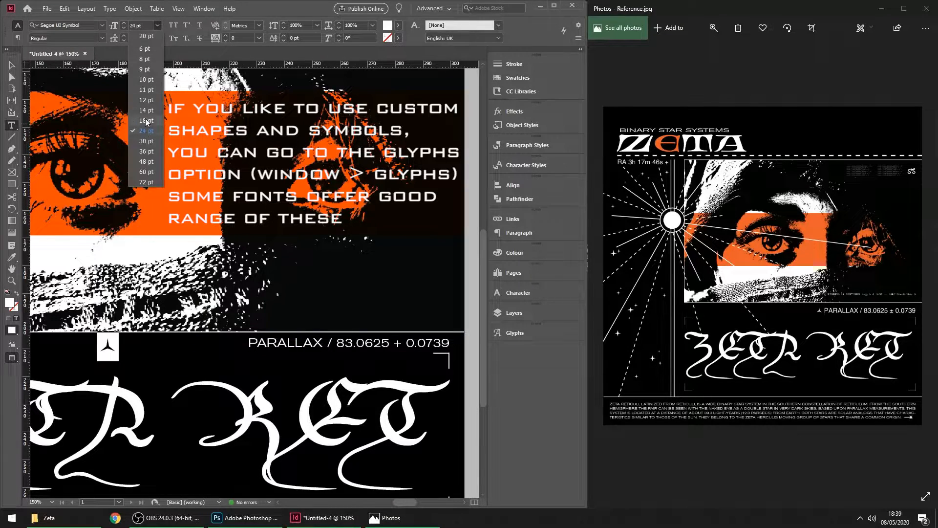
left_click(146, 121)
key("Escape")
left_click_drag(133, 353, 256, 352)
scroll(256, 353, "up", 3)
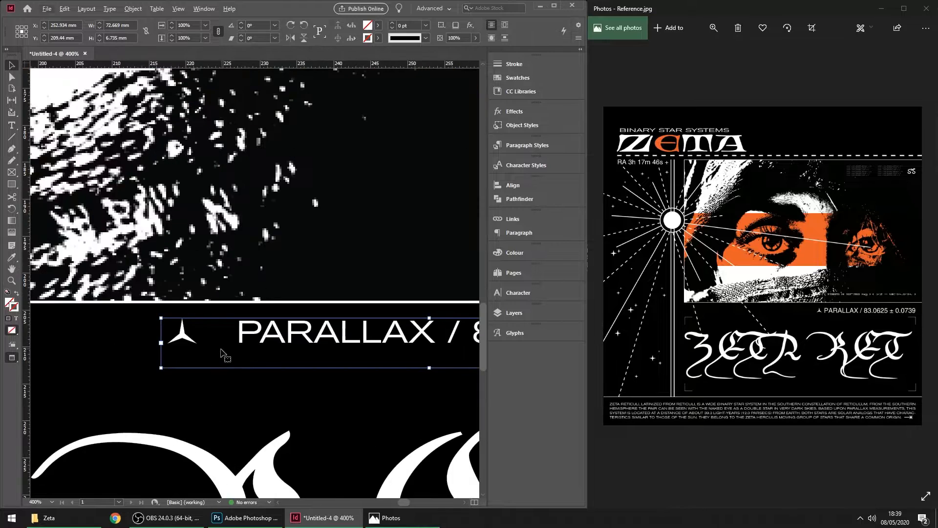
scroll(236, 361, "down", 5)
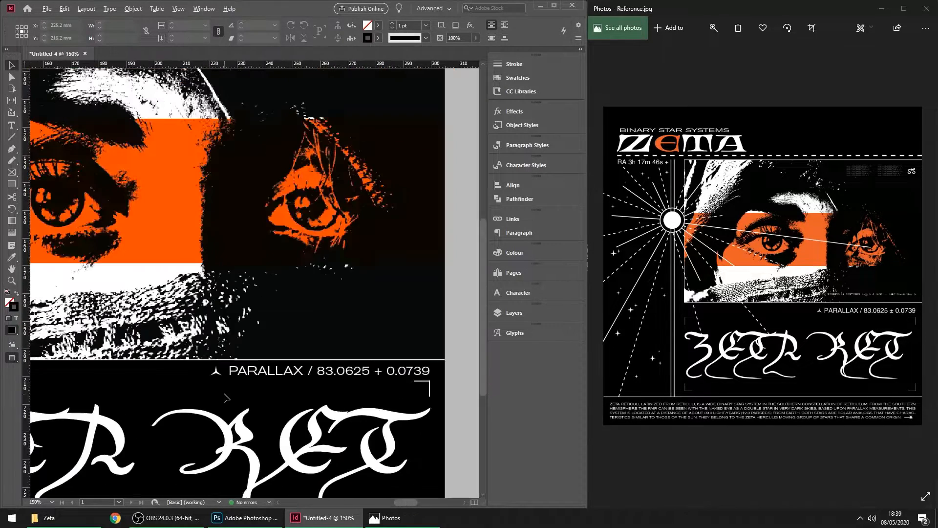
left_click(215, 361)
key("ctrl+shift+a")
left_click_drag(215, 365, 235, 360)
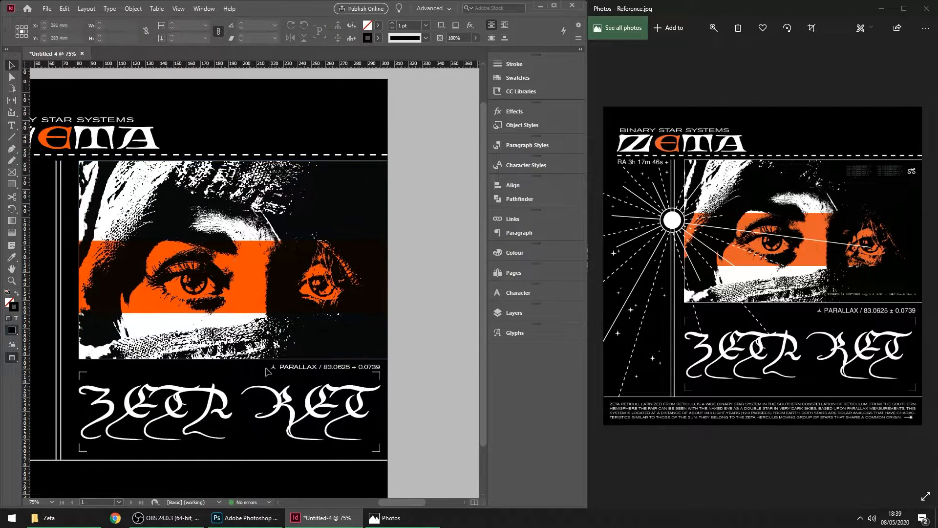
Duplicate the PARALLAX label to below the dashed line under the ZETA title and change its text to "RA 3h 17m 46s +"
left_click(319, 368)
left_click(404, 327)
left_click_drag(404, 327, 541, 318)
left_click_drag(445, 362, 334, 364)
left_click_drag(334, 363, 166, 280, "alt")
scroll(166, 280, "up", 3)
left_click_drag(128, 233, 93, 203)
double_click(118, 205)
key("ctrl+a")
type("RA")
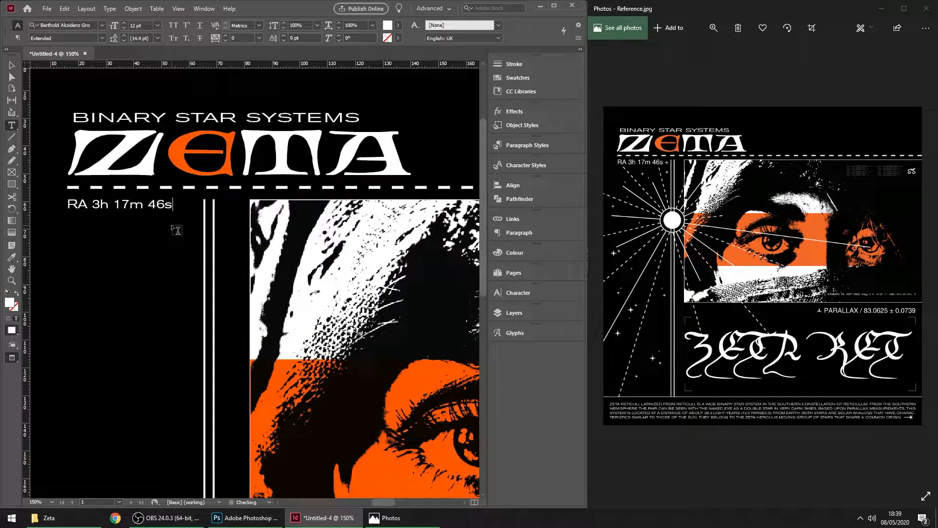
key("Escape")
key("ctrl+shift+a")
Nudge the vertical double line slightly to the left, toward the RA label
left_click(205, 251)
key("Left")
key("Left")
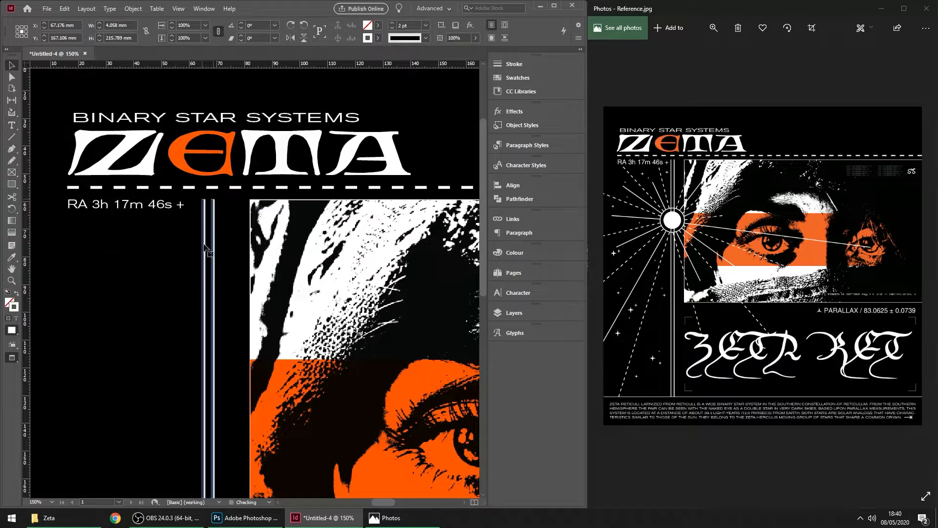
key("ctrl+shift+a")
Build a sun centred on the vertical double line from a solid white disc inside a black-filled circle with a white outline
left_click_drag(222, 416, 202, 361)
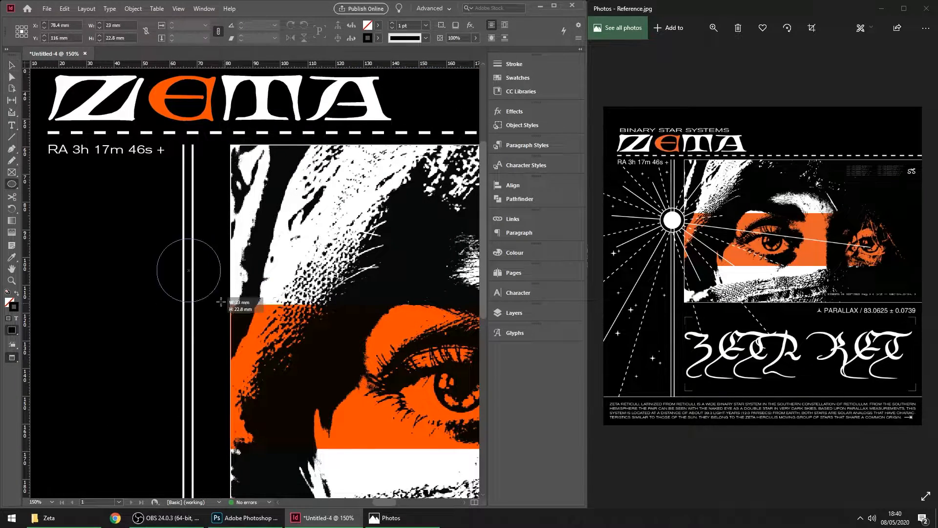
left_click(377, 38)
left_click(304, 92)
key("v")
mouse_move(213, 303)
left_mouse_down()
mouse_move(213, 288)
mouse_move(188, 291)
left_mouse_up()
left_click(216, 253)
left_click_drag(216, 253, 204, 233)
key("ctrl+0")
scroll(103, 235, "up", 3)
mouse_move(104, 235)
left_mouse_down()
mouse_move(152, 310)
mouse_move(159, 303)
left_mouse_up()
Draw a white dashed ray about 160.6 mm long from the sun's lower-left edge down to the horizontal line at the page's foot
left_click(12, 137)
left_click(378, 38)
left_click(298, 90)
scroll(244, 376, "down", 2)
mouse_move(244, 376)
left_mouse_down()
mouse_move(260, 241)
mouse_move(259, 253)
left_mouse_up()
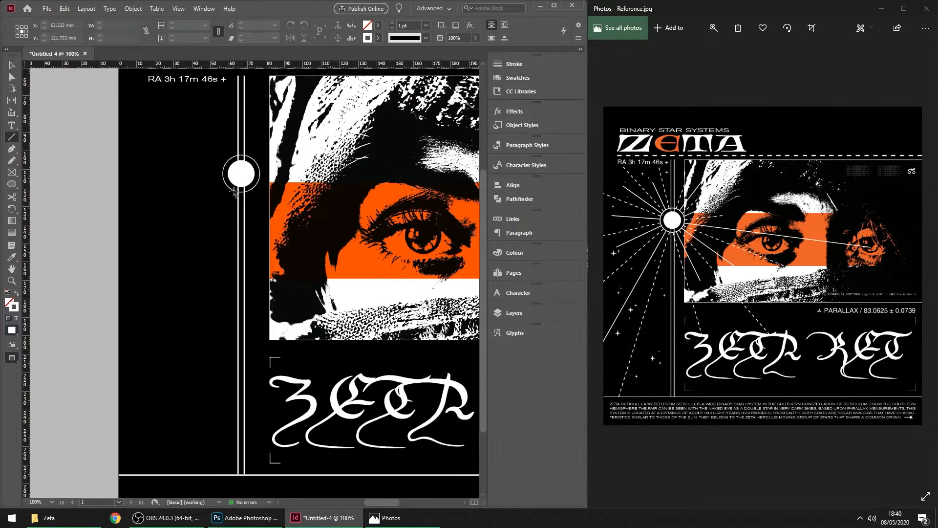
left_click_drag(140, 474, 141, 474)
left_click(426, 38)
left_click(440, 136)
Set the stroke weight of the dashed ray and the sun's outer ring to 2 pt
key("v")
left_click(189, 153)
left_click(215, 249)
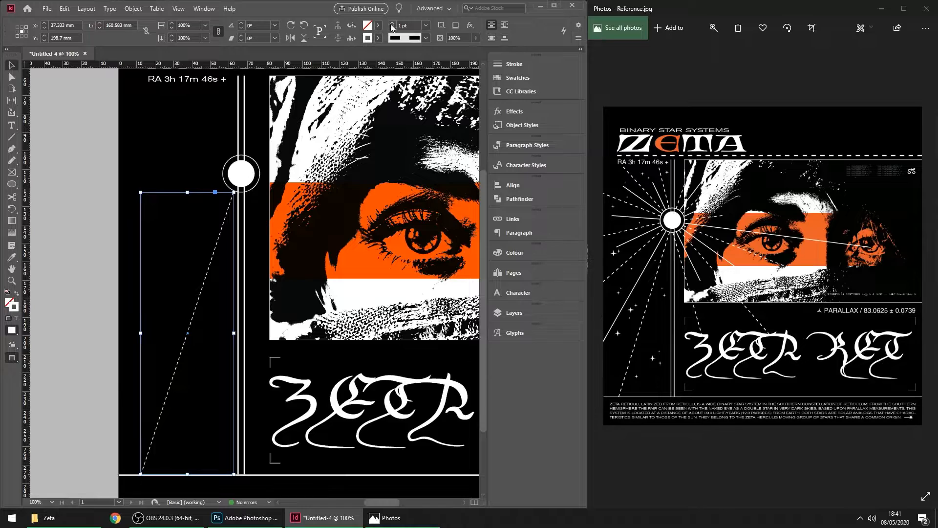
left_click(393, 23)
left_click(195, 161)
left_click(225, 181)
left_click(392, 23)
left_click(231, 200)
scroll(232, 196, "up", 5)
scroll(293, 274, "down", 5)
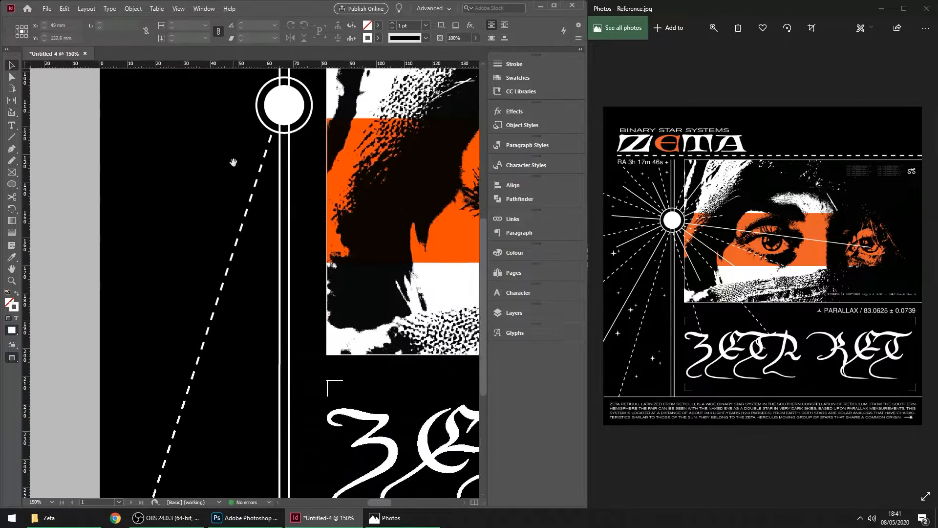
Draw a solid 2 pt ray from the sun down to the left page edge, just above the dashed ray
left_click_drag(233, 161, 246, 193)
key("backslash")
left_click_drag(188, 299, 142, 377)
left_click(392, 23)
left_click(191, 180)
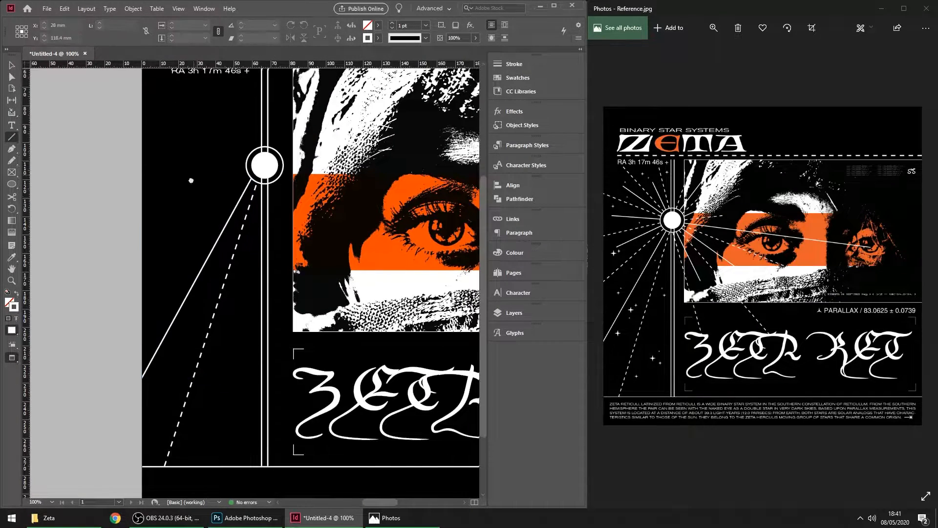
Add a dashed 2 pt ray from the sun to the left page edge above the solid ray and refine where it meets the ring
left_click_drag(190, 180, 179, 204)
mouse_move(235, 194)
left_mouse_down()
mouse_move(174, 288)
mouse_move(130, 308)
left_mouse_up()
left_click(398, 38)
left_click(437, 131)
left_click(392, 23)
left_click_drag(181, 170, 177, 185)
key("v")
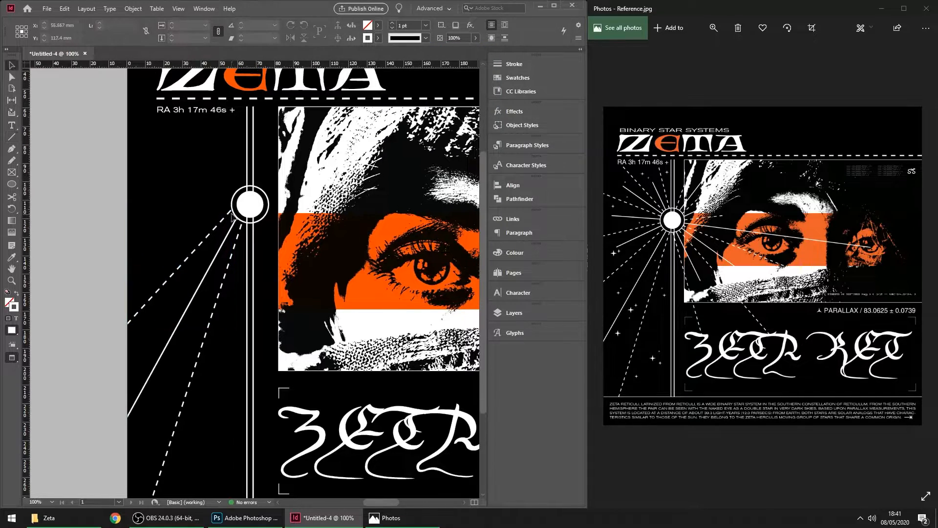
scroll(226, 209, "up", 4)
left_click(230, 216)
left_click_drag(242, 204, 241, 218)
scroll(233, 205, "down", 4)
Continue the rays upward on the sun's left side with a solid, a dashed and a nearly horizontal solid line at 2 pt
key("backslash")
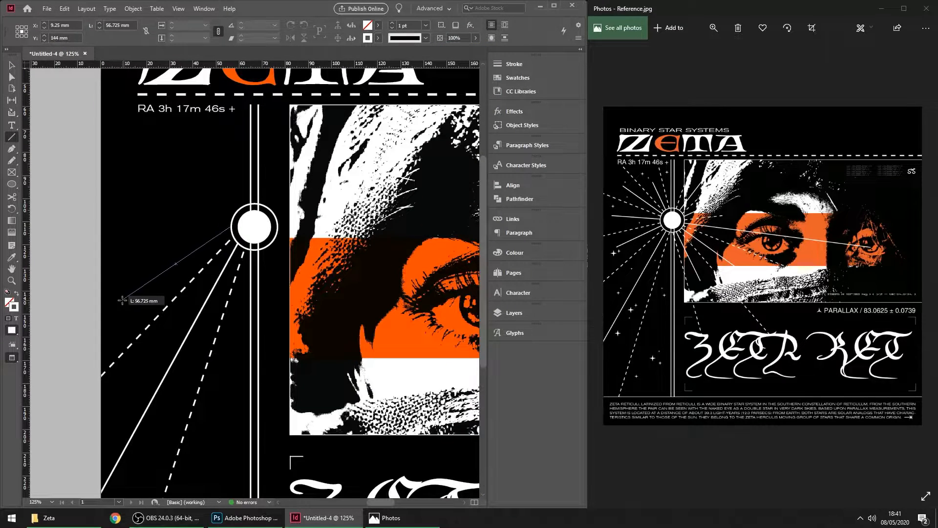
left_click_drag(122, 297, 126, 294)
left_click(392, 23)
left_click_drag(184, 167, 170, 219)
mouse_move(214, 277)
left_mouse_down()
mouse_move(206, 275)
mouse_move(237, 284)
mouse_move(245, 258)
left_mouse_up()
key("v")
scroll(204, 268, "up", 4)
left_click(229, 287)
left_click(236, 267)
scroll(237, 266, "down", 3)
Draw a dashed 2 pt ray about 65 mm long from the sun's upper left to the page edge and align its inner end with the ring
left_click(16, 139)
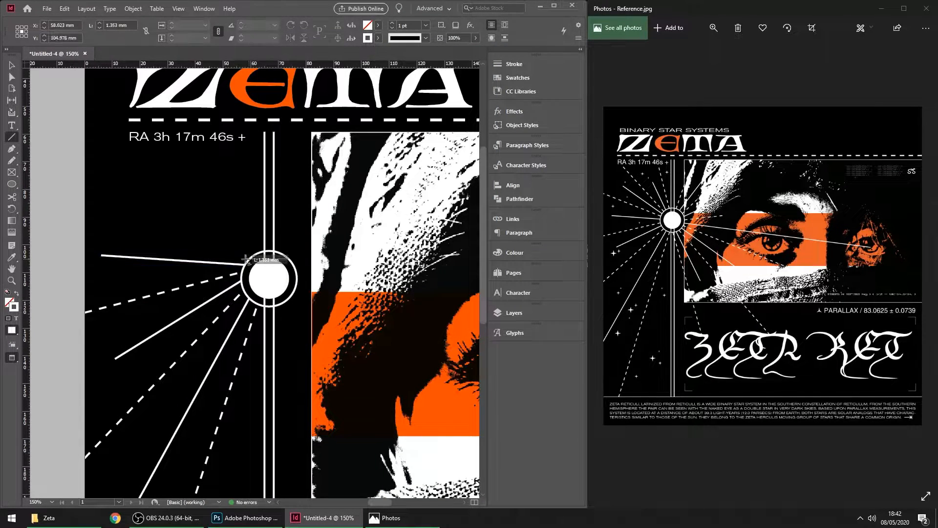
left_click_drag(106, 201, 85, 186)
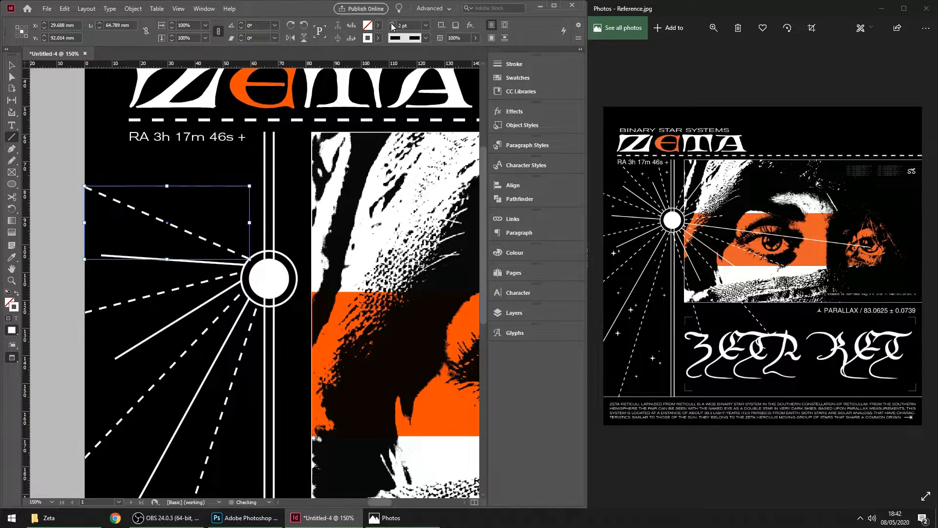
key("ctrl+shift+a")
scroll(249, 256, "up", 4)
key("v")
left_click(251, 259)
left_click_drag(258, 267, 260, 265)
scroll(238, 267, "down", 3)
key("ctrl+shift+a")
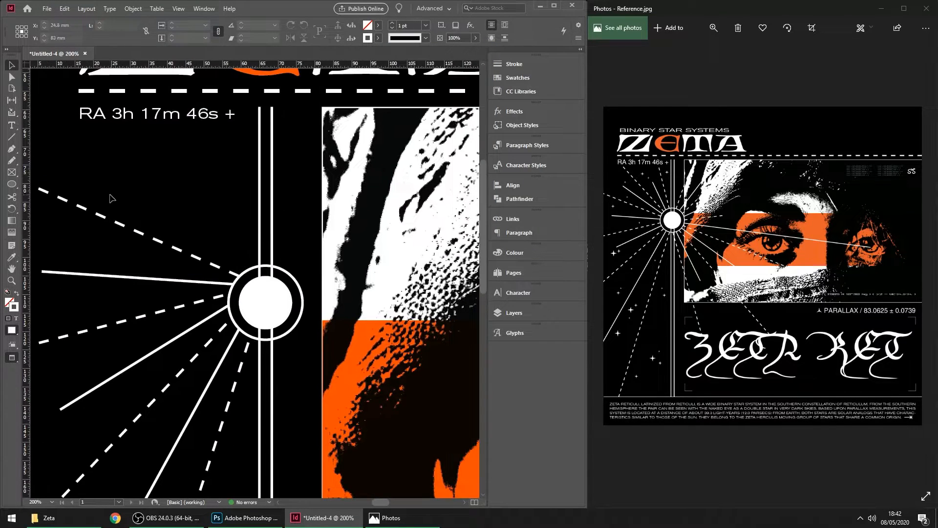
Add a solid ray ending below the start of the RA label and a steeper dashed ray beside it
left_click_drag(134, 173, 79, 132)
key("ctrl+shift+a")
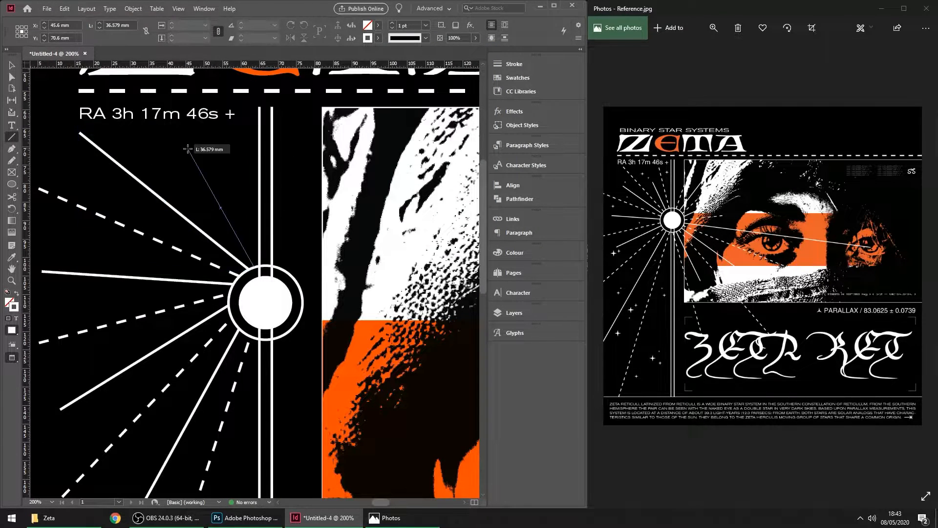
left_click_drag(188, 149, 188, 148)
left_click(426, 38)
left_click(436, 140)
key("ctrl+shift+a")
Add a steep solid ray and a dashed ray rising from the sun's upper right toward the image
left_click_drag(287, 196, 271, 208)
mouse_move(262, 279)
left_mouse_down()
mouse_move(324, 164)
mouse_move(317, 139)
left_mouse_up()
key("ctrl+shift+a")
left_click(426, 38)
left_click(437, 141)
left_click_drag(371, 176, 162, 167)
key("ctrl+shift+a")
scroll(371, 196, "down", 2)
Add a long solid ray rising across the image's headscarf and a nearly horizontal dashed ray below it
left_click_drag(104, 229, 270, 173)
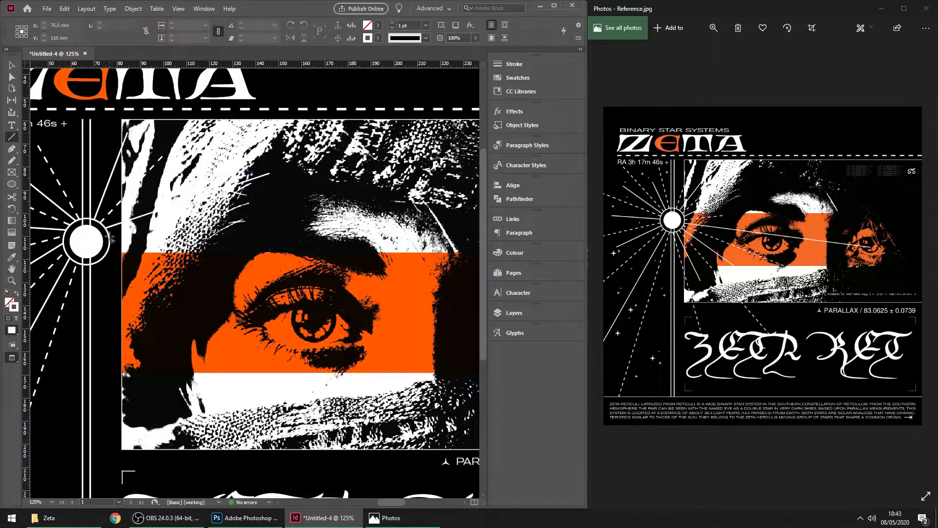
left_click(426, 38)
left_click(437, 141)
key("ctrl+shift+a")
left_click_drag(98, 295, 86, 286)
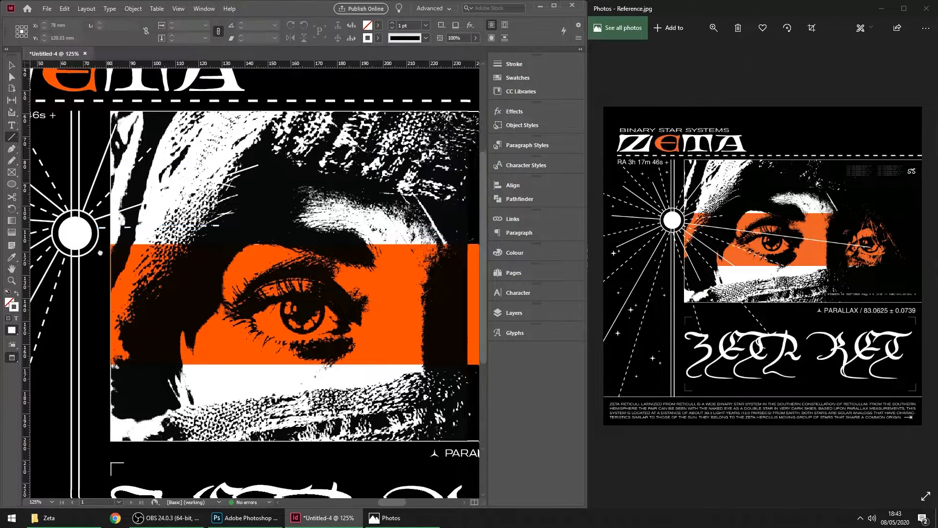
Draw a solid 2 pt ray from the sun across the orange band to the pupil of the right-hand eye
left_click_drag(97, 234, 516, 314)
left_click_drag(415, 255, 362, 245)
left_click(392, 23)
scroll(350, 213, "down", 1)
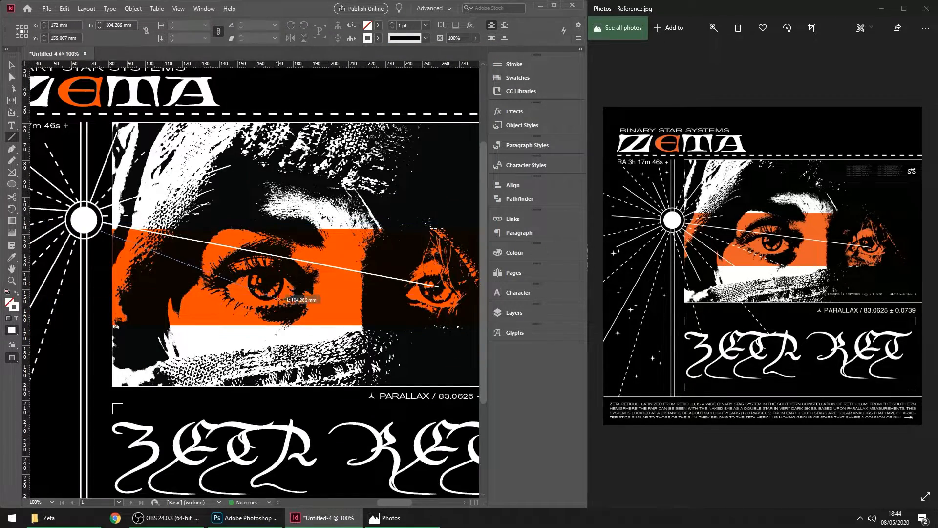
Draw a dashed ray from the sun across the left-hand eye and check how the rays meet the ring
left_click_drag(277, 299, 324, 315)
key("ctrl+shift+a")
scroll(64, 220, "up", 6)
key("v")
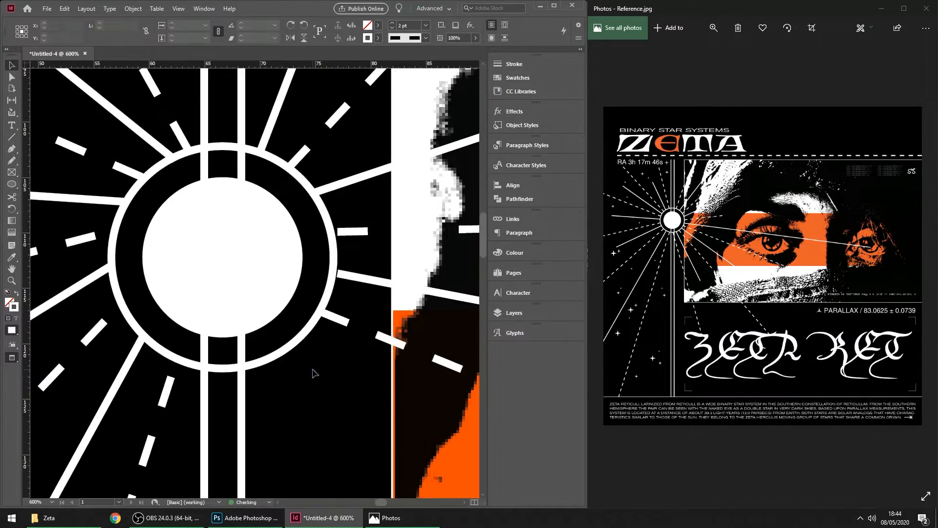
left_click(347, 231)
key("ctrl+shift+a")
scroll(345, 239, "down", 3)
scroll(346, 244, "down", 3)
scroll(211, 294, "right", 3)
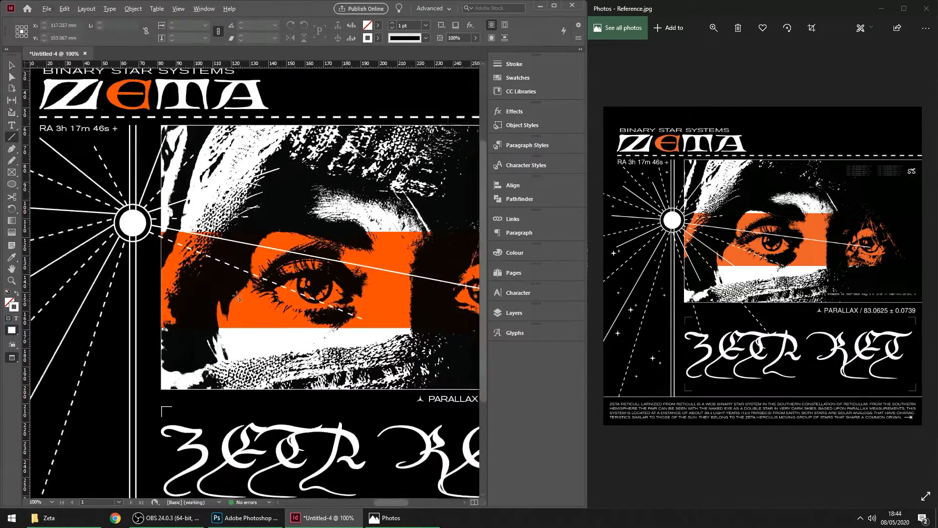
Draw a solid ray from the sun's lower right, ending in the orange band below and left of the left-hand eye
key("backslash")
mouse_move(76, 235)
left_mouse_down()
mouse_move(195, 326)
mouse_move(179, 313)
left_mouse_up()
left_click(425, 38)
left_click(422, 50)
key("ctrl+shift+a")
left_click_drag(87, 343, 121, 302)
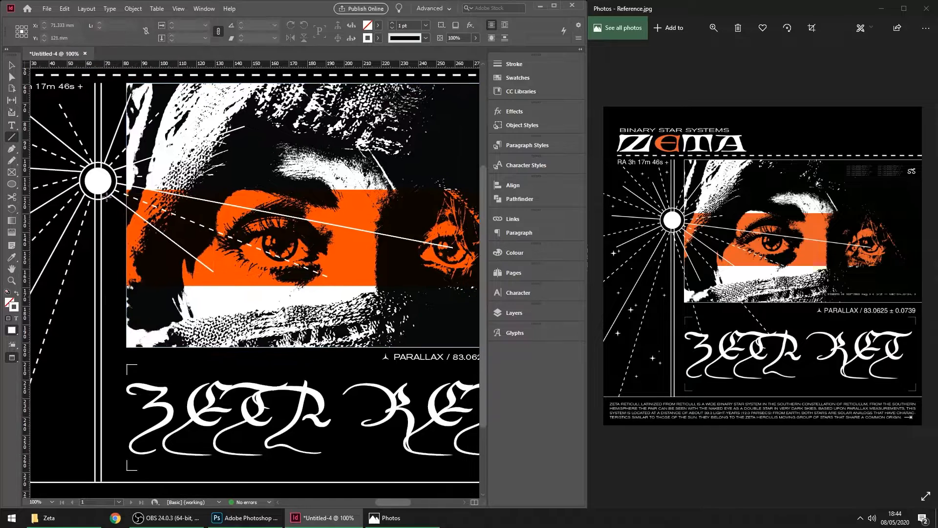
Draw a steep dashed ray from the bottom of the sun down to the top of the ZETA RET title
left_click_drag(106, 197, 159, 378)
key("ctrl+shift+a")
left_click_drag(110, 196, 81, 201)
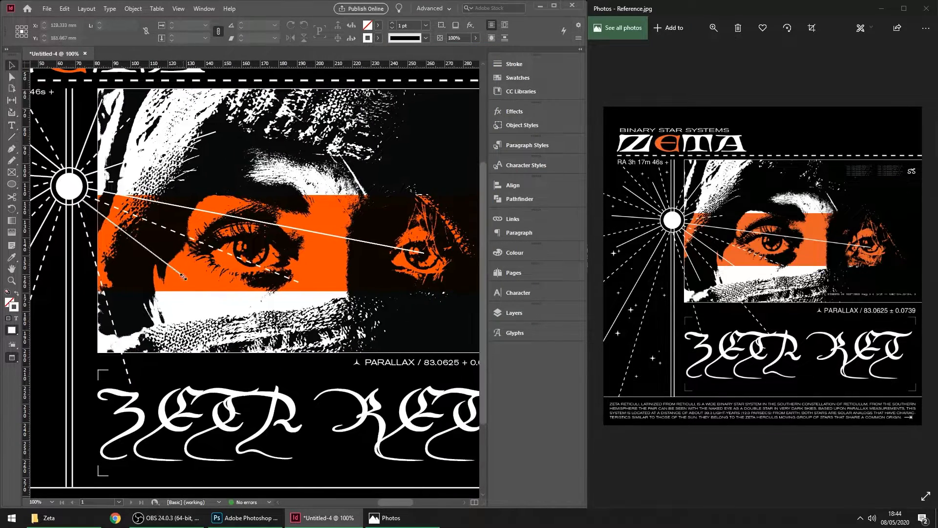
Shift the outer end of the solid ray below the left-hand eye slightly down and to the left
key("v")
left_click(171, 267)
left_click_drag(184, 277, 169, 282)
key("ctrl+shift+a")
Add a text frame under the bottom rule with placeholder "aaaa" in Paper white, 12 pt Berthold Akzidenz Grotesk Extended
scroll(186, 303, "down", 2)
scroll(166, 407, "left", 1)
scroll(178, 420, "up", 2)
key("t")
left_click_drag(42, 421, 440, 450)
type("aaaa")
key("ctrl+a")
left_click(398, 26)
left_click(314, 77)
left_click(64, 25)
type("b")
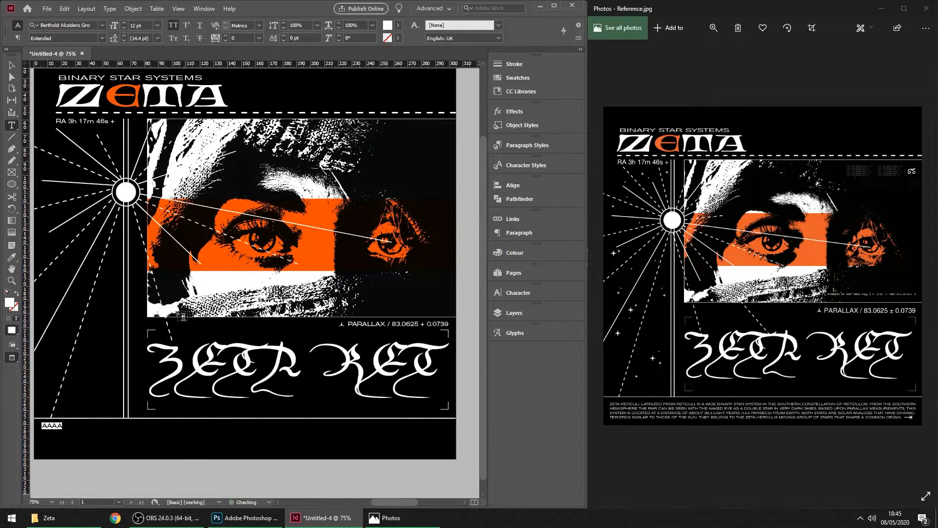
In Chrome, search for "zeta reticuli" and copy the opening paragraph of its Wikipedia article
left_click(116, 518)
type("zeta reticuli")
key("Return")
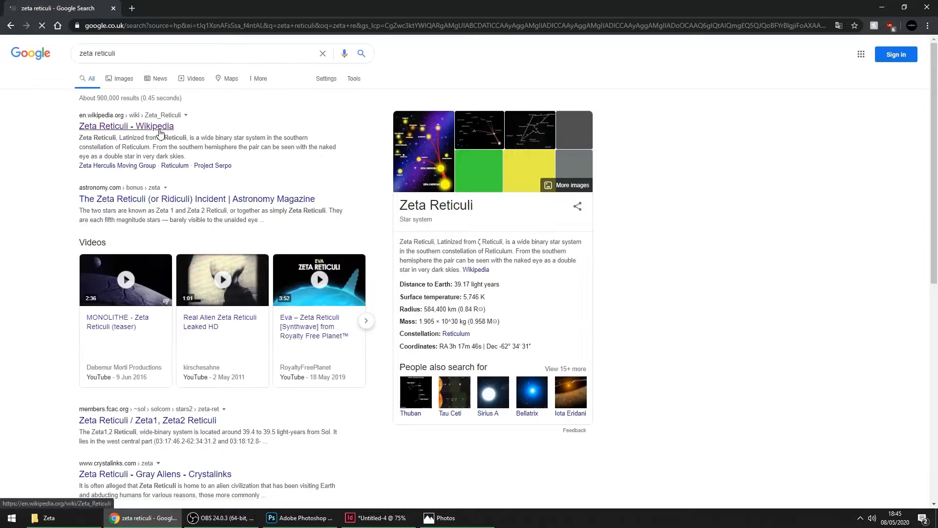
left_click(161, 131)
left_click_drag(90, 121, 137, 138)
right_click(132, 137)
left_click(149, 144)
left_click(882, 7)
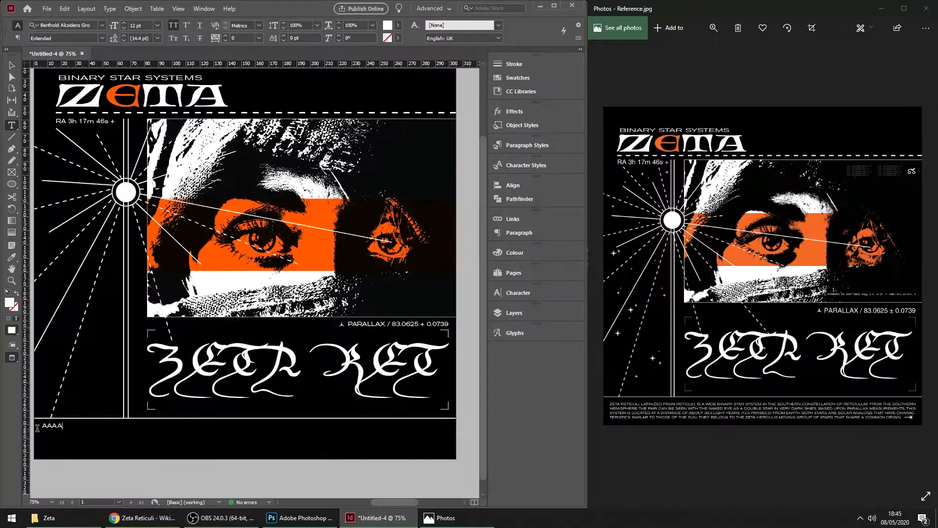
Replace the placeholder with the copied paragraph, set at 10 pt and justified with the last line aligned left
key("ctrl+a")
key("ctrl+v")
key("ctrl+a")
left_click(123, 27)
left_click(123, 28)
left_click(529, 232)
left_click(417, 230)
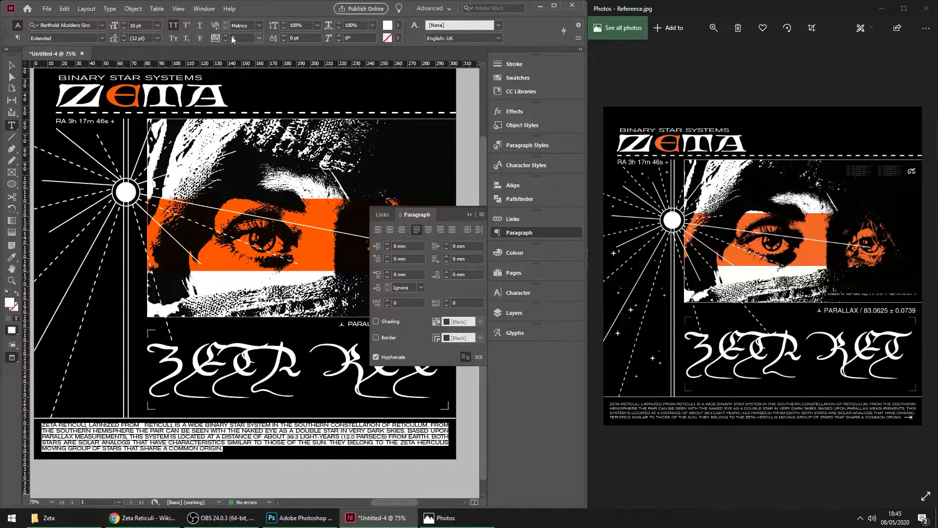
Increase the tracking of the bottom paragraph so the text spreads wider across its lines
left_click(226, 35)
left_click(226, 36)
left_click(226, 36)
left_click(225, 36)
left_click(468, 398)
key("v")
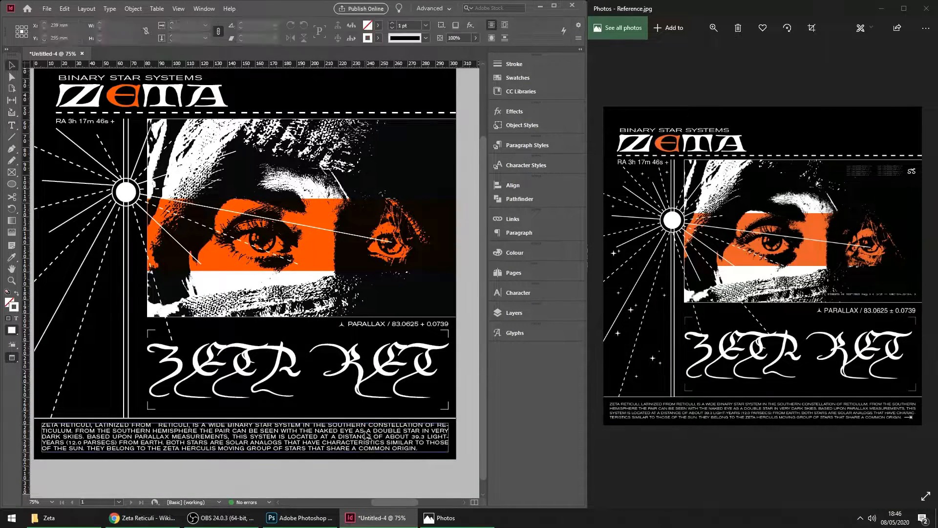
left_click(366, 434)
left_click(285, 467)
Duplicate the three-pointed symbol from the PARALLAX label to the paragraph's end and swap it for an arrow glyph
left_click_drag(428, 471, 297, 489)
scroll(296, 488, "up", 3)
left_click_drag(157, 194, 151, 213)
left_click_drag(152, 213, 326, 447)
double_click(292, 445)
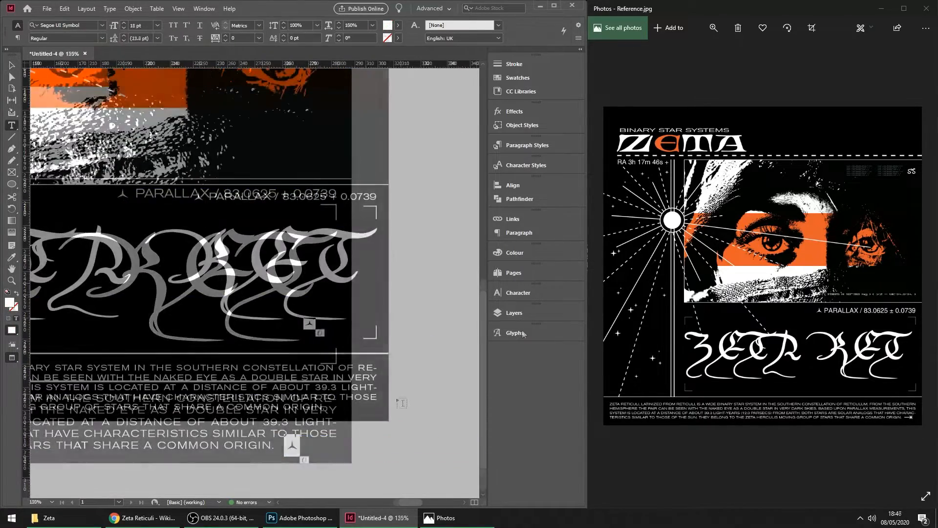
left_click(515, 333)
double_click(262, 362)
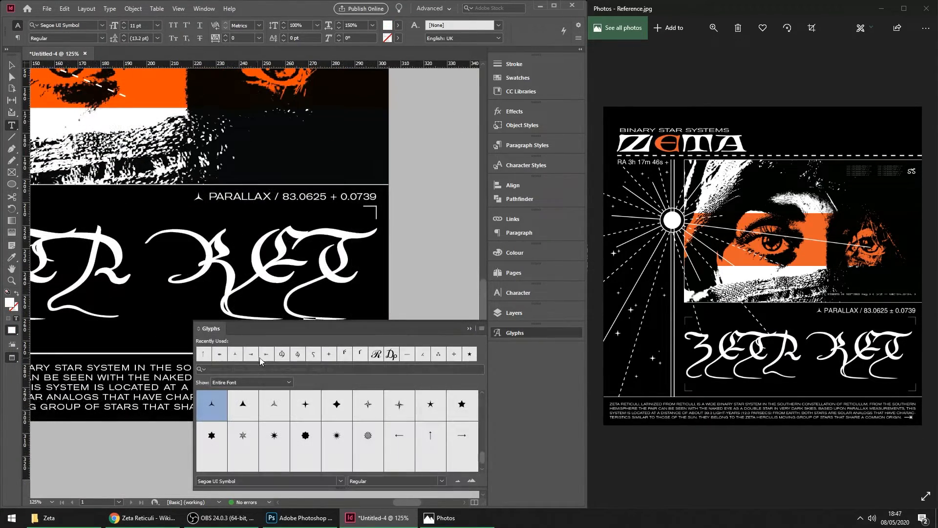
left_click(471, 331)
key("ctrl+v")
Enlarge the arrow glyph and place it right after "A COMMON ORIGIN." on the paragraph's last line
left_click_drag(276, 287, 436, 421)
scroll(349, 418, "up", 5)
double_click(312, 371)
key("ctrl+shift+period")
key("Escape")
left_click_drag(345, 387, 339, 370)
scroll(254, 405, "down", 5)
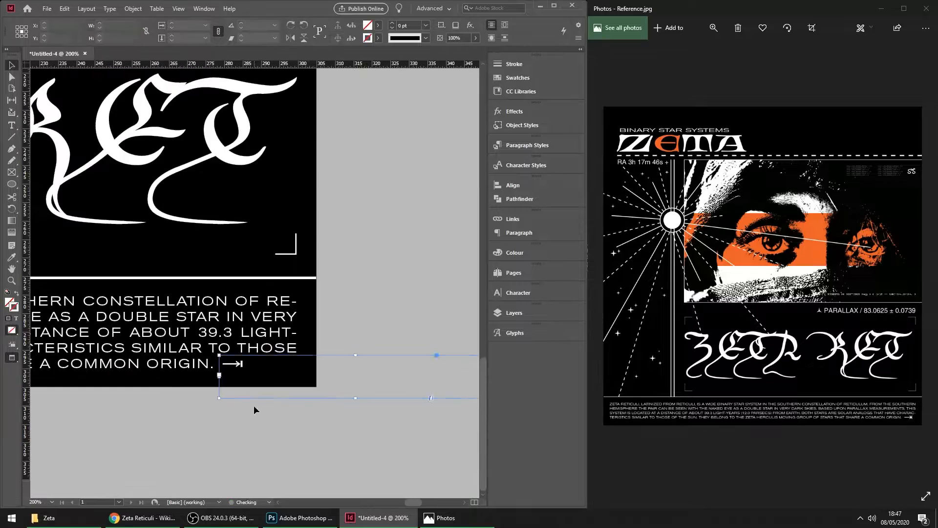
left_click(253, 405)
Copy the three-pointed symbol to the black area below the sun and change it to a four-pointed star glyph
key("ctrl+0")
left_click(398, 349)
double_click(158, 336)
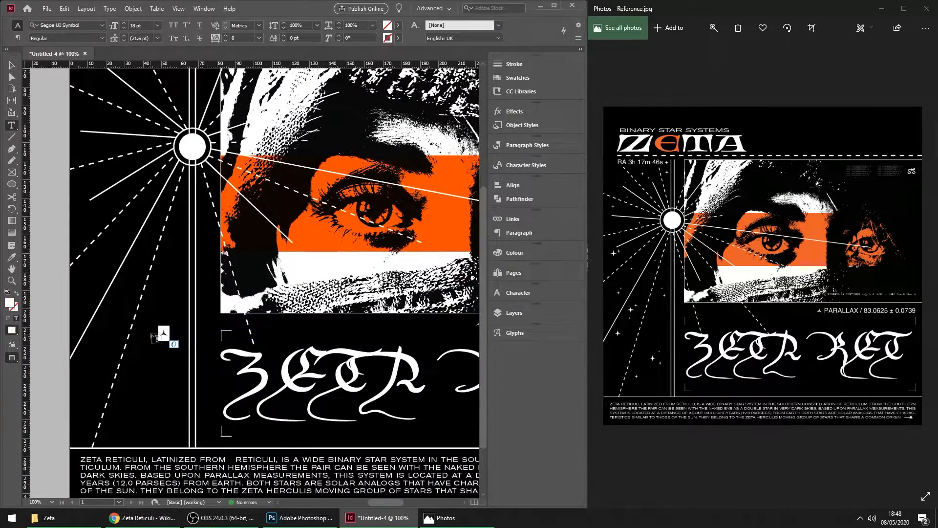
left_click(515, 332)
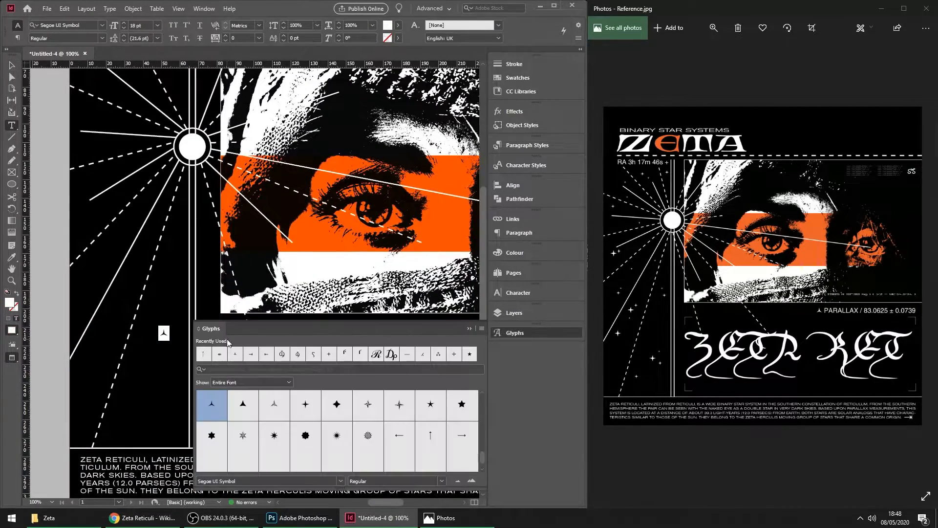
double_click(275, 406)
left_click(158, 25)
key("Escape")
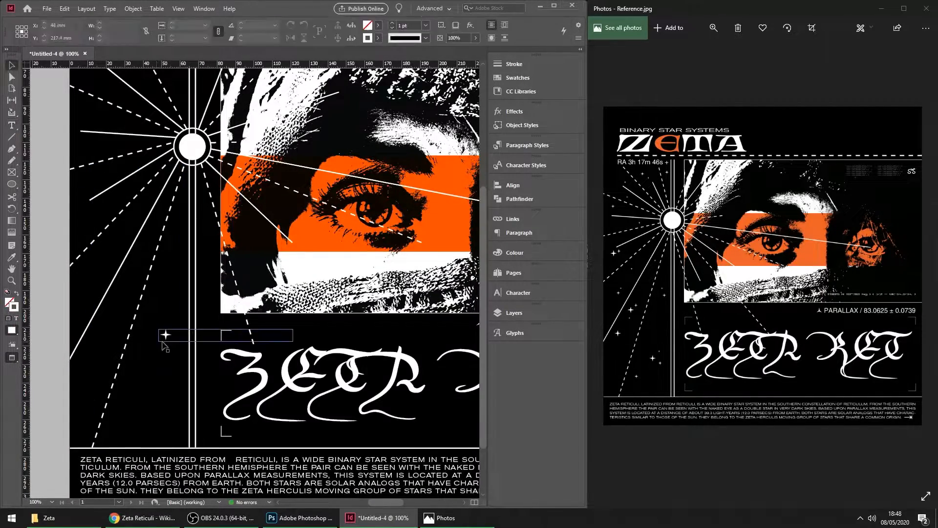
Duplicate the four-pointed star further down and give the copy a different text size
double_click(150, 389)
left_click_drag(165, 335, 162, 394)
left_click(158, 25)
left_click(142, 95)
left_click(100, 416, "ctrl")
Set one of the star copies to 15 pt and adjust the text size of a neighbouring star
scroll(100, 416, "up", 2)
double_click(175, 374)
left_click(114, 25)
type("15")
key("Escape")
double_click(151, 389)
left_click(112, 26)
Copy large and small stars upwards to form a second cluster around the dashed ray below the sun
key("v")
left_click_drag(161, 393, 163, 316)
left_click_drag(215, 406, 183, 300)
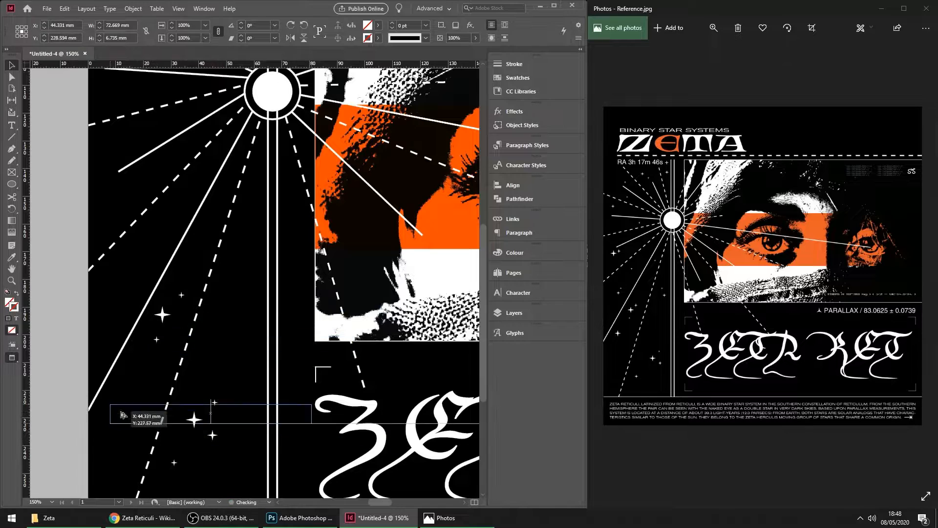
left_click_drag(123, 414, 215, 295)
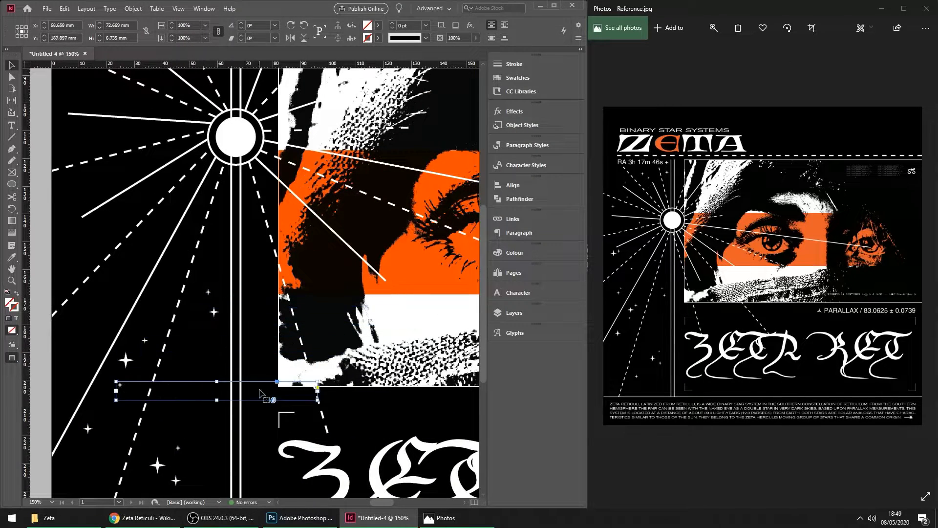
Scatter and rearrange more star copies between the rays along the poster's left side, matching the reference
left_click_drag(260, 392, 189, 308)
left_click_drag(89, 297, 83, 299)
left_click_drag(70, 314, 64, 361)
left_click_drag(76, 218, 114, 185)
left_click_drag(111, 488, 68, 264)
left_click_drag(166, 491, 168, 342)
left_click(143, 415)
scroll(161, 344, "down", 3)
left_click_drag(104, 415, 205, 122)
scroll(152, 276, "up", 2)
key("ctrl+shift+a")
scroll(253, 276, "down", 3)
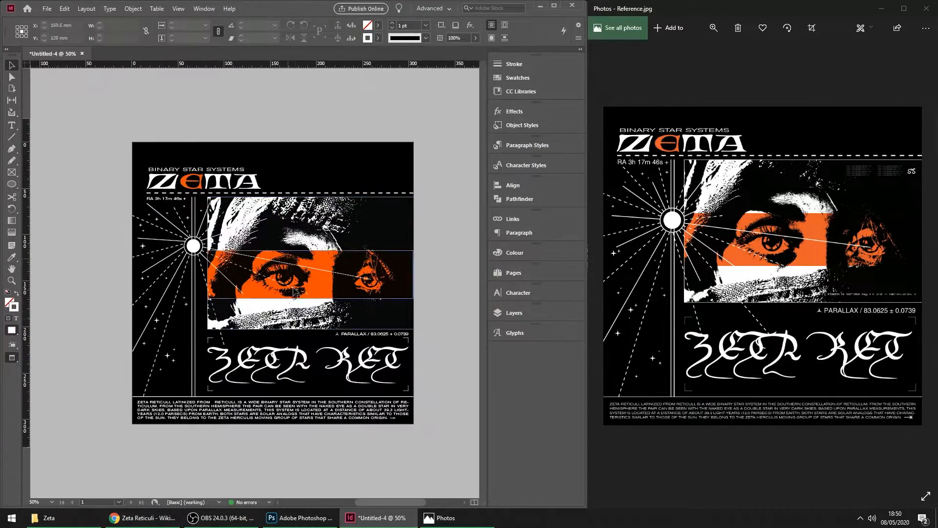
Duplicate the three-pointed symbol onto the dark upper right of the photo and replace it with the double-s glyph
scroll(296, 189, "up", 3)
left_click_drag(344, 213, 342, 169)
left_click_drag(184, 479, 364, 316)
scroll(379, 210, "up", 2)
double_click(365, 316)
key("ctrl+a")
left_click(515, 333)
left_click_drag(480, 424, 480, 462)
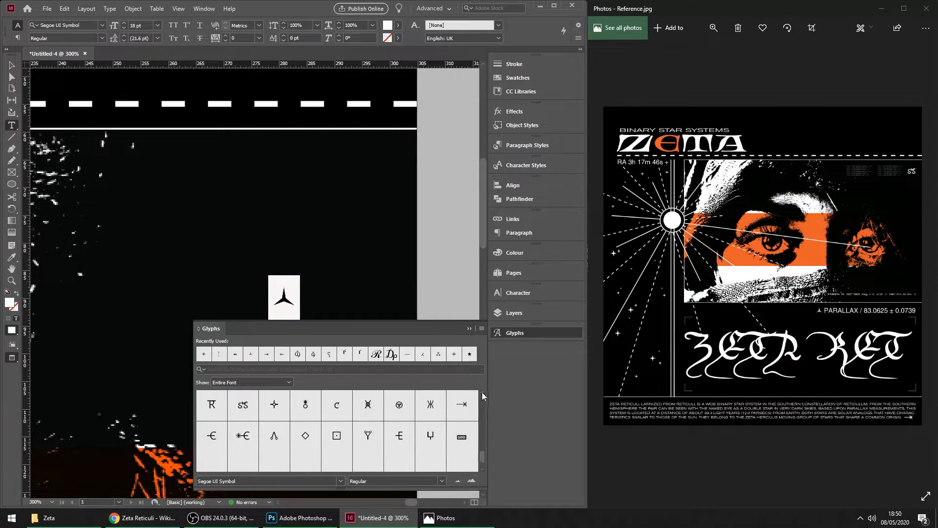
left_click(469, 329)
Move the double-s glyph into the photo's upper right corner, just below the top border line
key("ctrl+a")
key("Escape")
left_click_drag(294, 321, 408, 250)
left_click(465, 126)
Switch to Chrome and search for "random line of code" in a new tab
left_click(142, 518)
left_click(132, 8)
type("random line of code")
key("Return")
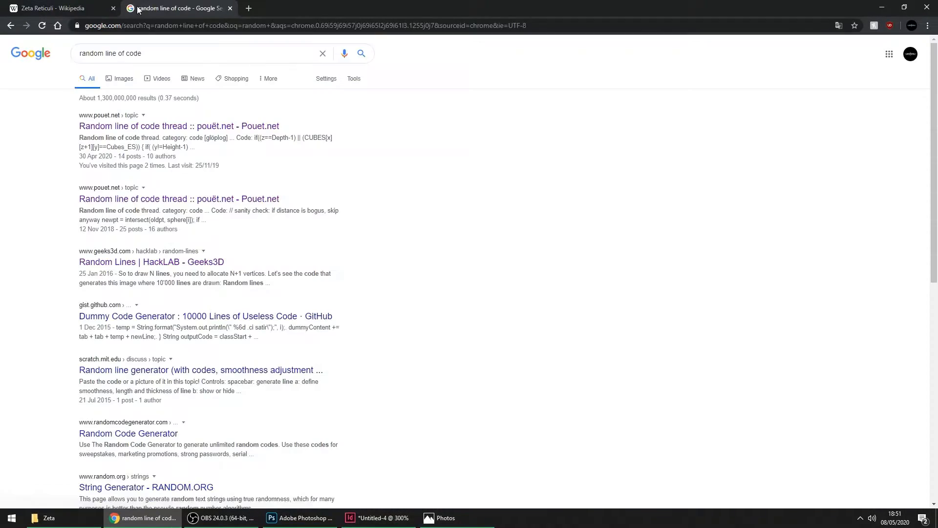
Check the Dummy Code Generator, Random line generator, Random Code Generator and RANDOM.ORG results for usable code text
left_click(200, 323)
scroll(203, 319, "down", 10)
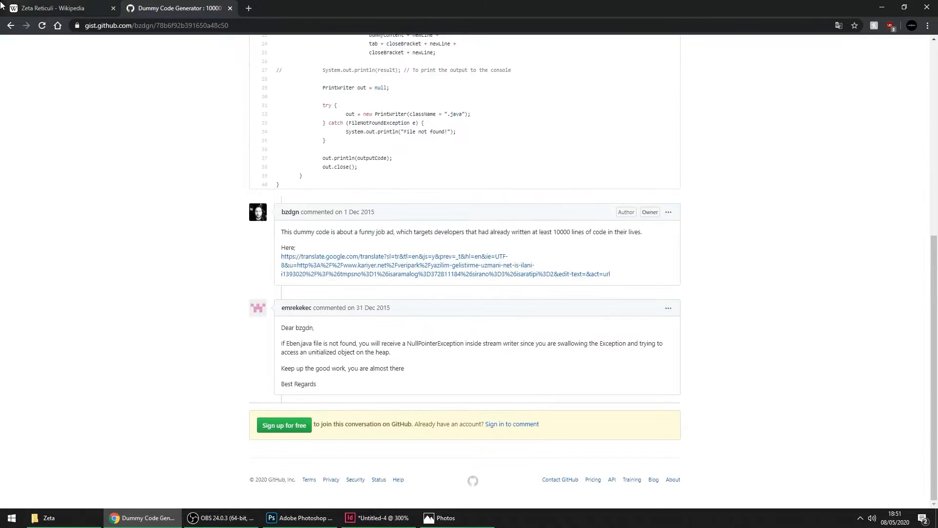
key("alt+Left")
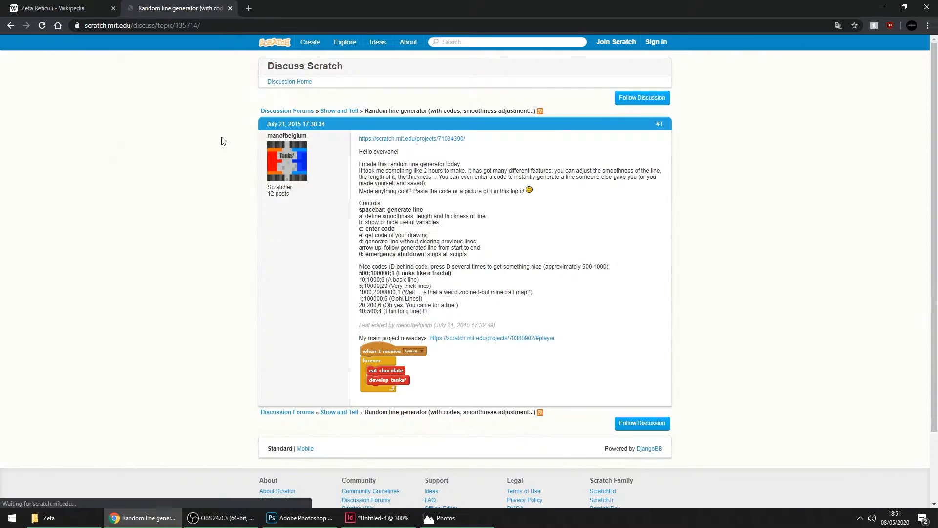
left_click(11, 25)
scroll(109, 342, "down", 2)
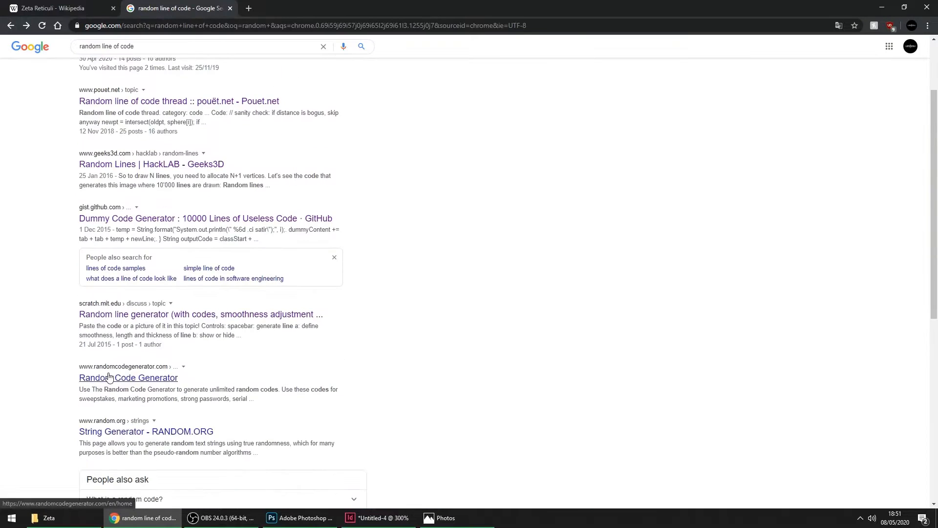
left_click(110, 378)
scroll(110, 377, "down", 6)
left_click(11, 26)
left_click(175, 446)
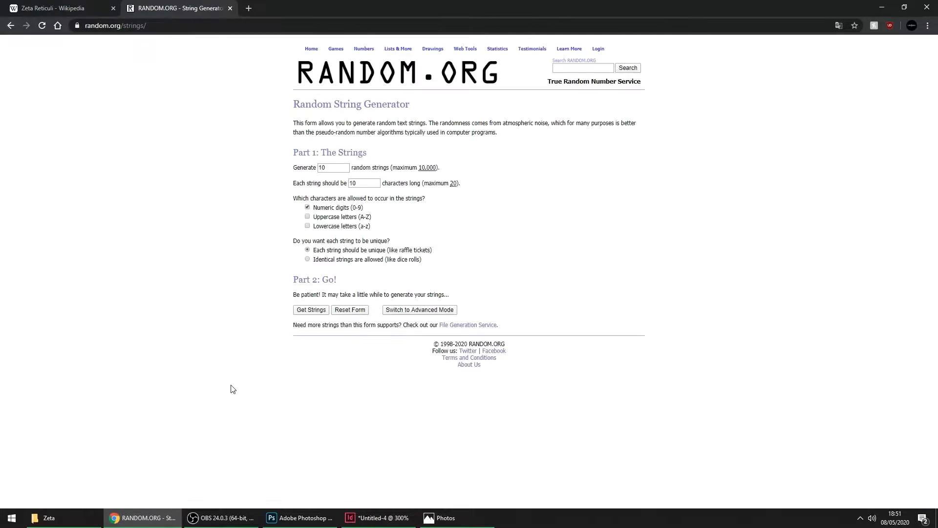
left_click(11, 25)
Open the pouët.net Random line of code thread and copy the first block of lines under "towerofpixset"
left_click(239, 205)
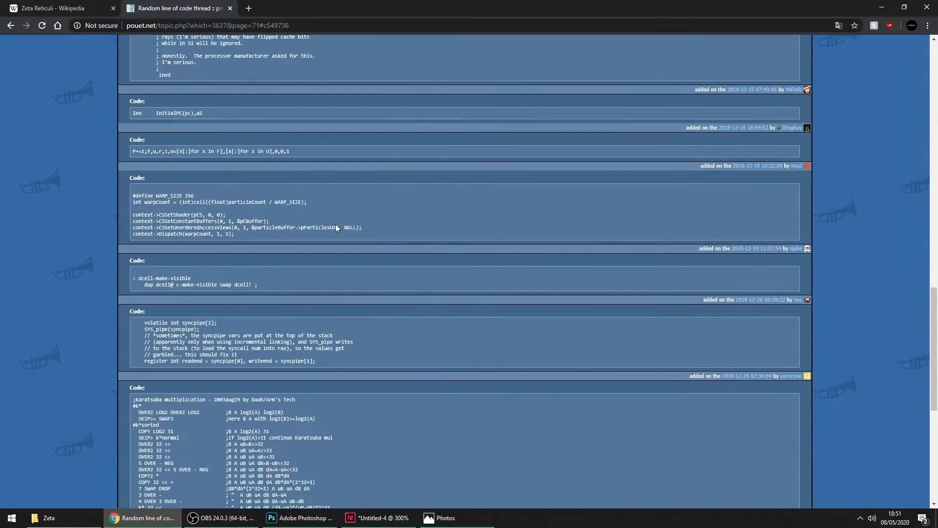
scroll(265, 234, "up", 15)
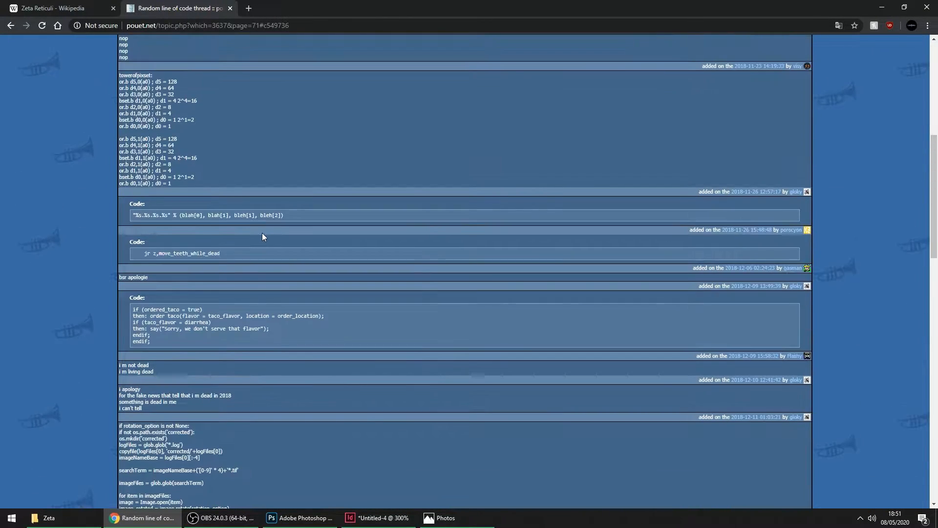
scroll(183, 306, "up", 3)
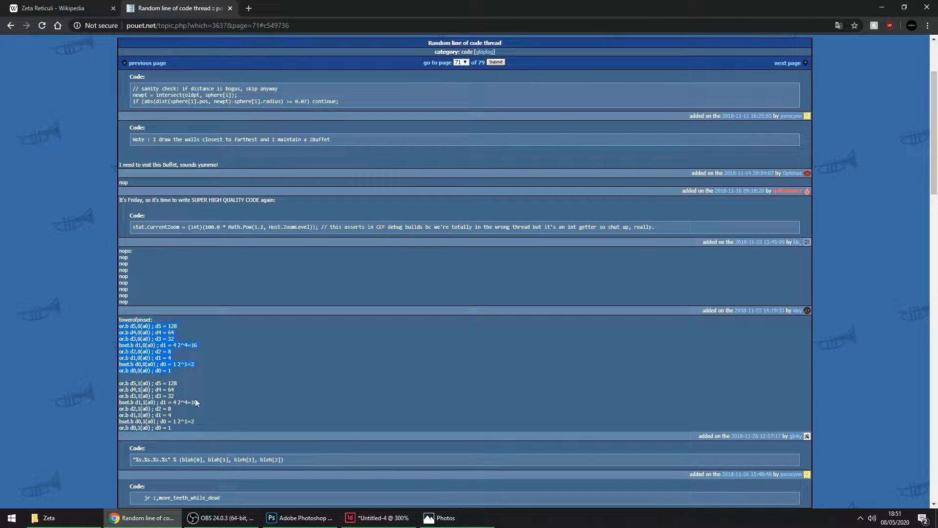
Back in InDesign, paste the code into a new text frame above the dashed line and colour it Paper white
left_click(379, 518)
left_click_drag(224, 289, 257, 295)
key("t")
left_click_drag(128, 91, 350, 154)
key("ctrl+v")
key("ctrl+a")
left_click(398, 25)
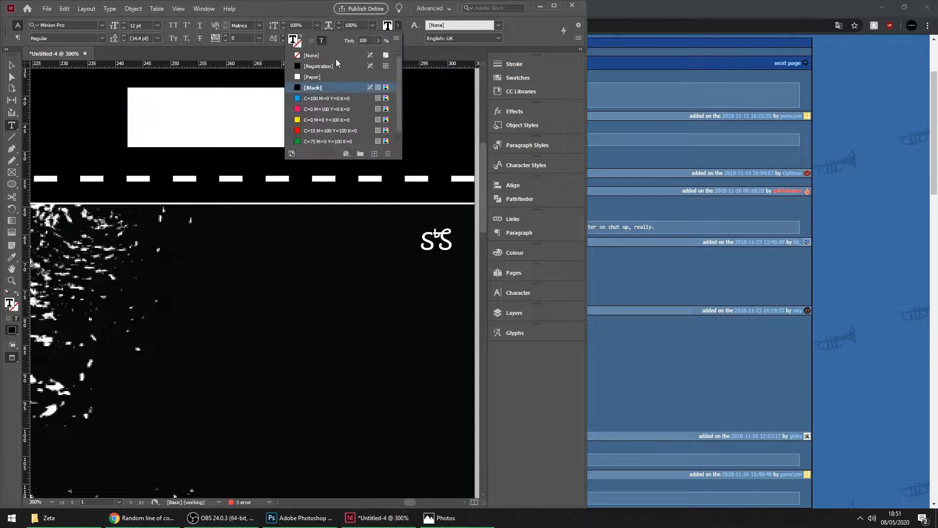
left_click(315, 76)
Set the pasted code to 6 pt in the VCR OSD Mono font
left_click(131, 25)
left_click(157, 25)
left_click(140, 37)
left_click(198, 97)
key("ctrl+a")
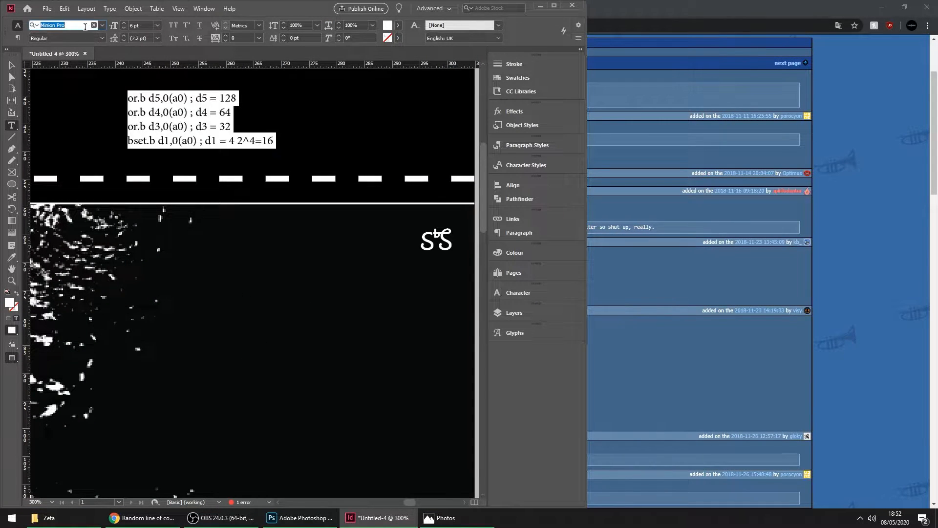
type("VCR")
key("Return")
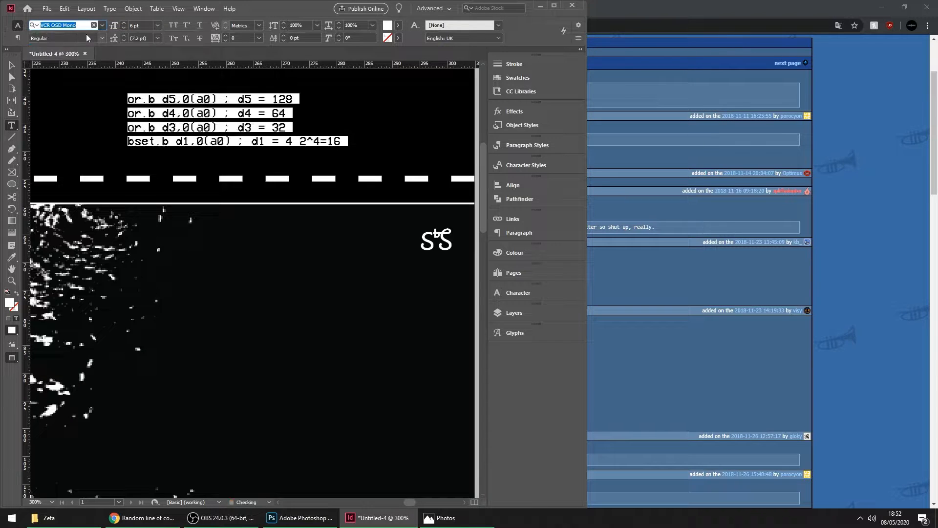
Reduce the code's text size further and move the block below the photo's top border line
left_click(172, 113)
key("ctrl+a")
left_click(124, 28)
left_click(124, 28)
key("Escape")
left_click_drag(243, 120, 191, 258)
Duplicate the code block alongside the first and set both blocks to 50% opacity
left_click_drag(181, 266, 361, 284)
left_click(514, 111)
left_click_drag(473, 122, 425, 120)
type("50")
key("Return")
left_click(363, 113)
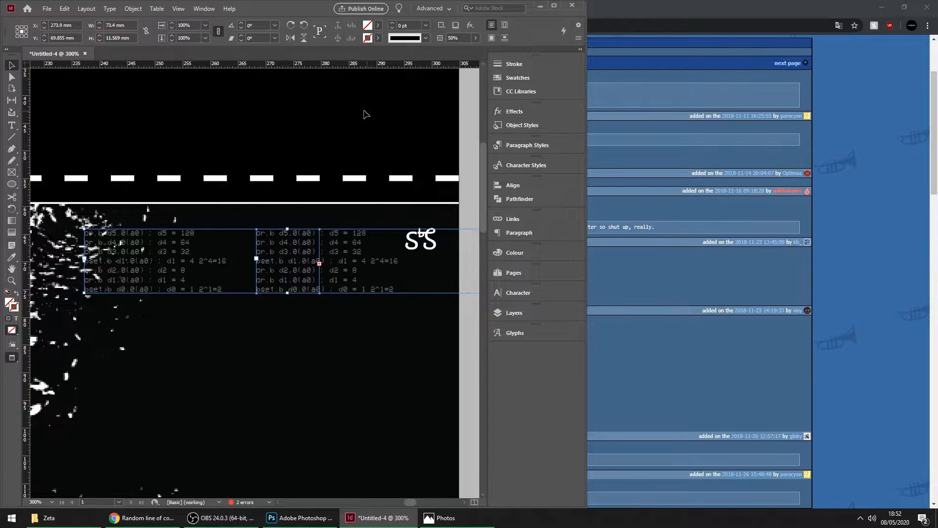
Nudge the two code blocks sideways to leave a clear gap before the double-s glyph
scroll(362, 118, "down", 3)
scroll(342, 164, "up", 2)
left_click_drag(337, 222, 370, 198)
key("shift+Left")
key("shift+Left")
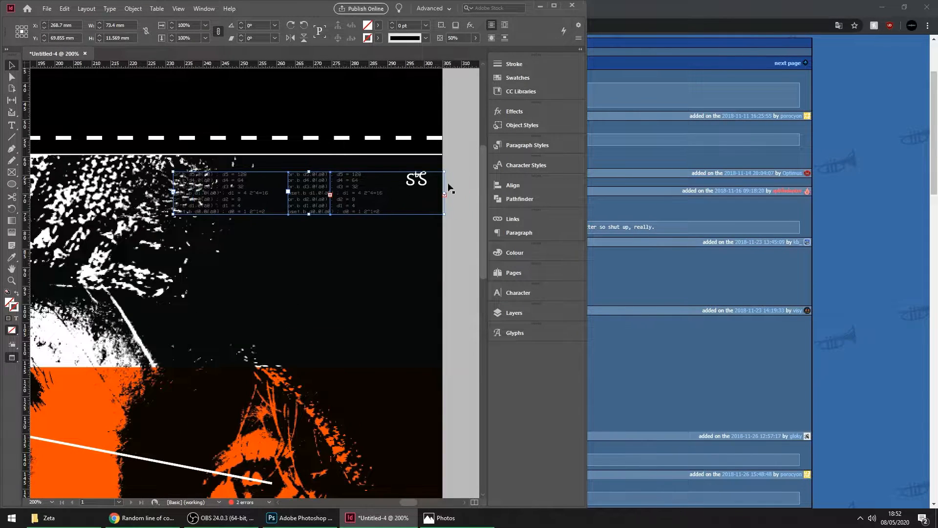
key("Right")
key("Right")
key("Right")
left_click(449, 186)
Move the double-s glyph slightly down beside the code blocks
left_click_drag(423, 183, 425, 199)
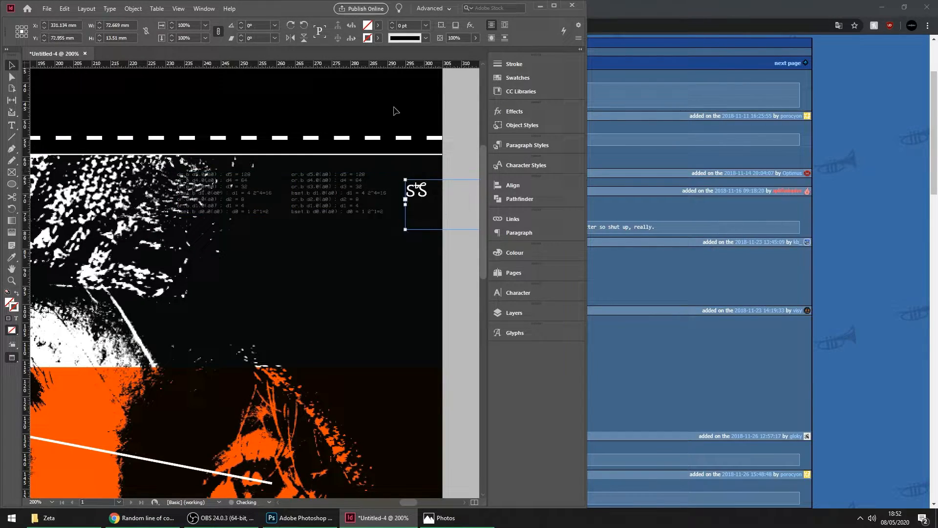
left_click(397, 111)
scroll(397, 111, "down", 3)
scroll(420, 376, "up", 2)
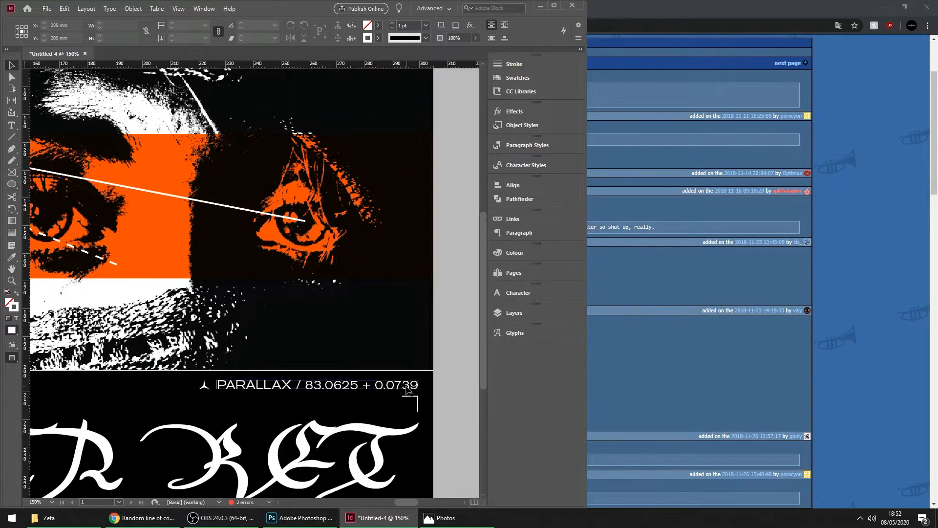
Duplicate the PARALLAX line to just above the photo's lower border line and set the copy in Walker Bot LDR at 9 pt
left_click_drag(407, 389, 407, 356)
scroll(364, 367, "up", 2)
scroll(365, 372, "down", 1)
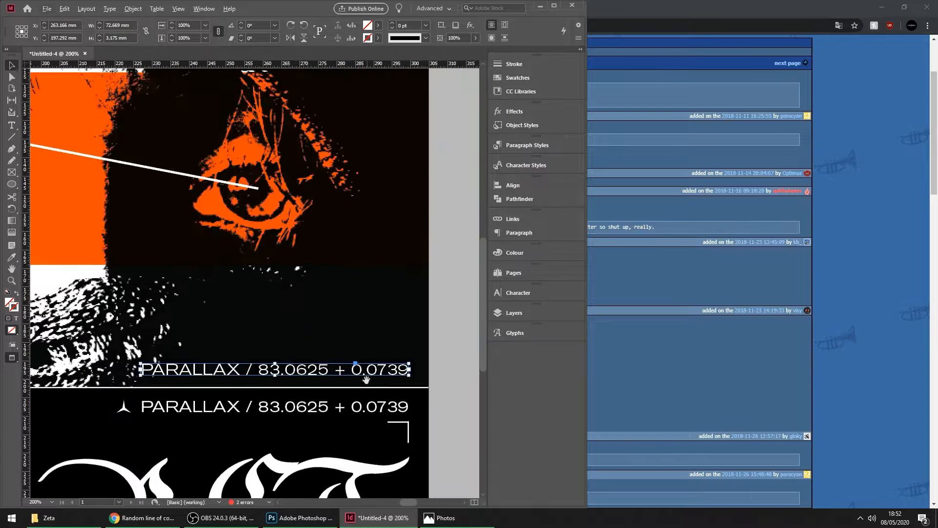
double_click(363, 373)
key("ctrl+a")
type("walker")
key("Return")
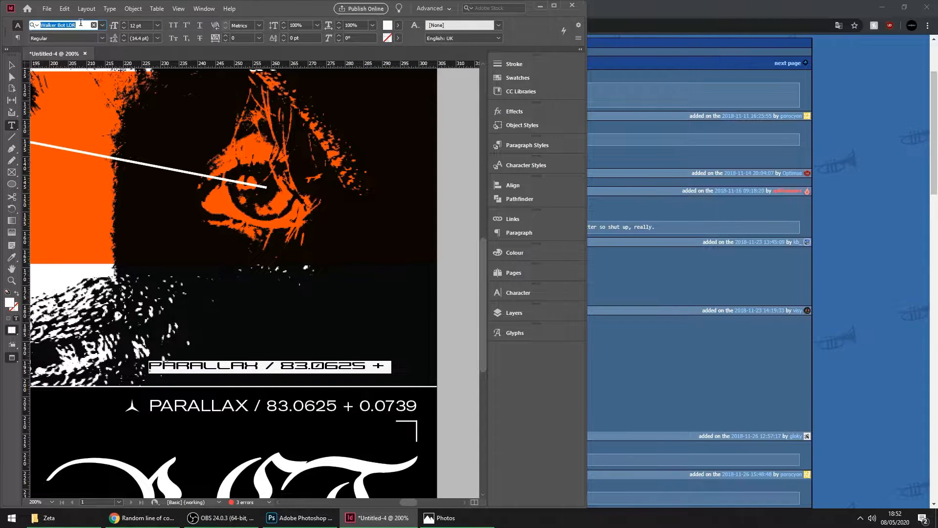
left_click(157, 25)
left_click(139, 35)
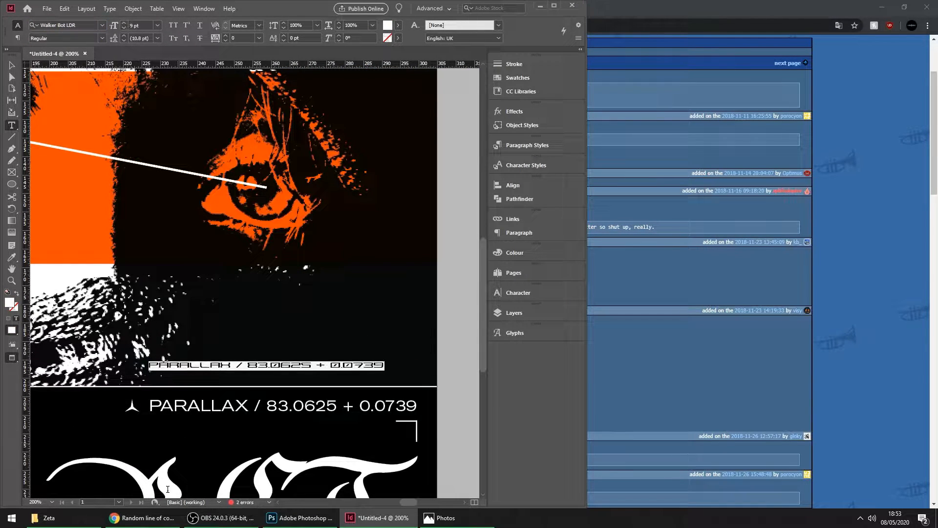
Take Zeta Reticuli's right ascension from Wikipedia, change the copied line to "(RIGHT ASCENSION) / 03h 17m 46.16331s" and widen its frame to fit
left_click(147, 518)
left_click(90, 6)
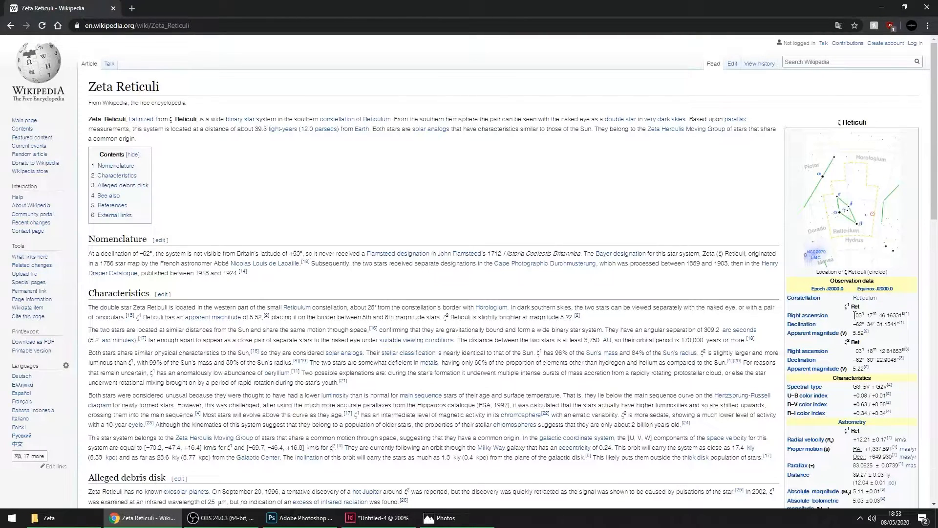
left_click_drag(892, 315, 905, 315)
left_click(371, 518)
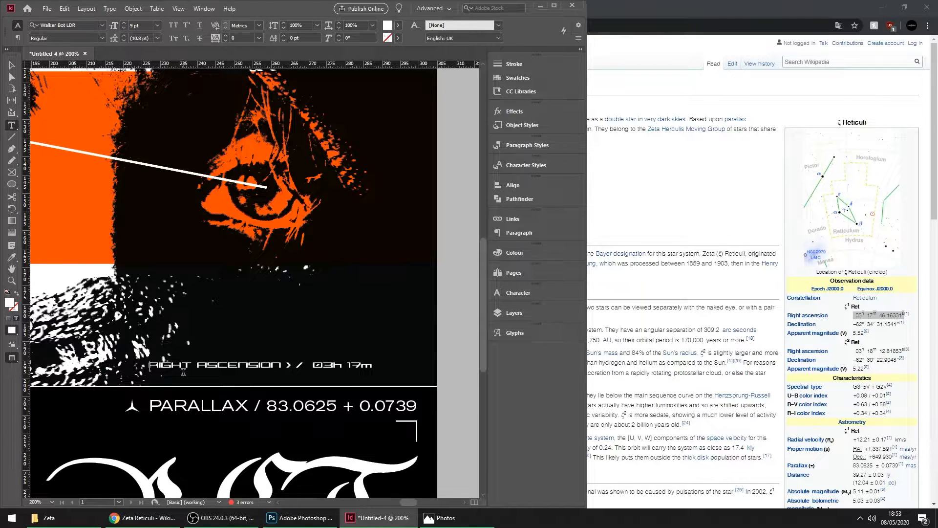
left_click_drag(148, 362, 109, 368)
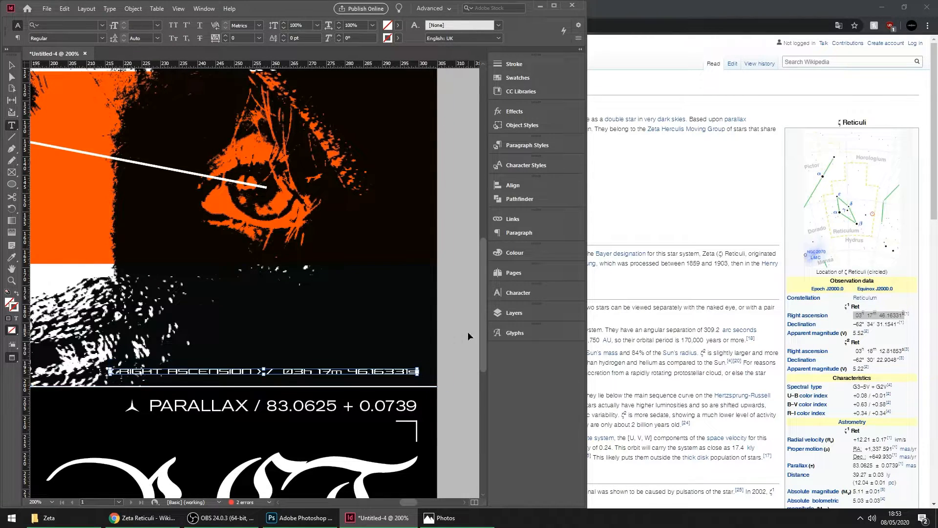
left_click(469, 335, "ctrl")
Reduce the right ascension line to 8 pt and align it to the right edge of its frame
left_click(235, 372)
key("ctrl+a")
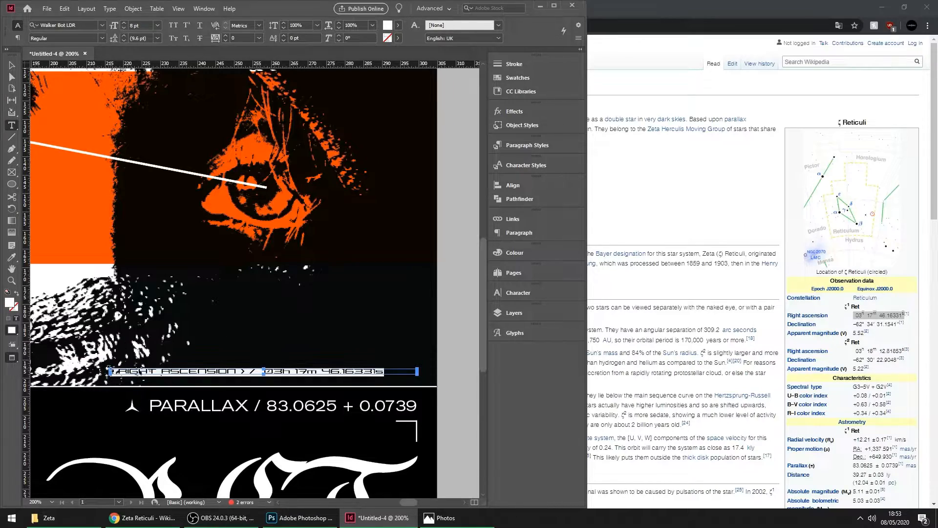
key("ctrl+shift+r")
left_click(459, 334, "ctrl")
key("v")
Bring the reference image back into view and compare the whole poster layout with it
left_click_drag(455, 398, 474, 404)
scroll(453, 402, "down", 2)
left_click(882, 7)
scroll(283, 375, "down", 3)
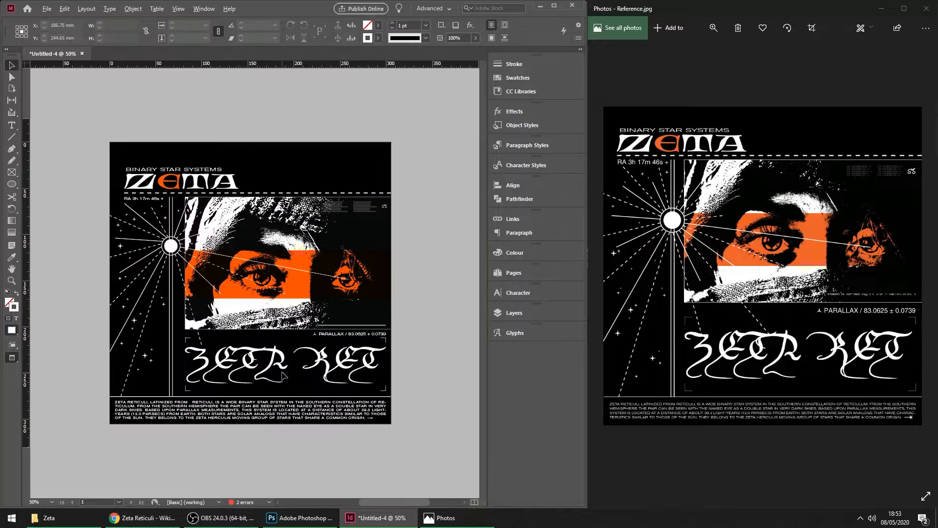
scroll(283, 389, "up", 1)
left_click_drag(287, 372, 297, 365)
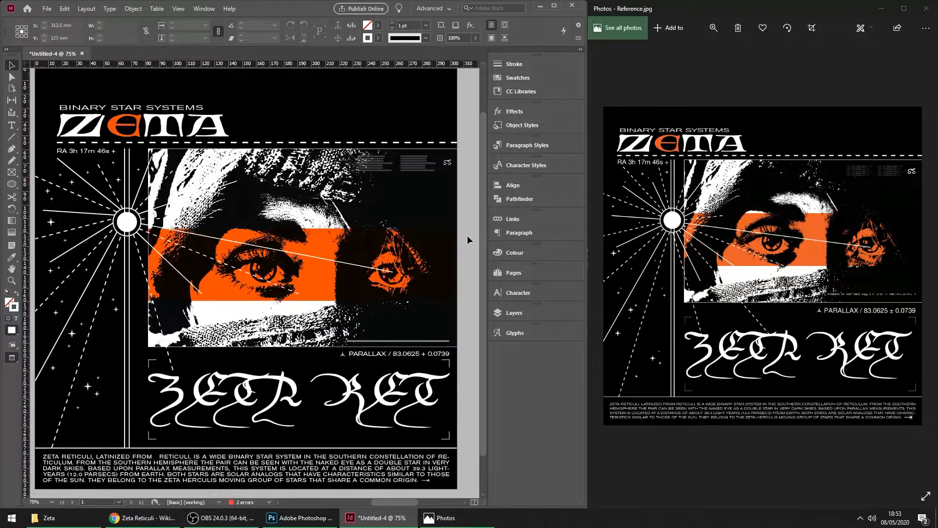
left_click_drag(235, 157, 228, 161)
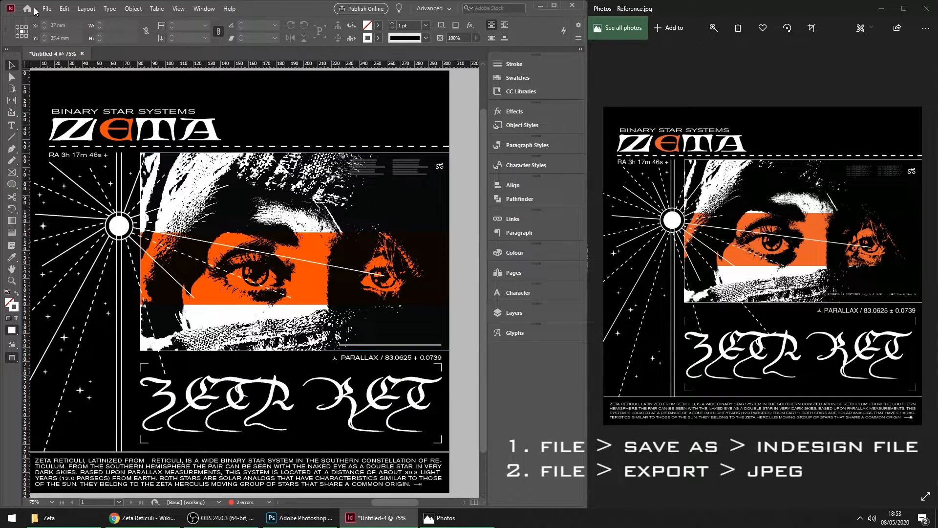
Save the layout as the InDesign document Zeta in the Zeta folder, replacing the existing file
left_click(47, 10)
left_click(66, 89)
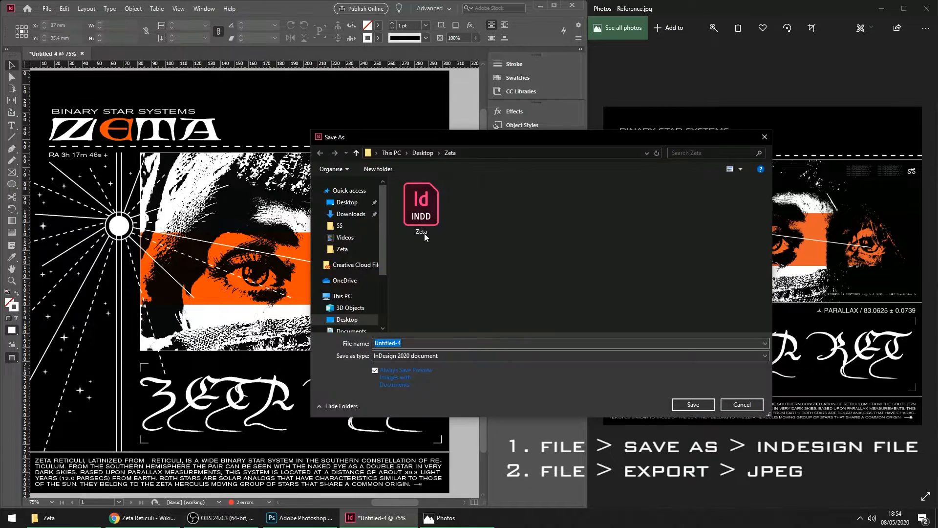
double_click(424, 226)
left_click(492, 259)
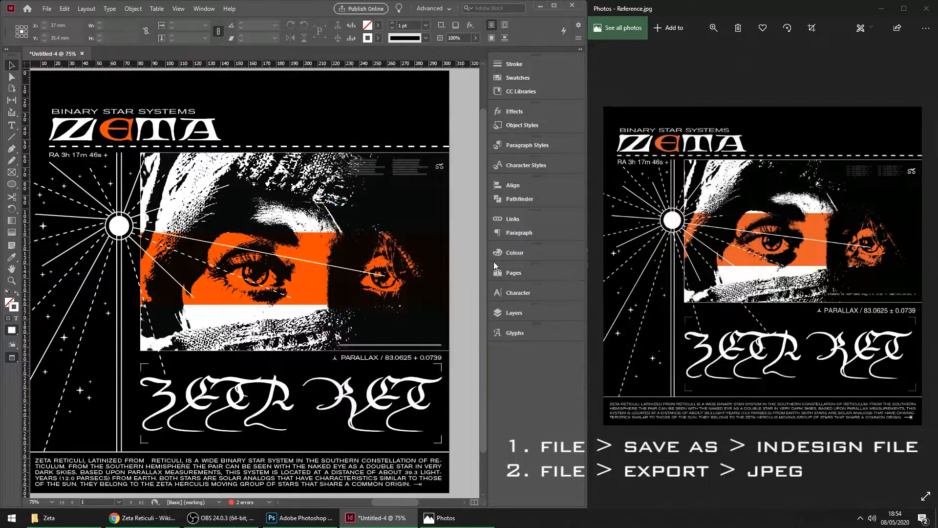
Export the layout as the JPEG Zeta at maximum quality and 300 ppi, overwriting the existing image in the Zeta folder
scroll(345, 285, "down", 2)
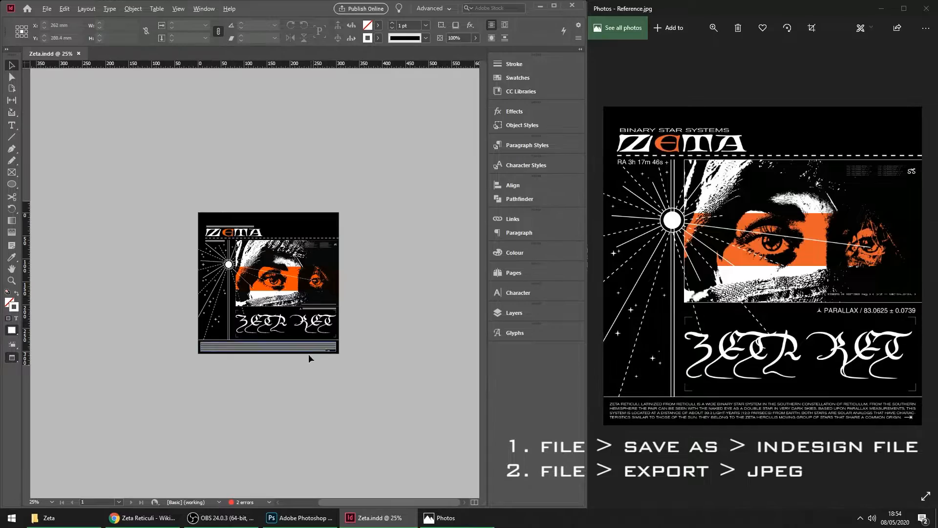
scroll(285, 274, "up", 2)
left_click_drag(274, 274, 246, 255)
left_click(47, 10)
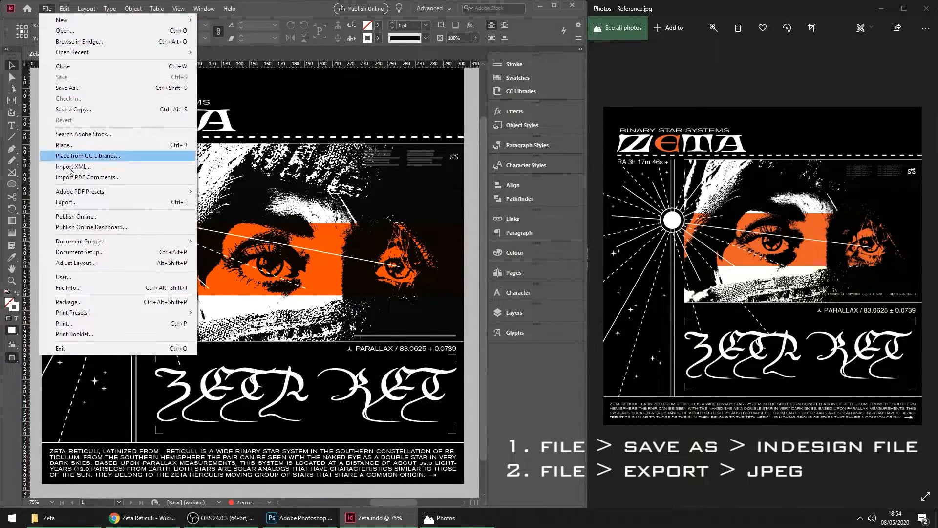
left_click(73, 203)
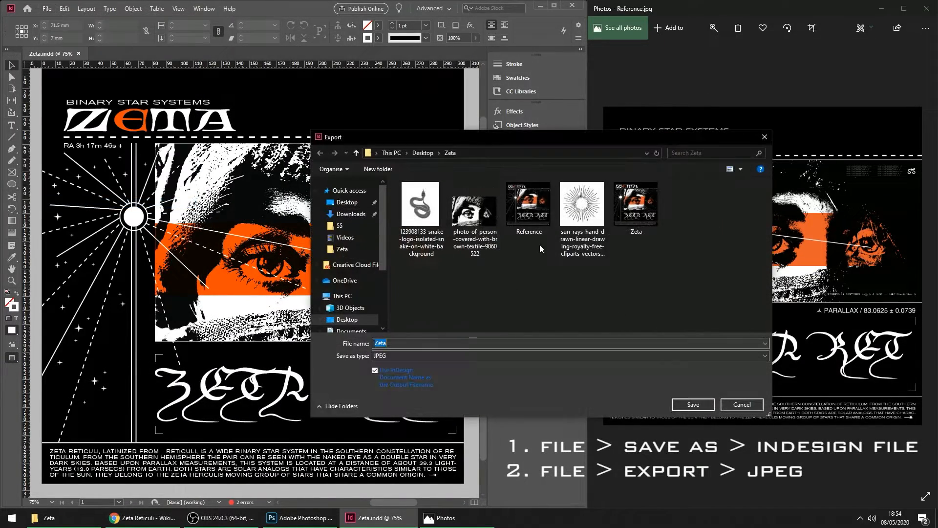
left_click(386, 356)
left_click(432, 420)
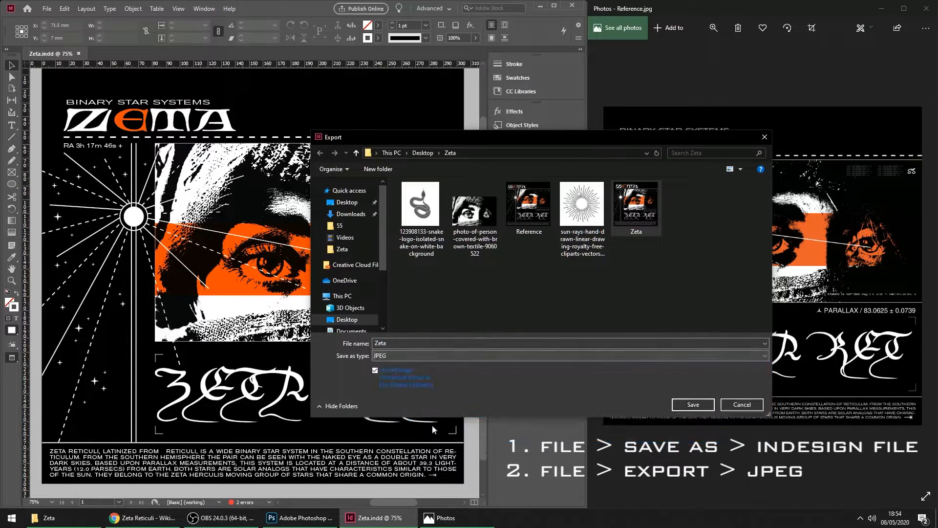
left_click(690, 404)
left_click(492, 259)
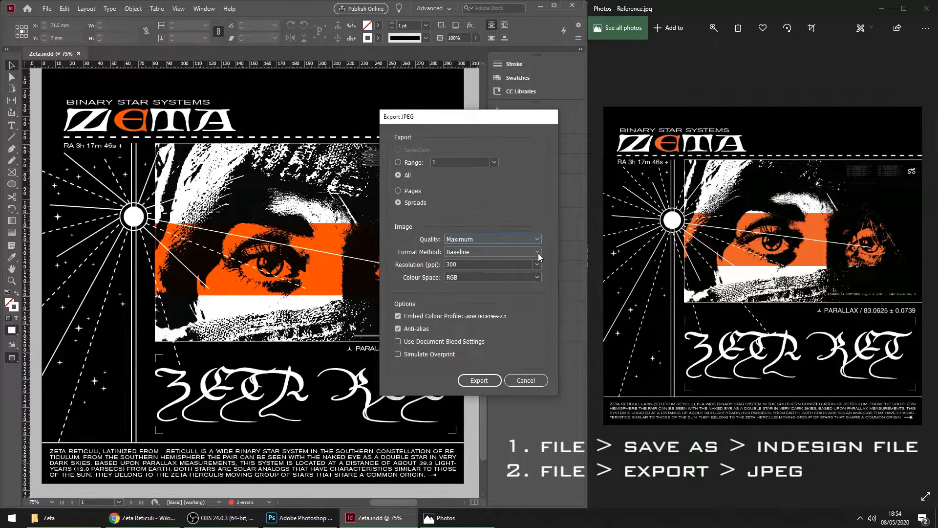
left_click(479, 381)
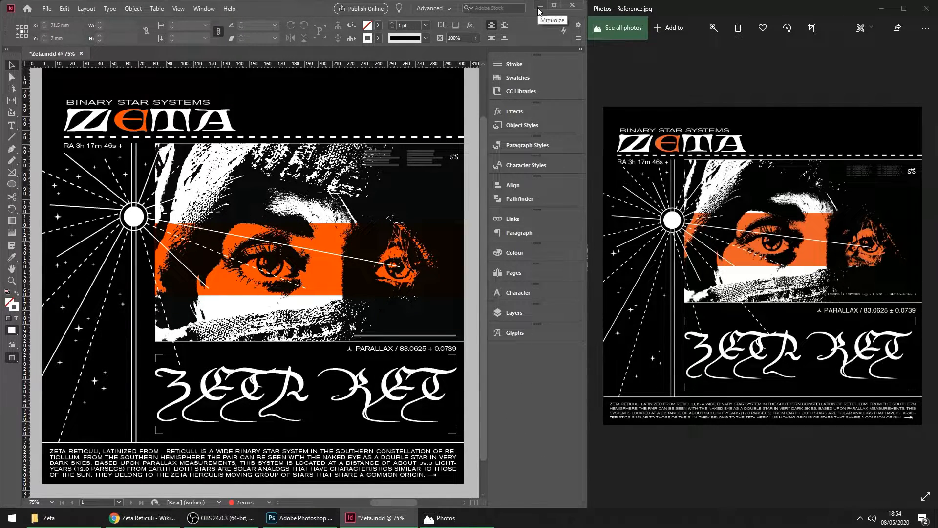
Minimise the open windows and open the exported Zeta.jpg from the Zeta folder to check it
left_click(539, 6)
left_click(886, 11)
left_click(78, 517)
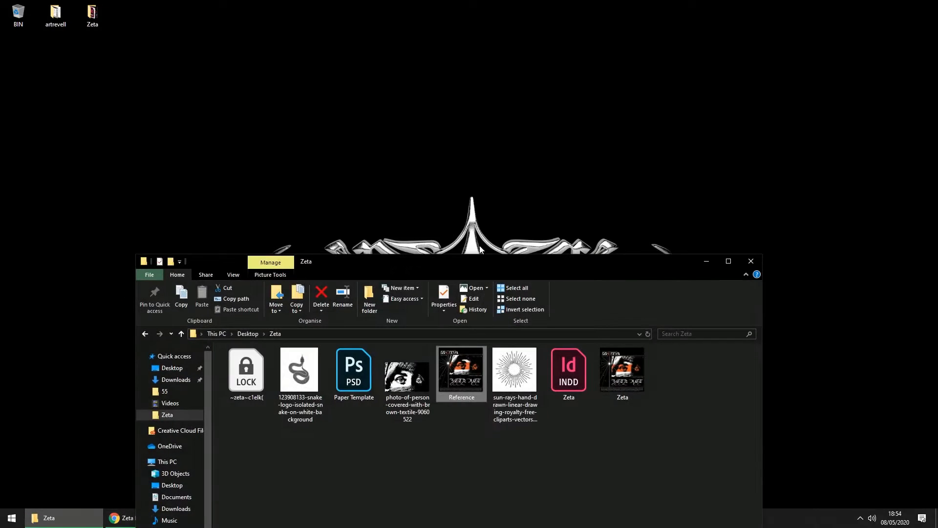
double_click(639, 239)
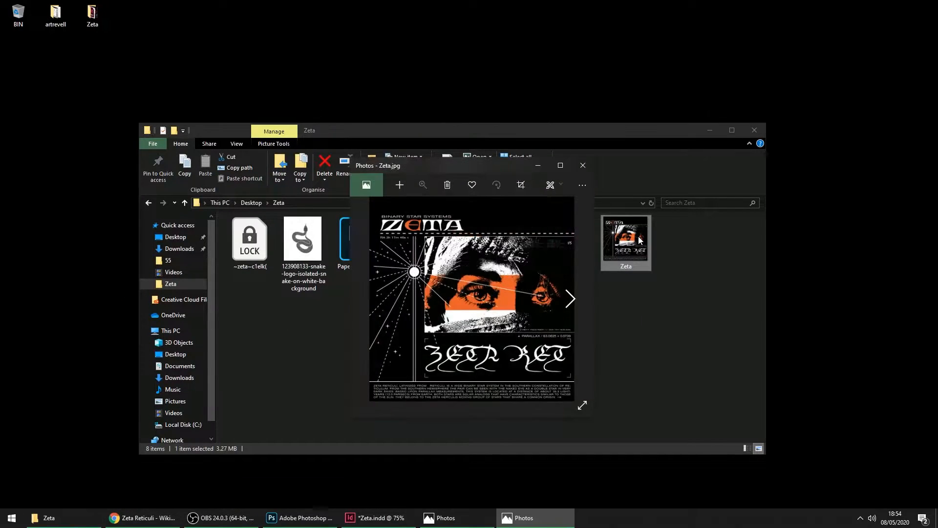
double_click(547, 165)
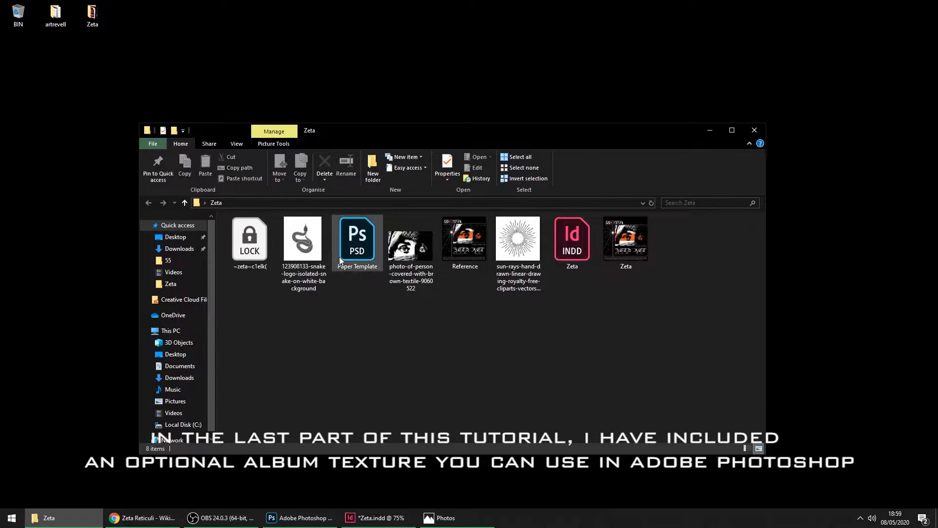
Open Paper Template in Photoshop and relink its Untitled-1 smart object to the Untitled-1 artwork JPEG in folder 55
left_click(359, 243)
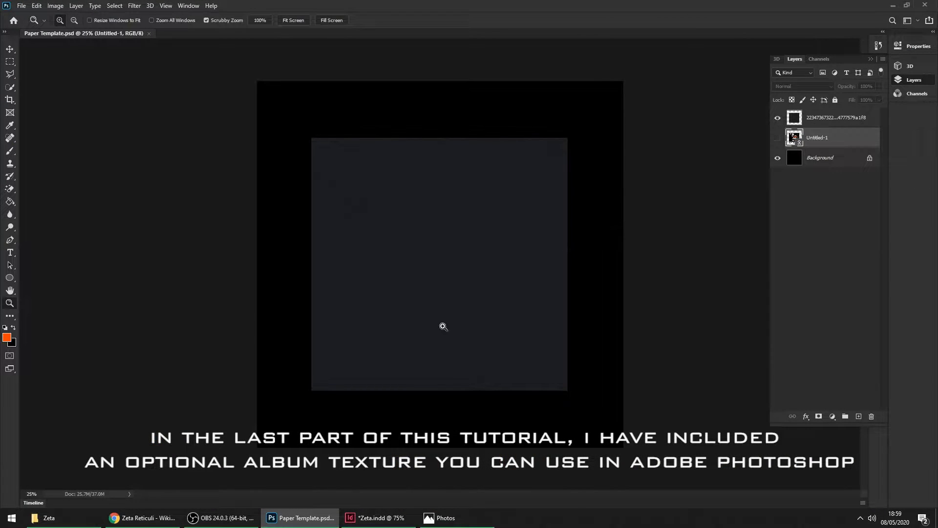
left_click_drag(452, 327, 456, 327)
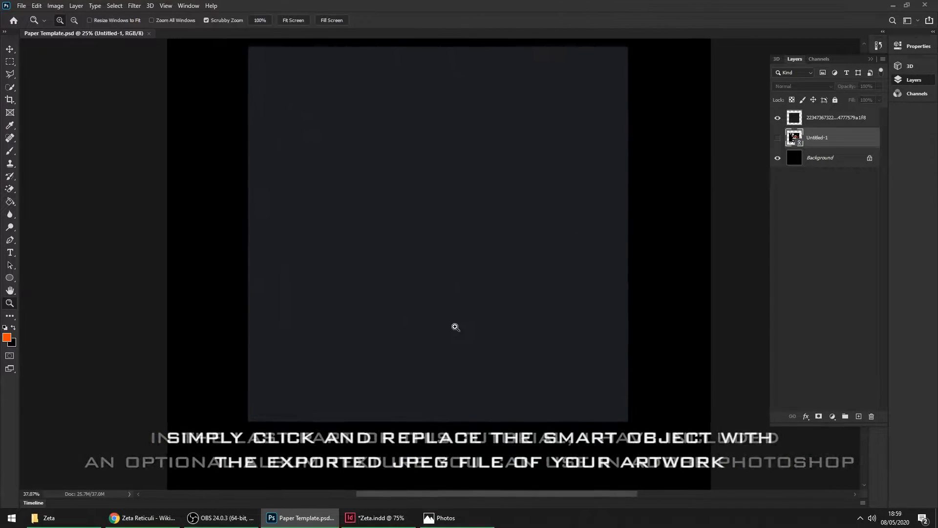
left_click_drag(482, 258, 476, 302)
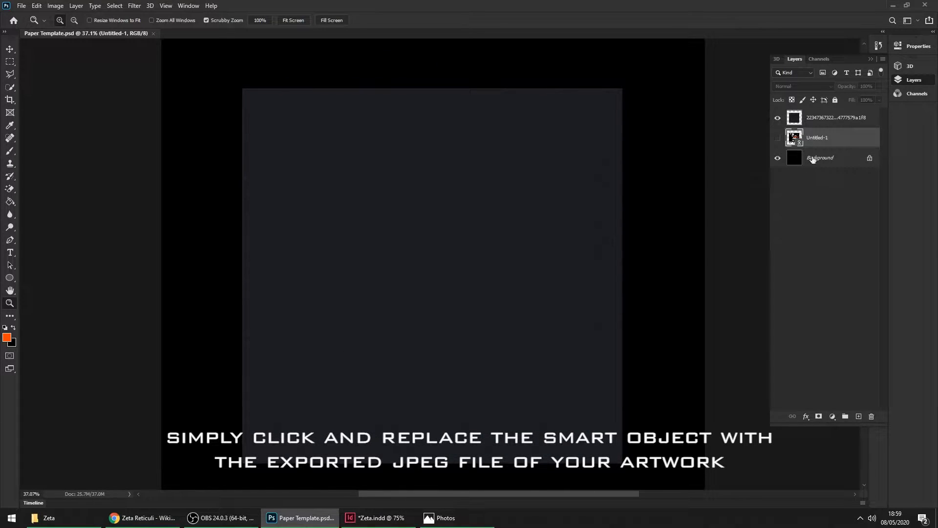
right_click(840, 141)
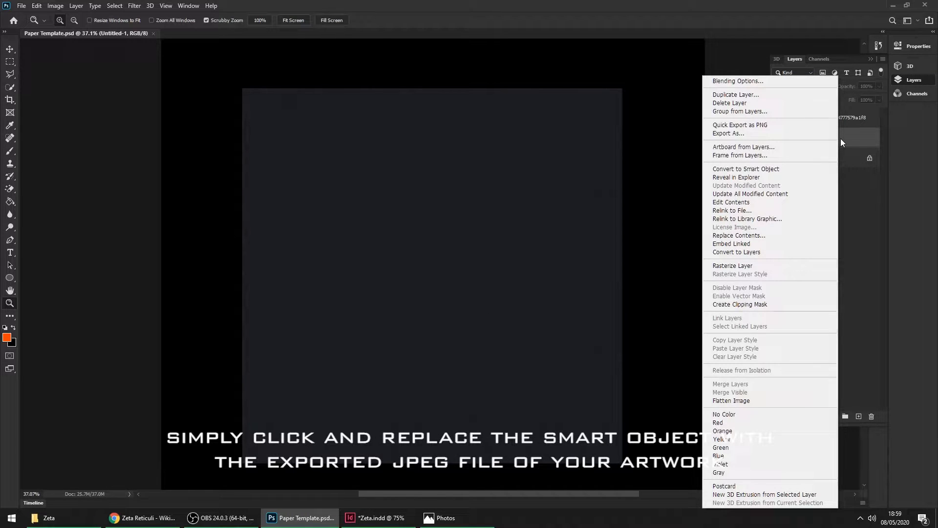
left_click(762, 211)
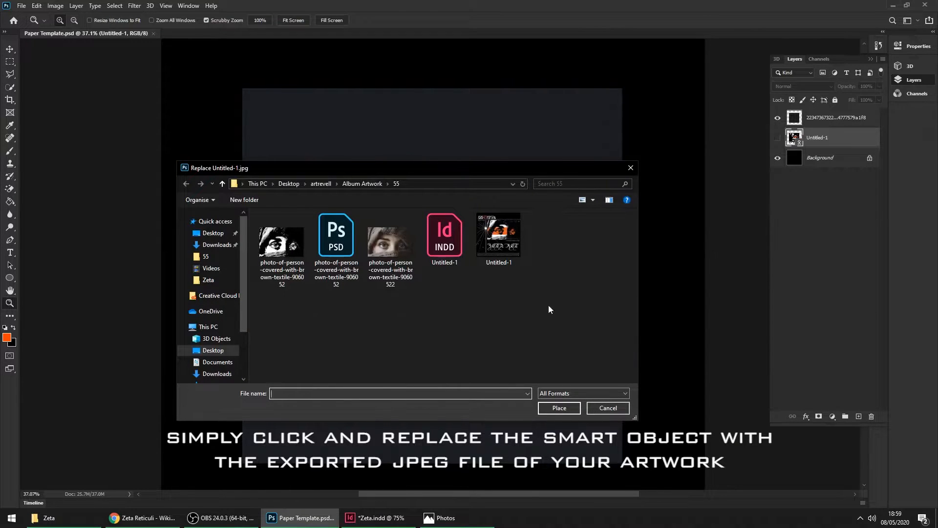
double_click(500, 236)
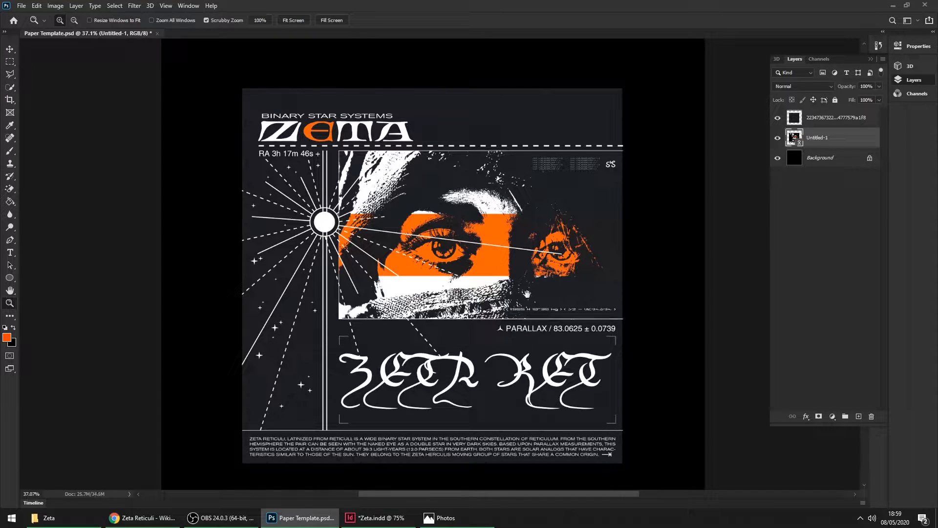
Place the sun-rays stock image as an embedded object above the artwork layer and apply a Threshold adjustment to it
left_click_drag(527, 294, 519, 292)
mouse_move(507, 383)
left_mouse_down()
mouse_move(529, 381)
mouse_move(513, 395)
left_mouse_up()
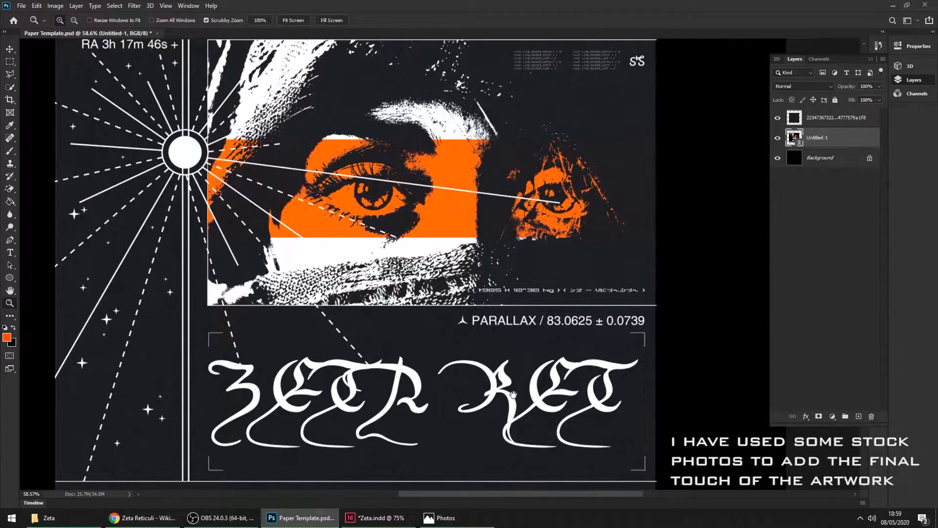
left_click(22, 7)
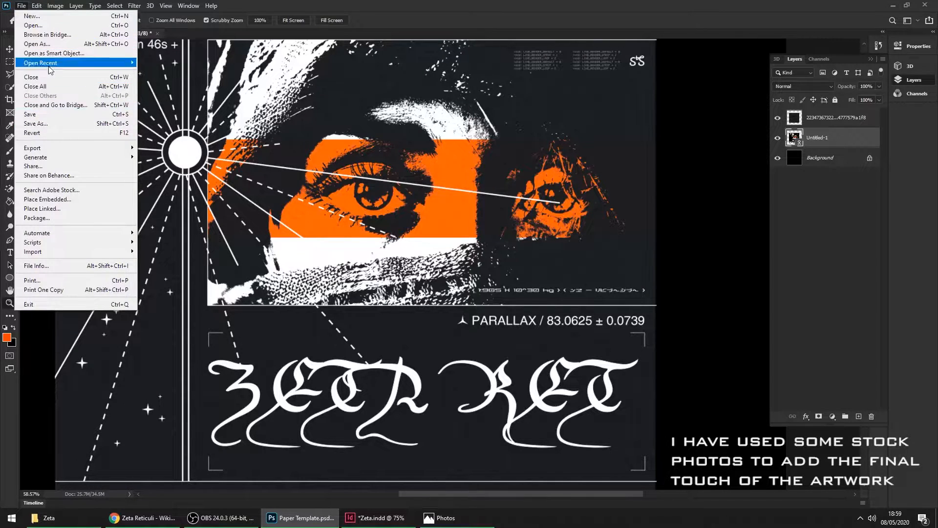
left_click(67, 202)
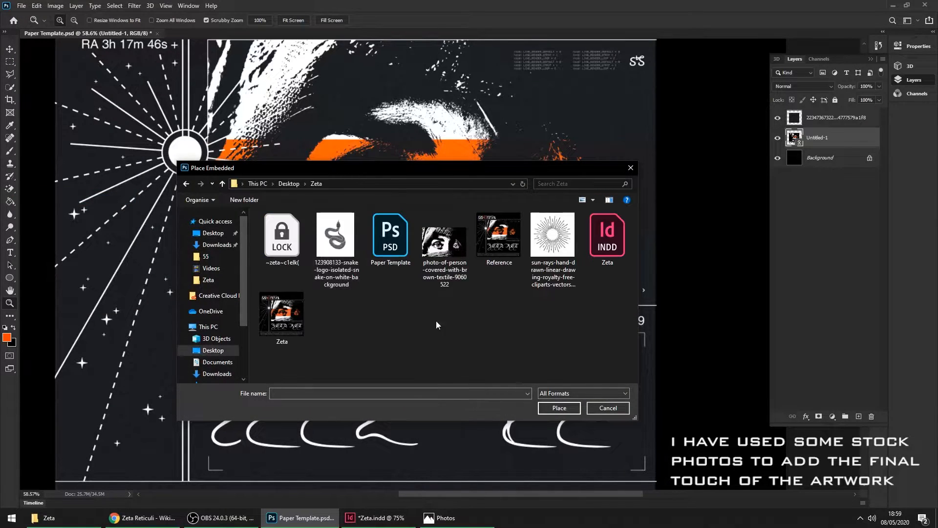
double_click(553, 236)
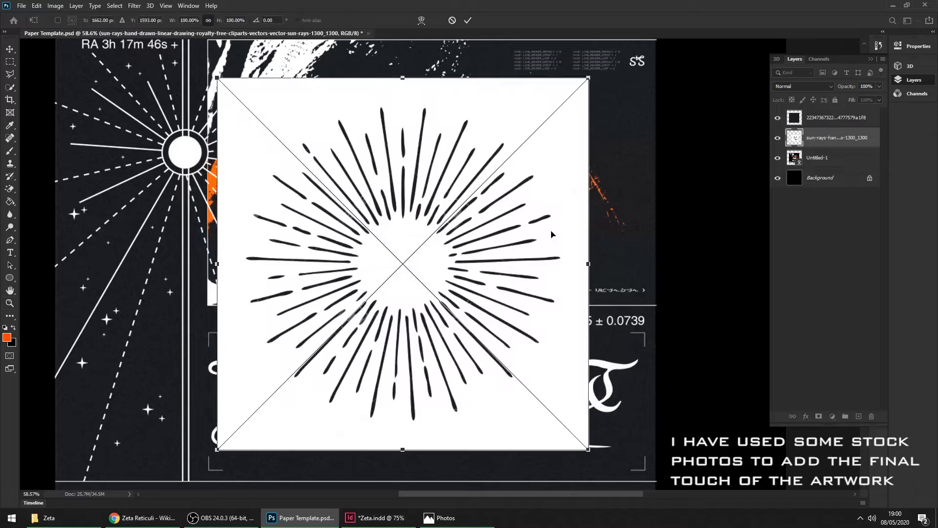
left_click(55, 5)
mouse_move(74, 37)
left_click(274, 165)
left_click(537, 150)
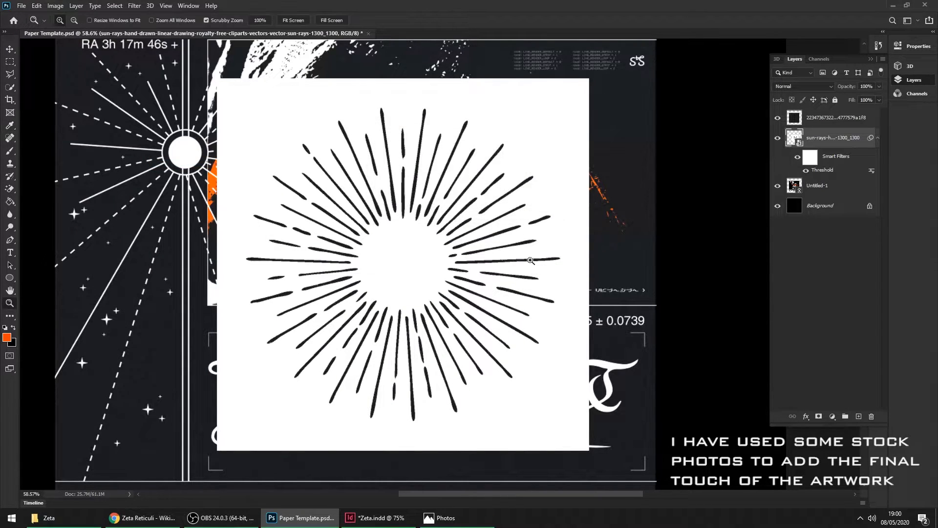
Rasterize the sun-rays layer, remove its white background with the Magic Eraser and invert the rays to white
right_click(10, 188)
left_click(54, 220)
left_click(473, 202)
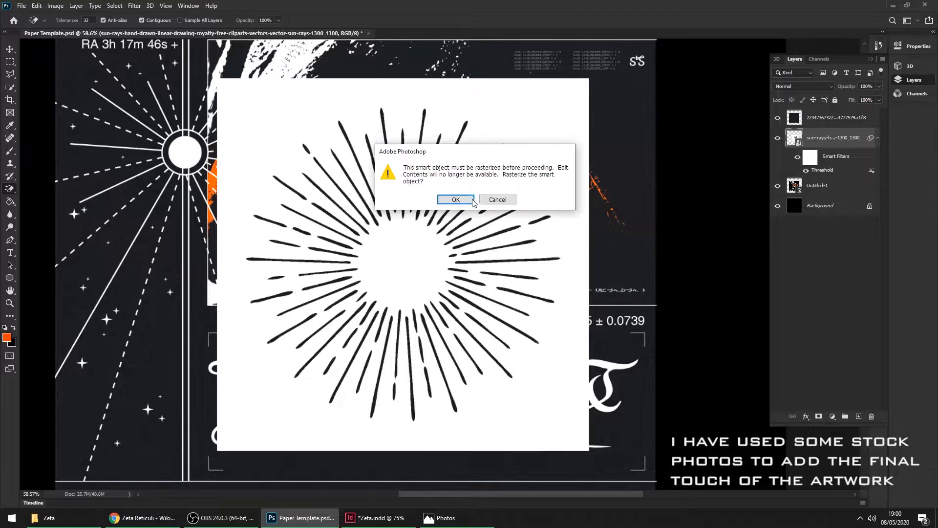
left_click(472, 201)
key("ctrl+i")
Scale the sun rays down and position them in the gap between the ZETA and RET lettering
key("ctrl+t")
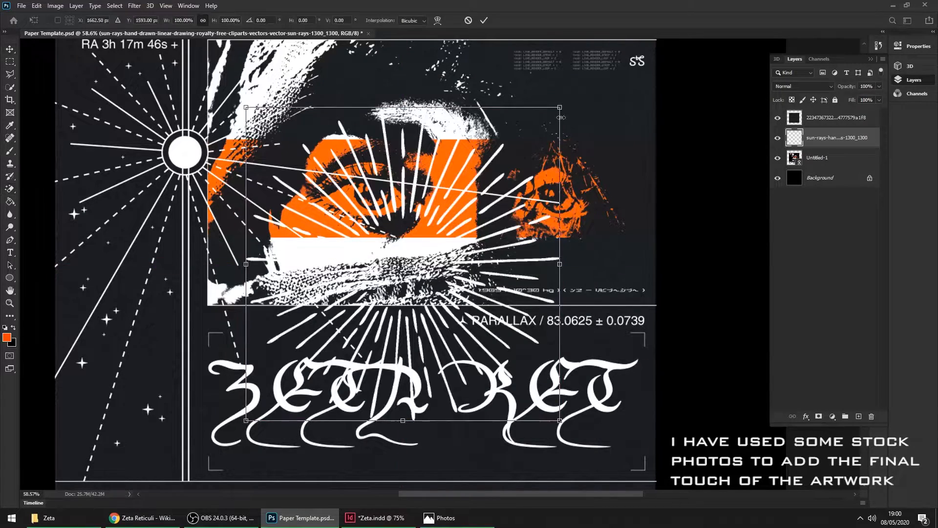
left_click_drag(559, 107, 481, 185)
left_click_drag(431, 251, 480, 381)
left_click_drag(531, 317, 507, 337, "alt")
left_click_drag(490, 358, 483, 361)
key("Return")
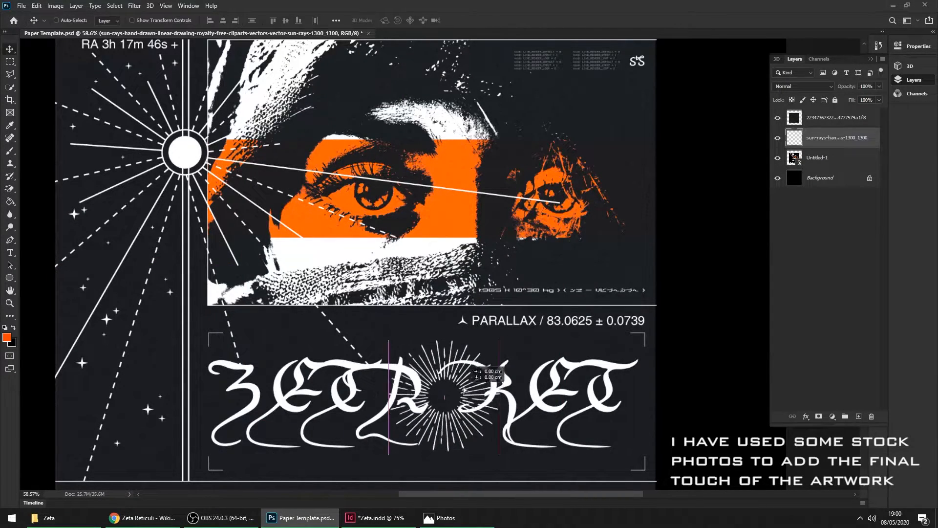
Nudge the sun rays up and scale them down further between the ZETA and RET lettering
key("shift+Up")
key("shift+Up")
key("shift+Up")
left_click(462, 521)
left_click(464, 524)
left_click(463, 525)
left_click(928, 7)
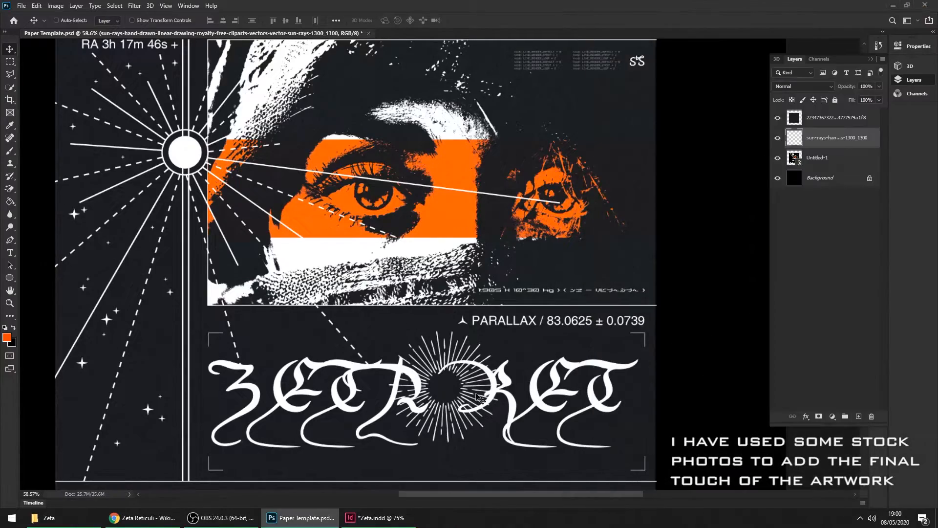
key("ctrl+t")
left_click_drag(501, 443, 475, 426, "alt")
key("Return")
left_click(64, 518)
left_click(64, 518)
left_click(22, 6)
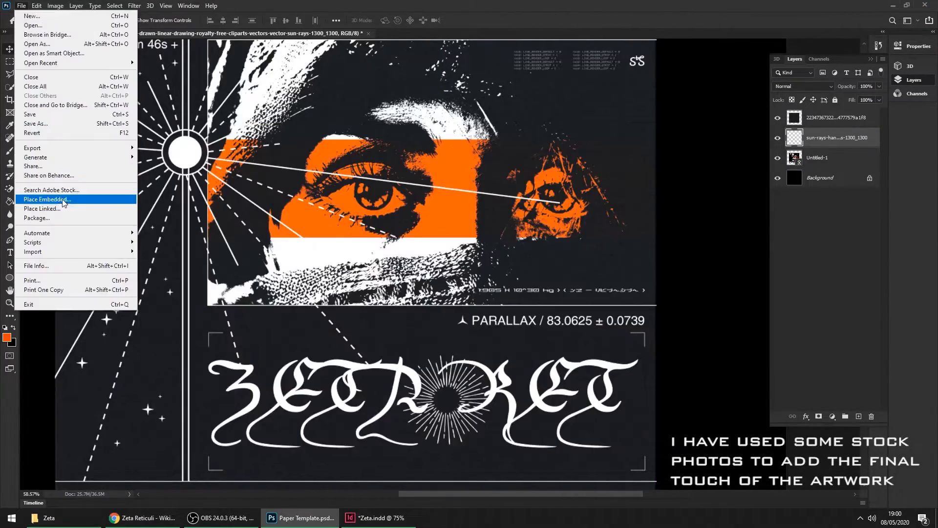
left_click(63, 201)
double_click(337, 240)
left_click_drag(561, 222, 514, 348)
left_click_drag(710, 46, 509, 281, "alt")
left_click_drag(415, 372, 519, 231)
left_click_drag(612, 141, 505, 267, "alt")
left_click_drag(478, 305, 476, 366)
key("Return")
key("ctrl+z")
Place the snake logo stock image as an enlarged embedded object above the sun-rays layer and apply a Threshold adjustment to it
left_click(22, 6)
left_click(63, 202)
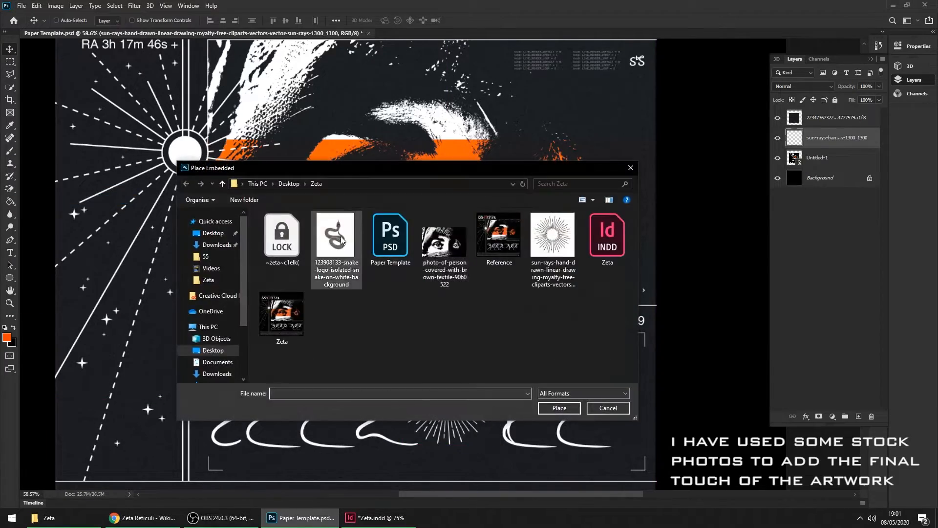
double_click(337, 239)
left_click_drag(629, 209, 589, 218, "alt")
left_click_drag(540, 285, 593, 88)
key("Return")
left_click(56, 6)
mouse_move(79, 32)
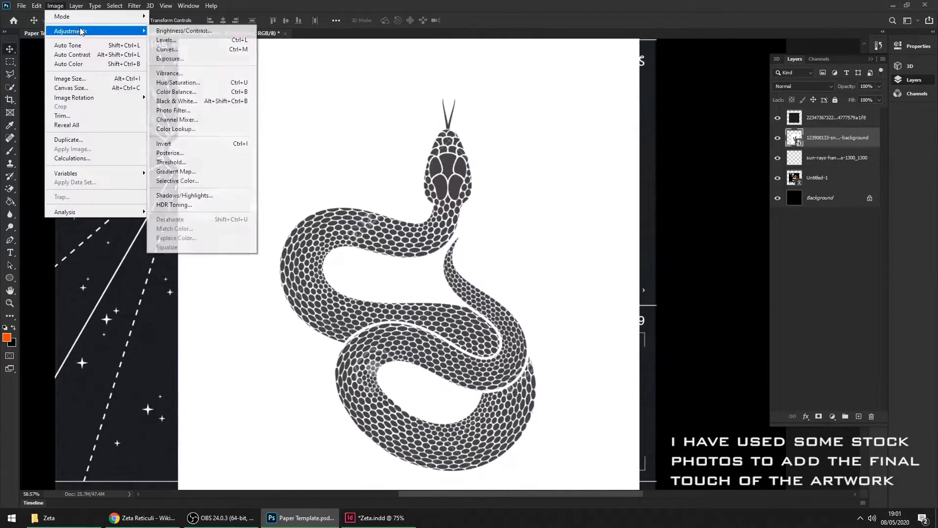
left_click(173, 161)
left_click(534, 149)
Rasterize the snake layer, remove its white background with the Magic Eraser and invert the snake to white
key("e")
left_click(523, 188)
key("Return")
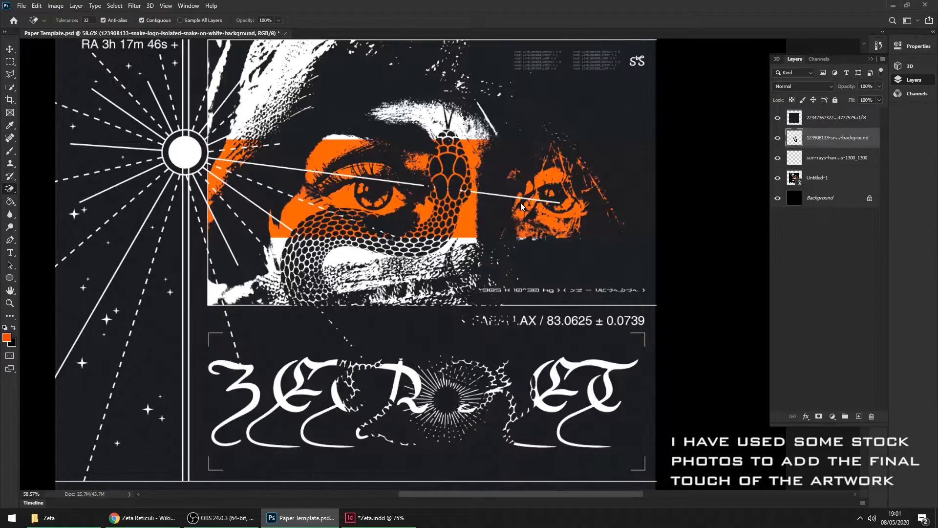
key("ctrl+i")
Scale the snake down and position it over the sun rays between the ZETA and RET lettering
key("ctrl+t")
left_click_drag(536, 100, 457, 191, "alt")
left_click_drag(456, 196, 490, 282)
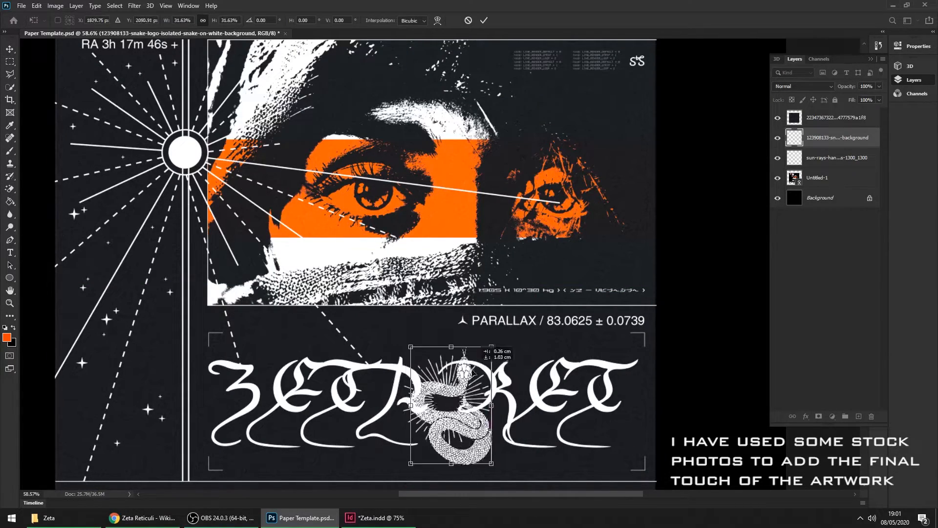
key("Return")
left_click_drag(455, 404, 454, 403)
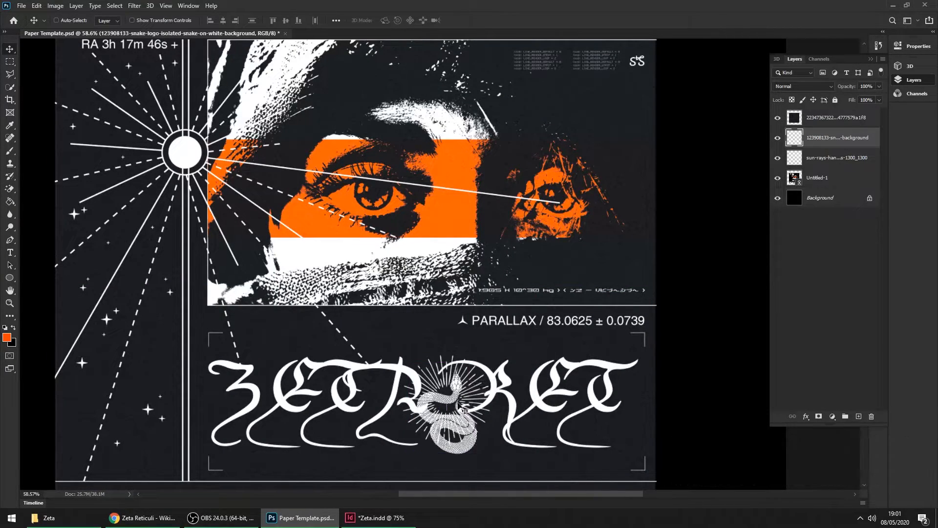
left_click_drag(479, 437, 485, 424, "ctrl")
key("ctrl+j")
key("ctrl+z")
Center the sun rays behind the snake's head and scale them down to form a halo around it
left_click(818, 157)
left_click_drag(461, 338, 478, 305)
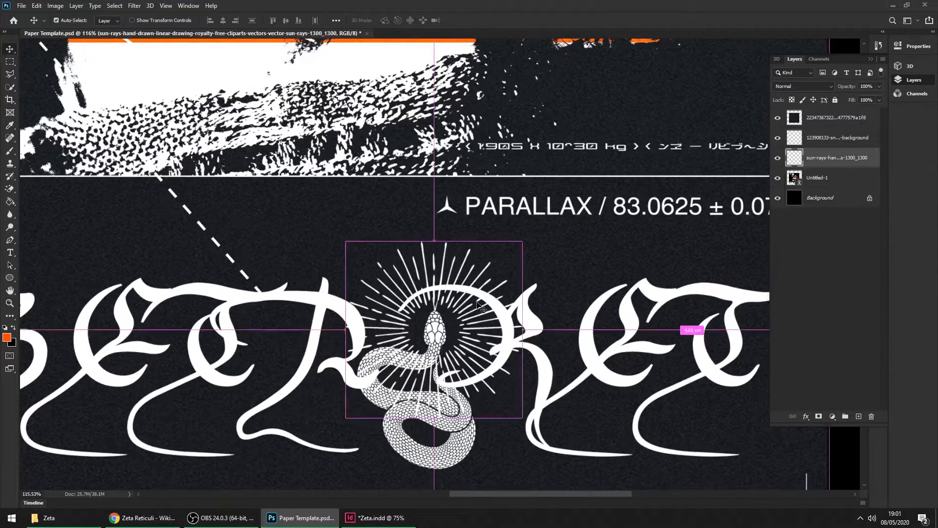
key("ctrl+t")
left_click_drag(522, 241, 498, 268, "alt")
key("Return")
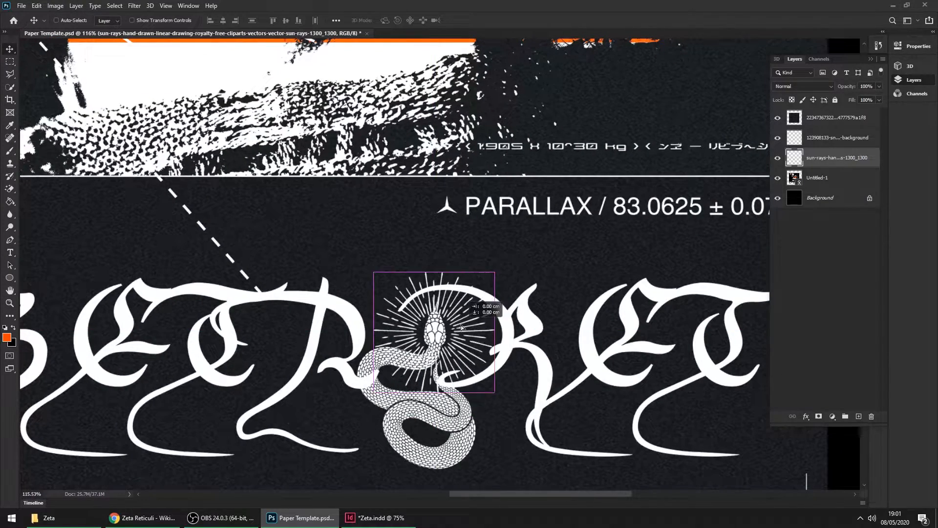
key("ctrl+t")
left_click_drag(488, 332, 497, 336, "alt")
key("Return")
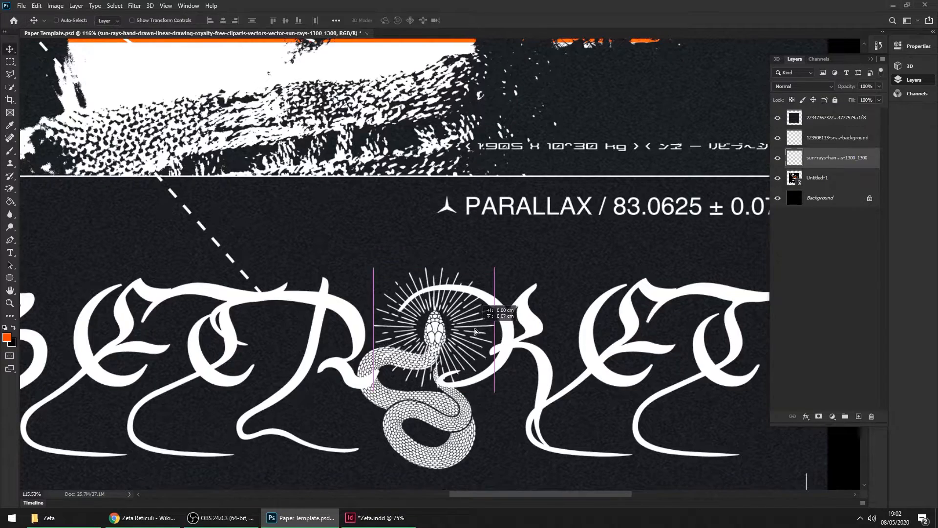
Move the snake and sun-rays layers together above the paper-texture layer in the layer stack, and select the texture layer
key("z")
left_click_drag(437, 440, 481, 438)
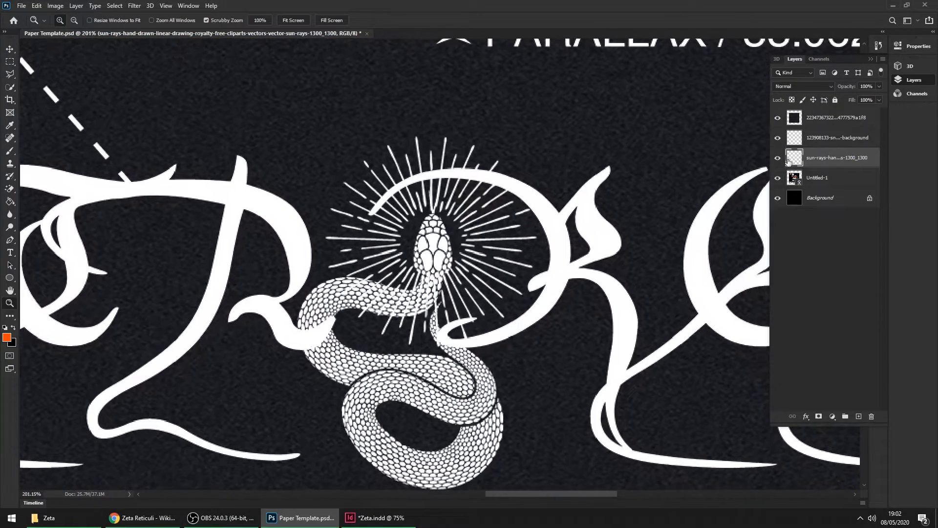
key("v")
double_click(827, 136)
left_click(827, 156, "shift")
left_click_drag(827, 157, 825, 111)
left_click_drag(453, 277, 305, 281)
key("z")
left_click_drag(306, 280, 345, 355)
left_click(831, 164)
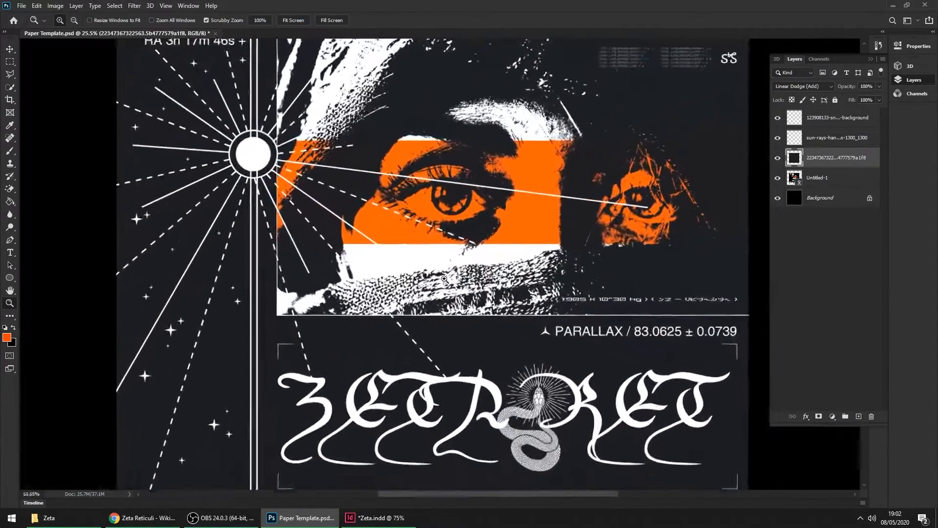